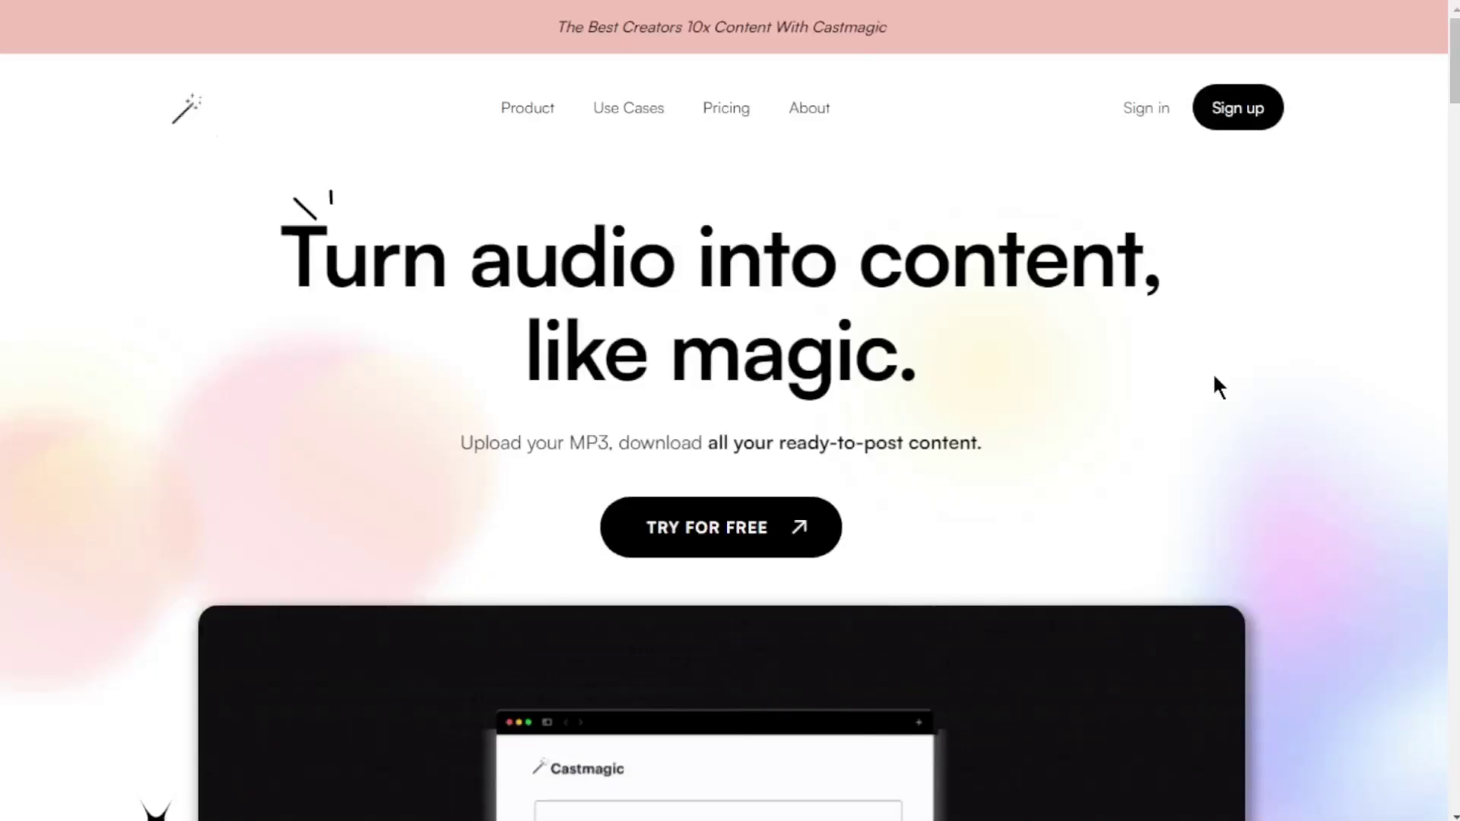
scroll(1156, 460, down, 2)
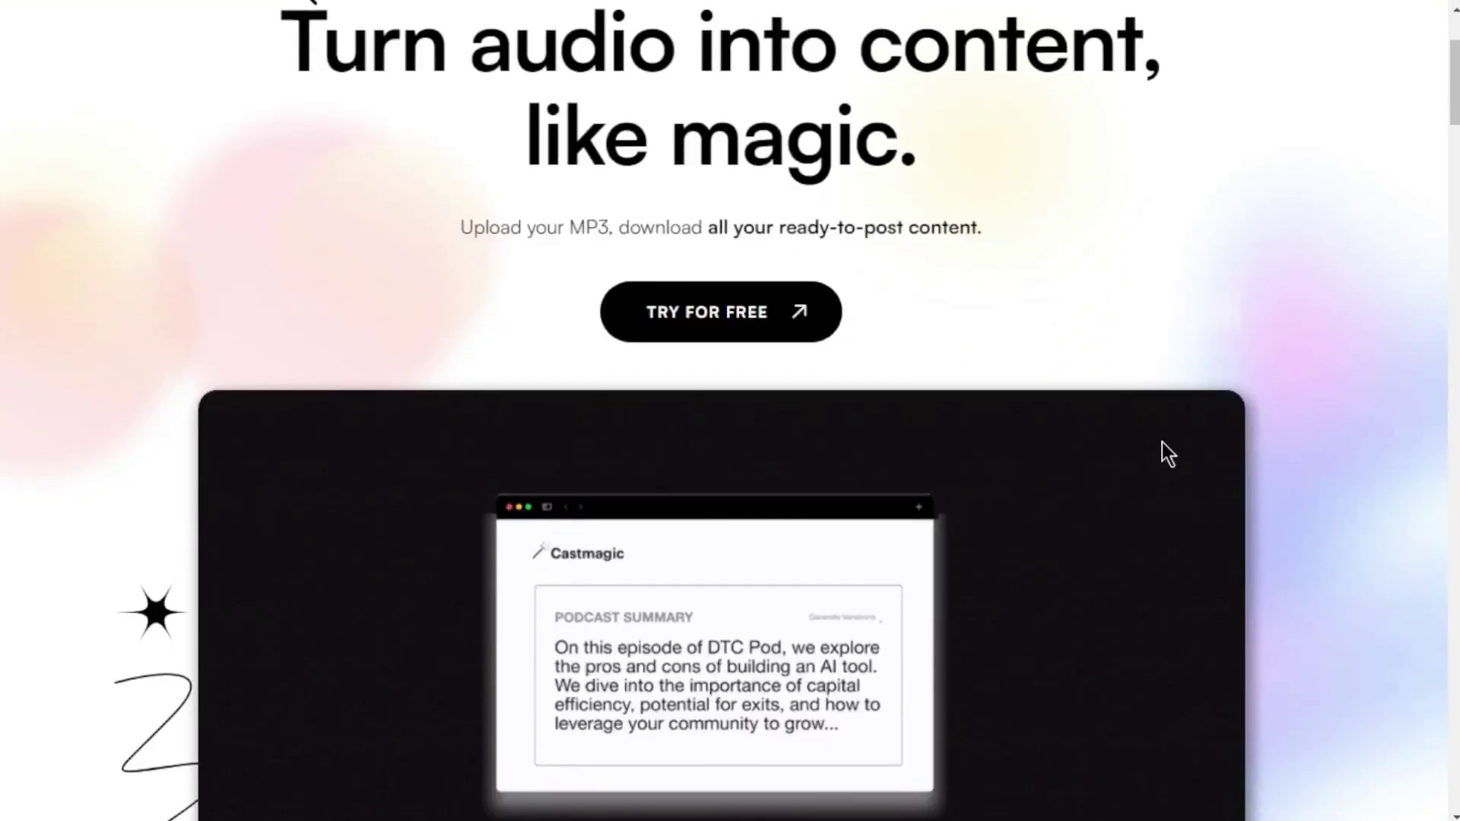
scroll(1190, 413, up, 2)
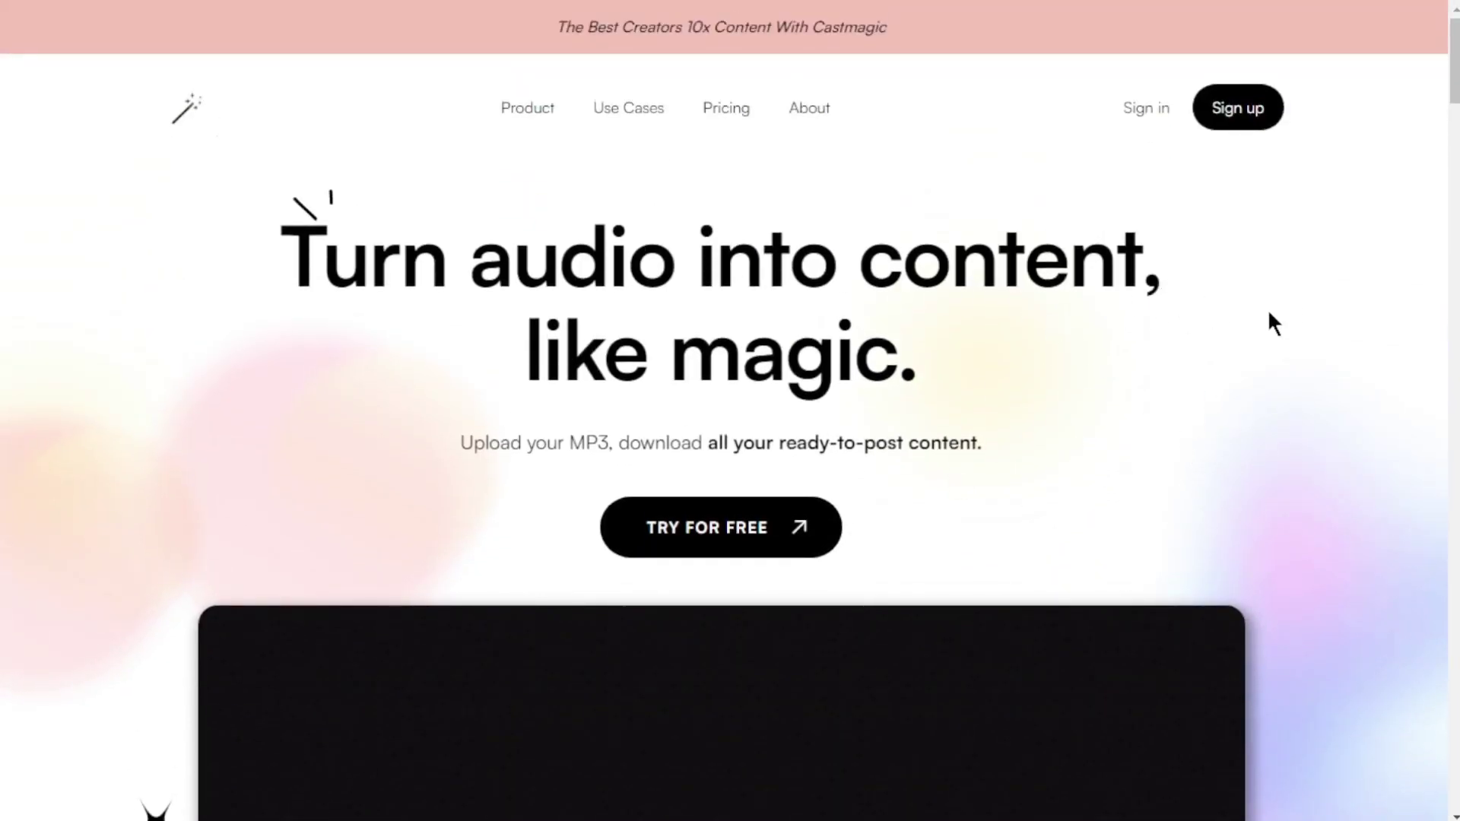
drag(283, 241, 1189, 365)
click(1199, 371)
drag(408, 447, 1052, 487)
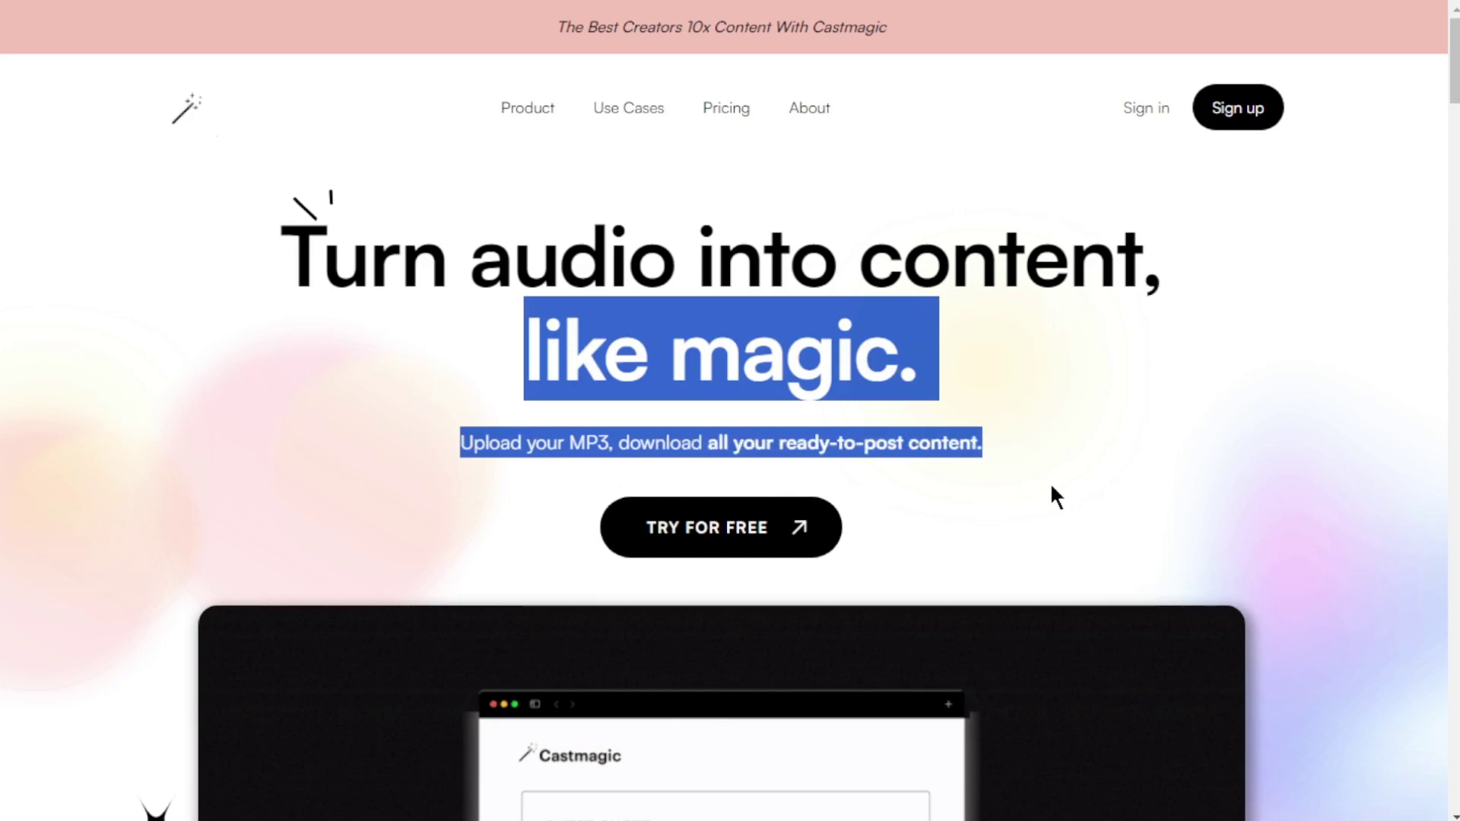
click(1098, 487)
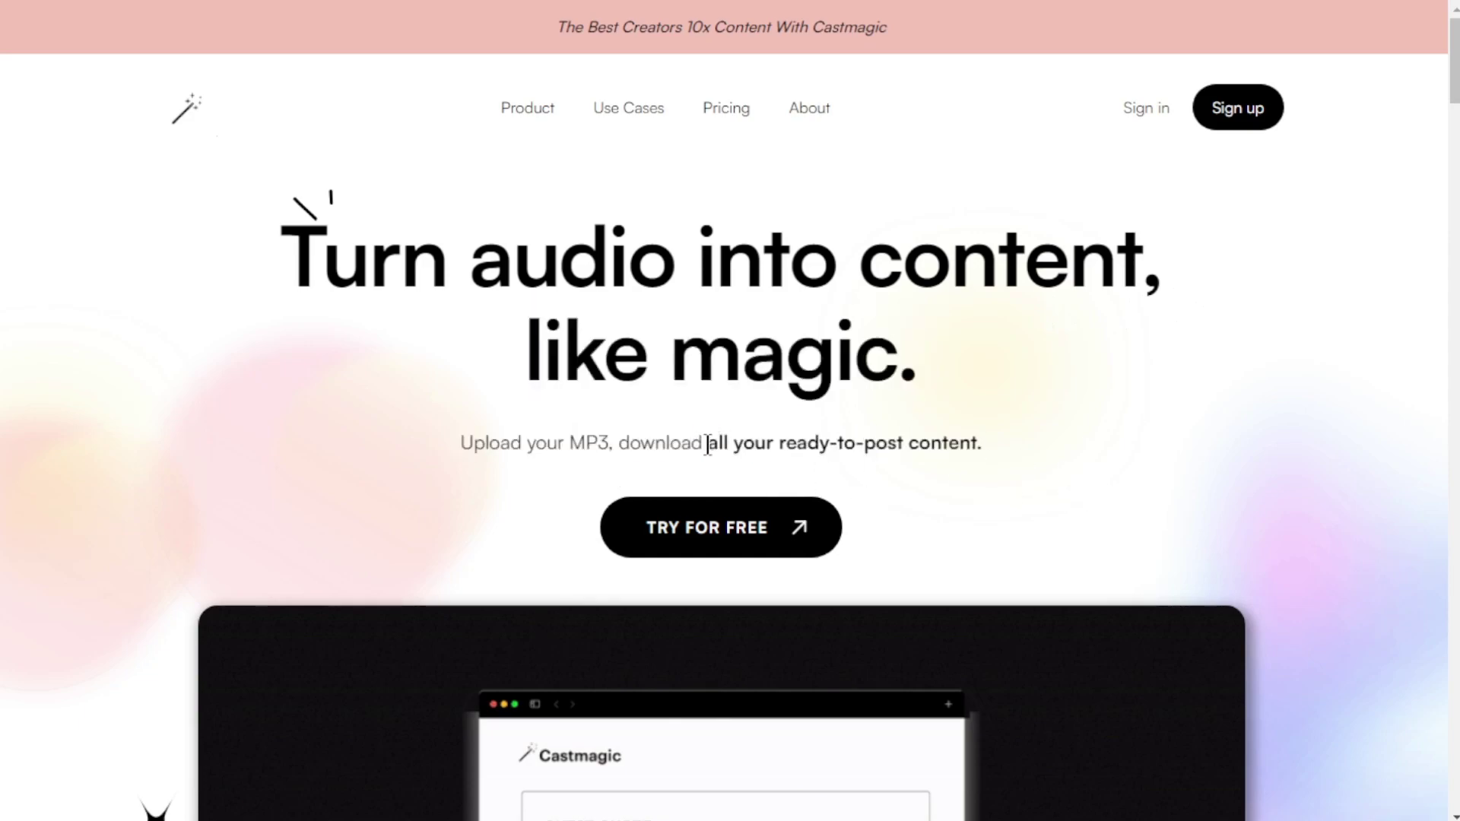
drag(707, 443, 1024, 449)
click(1024, 450)
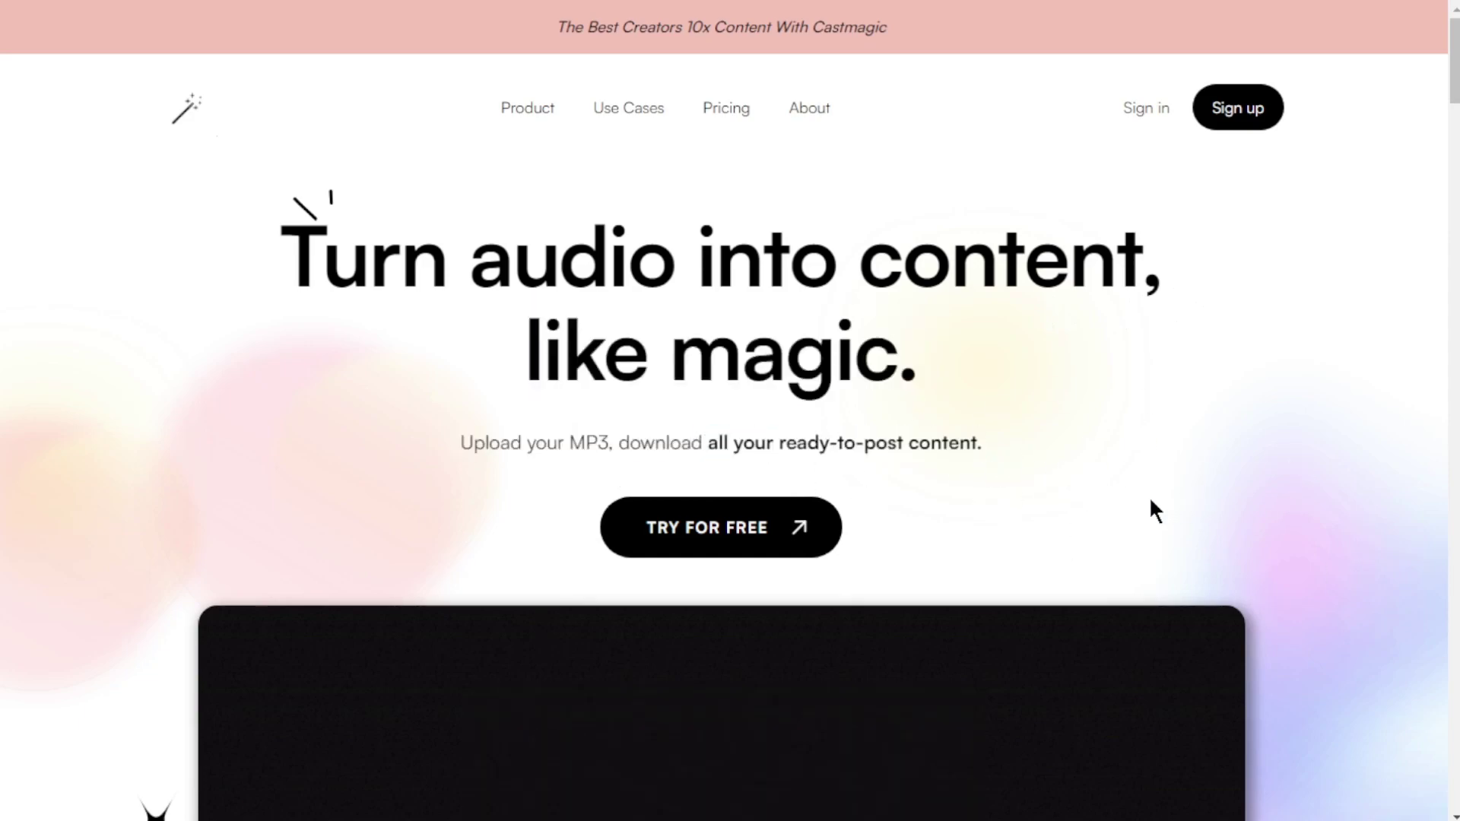
scroll(1419, 472, down, 4)
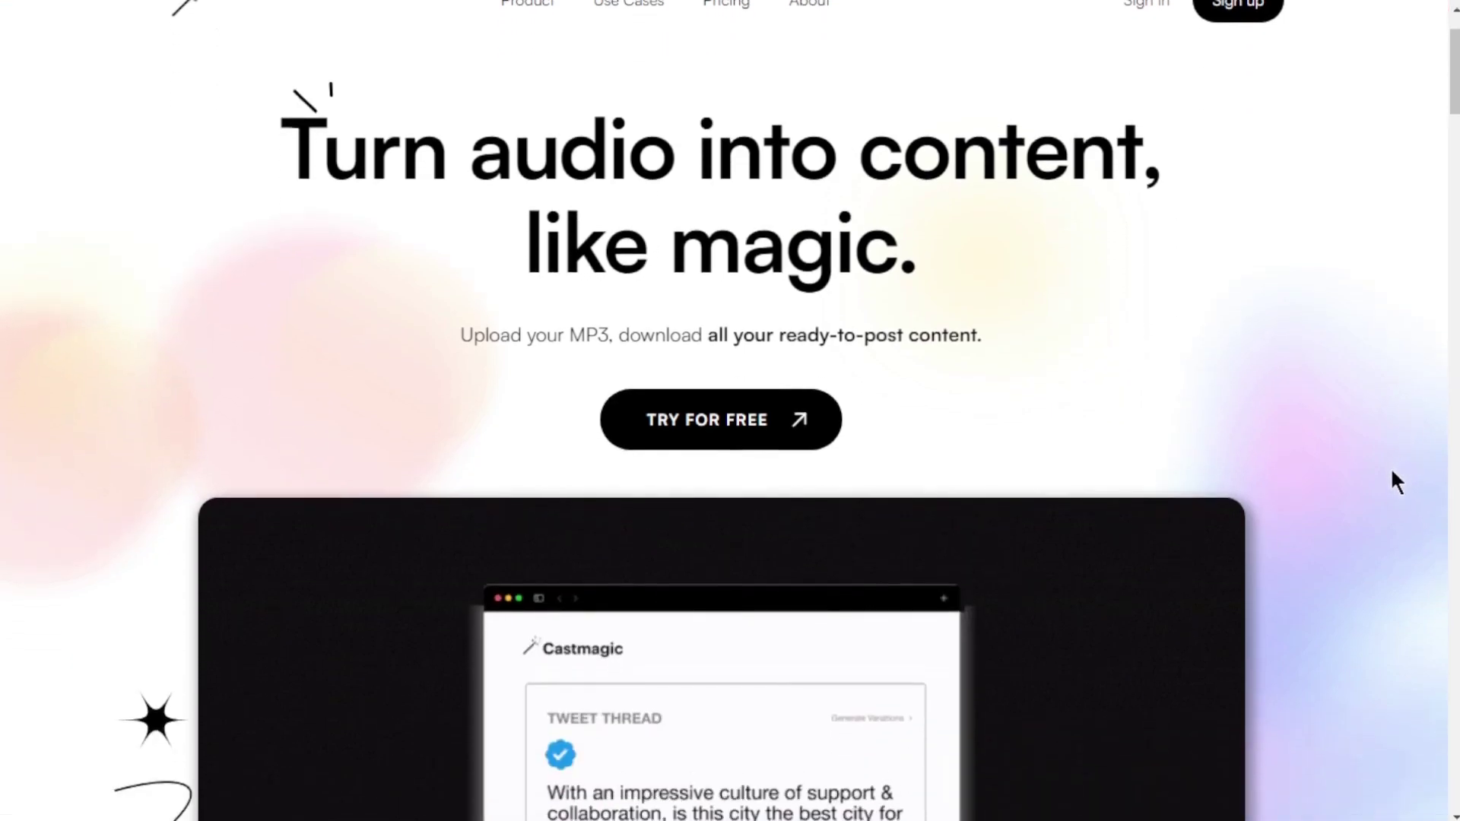
scroll(810, 471, down, 3)
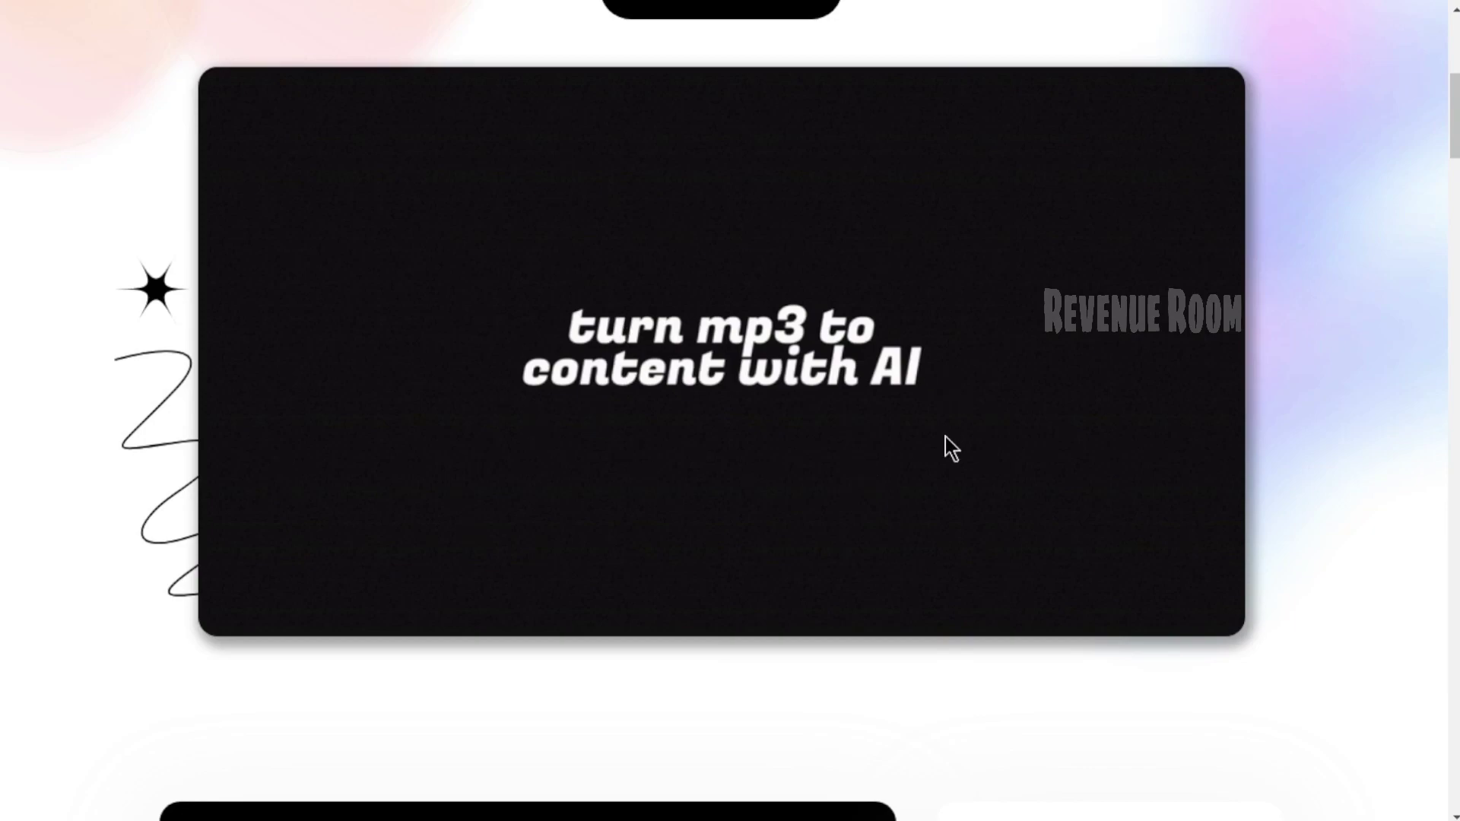
scroll(912, 571, down, 1)
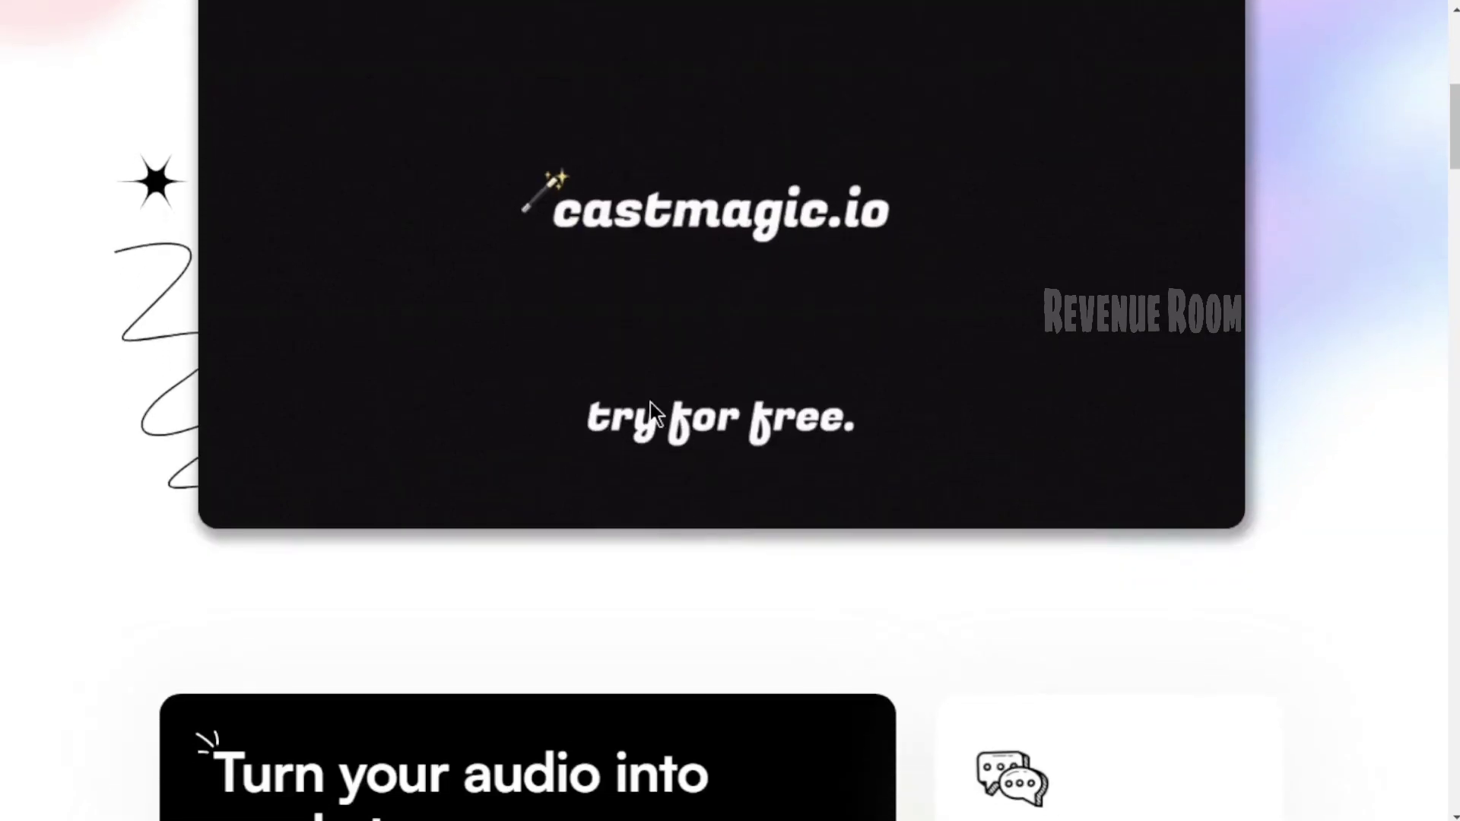
scroll(946, 473, down, 4)
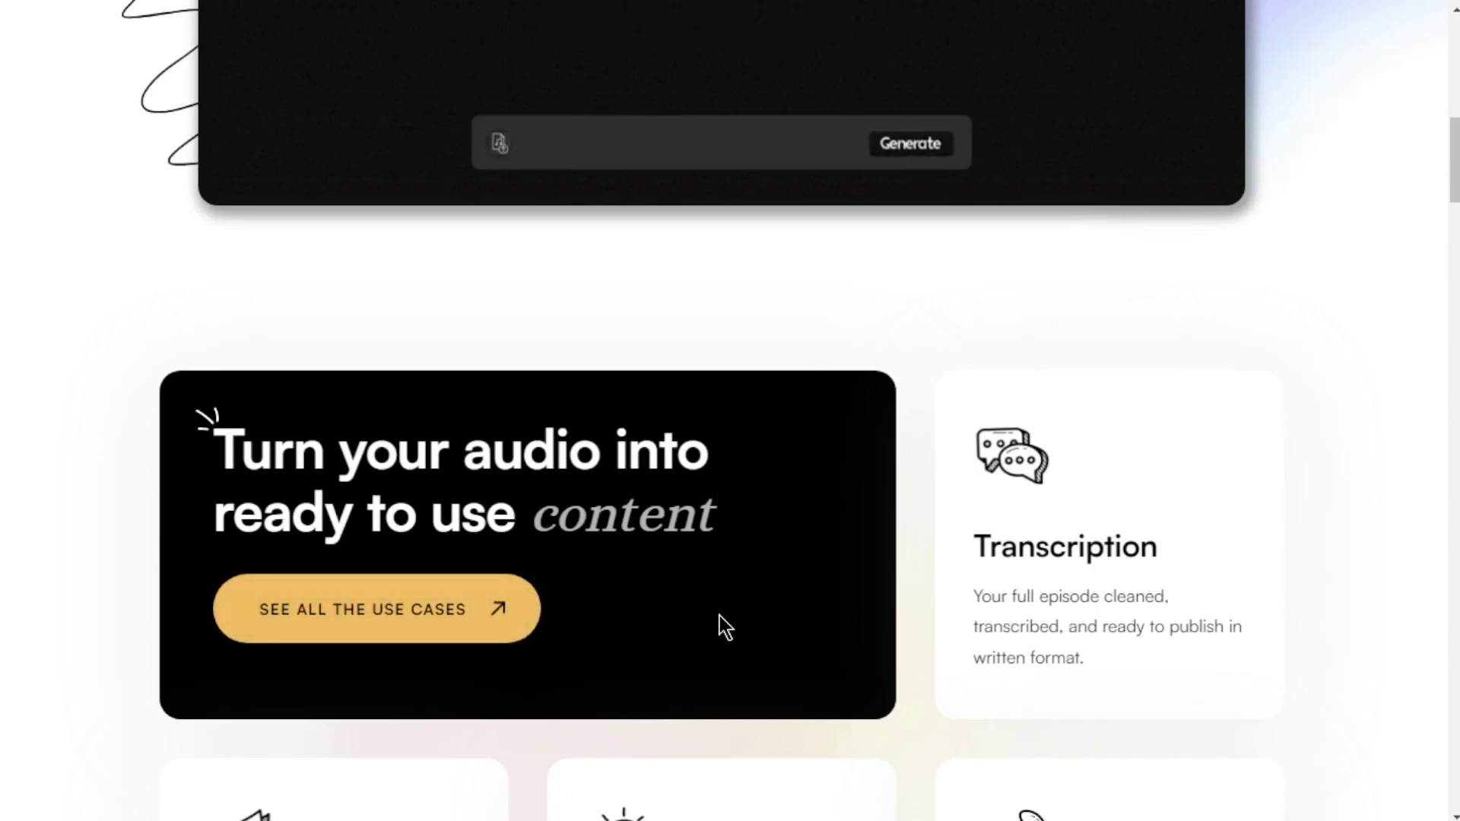
drag(978, 555, 1216, 642)
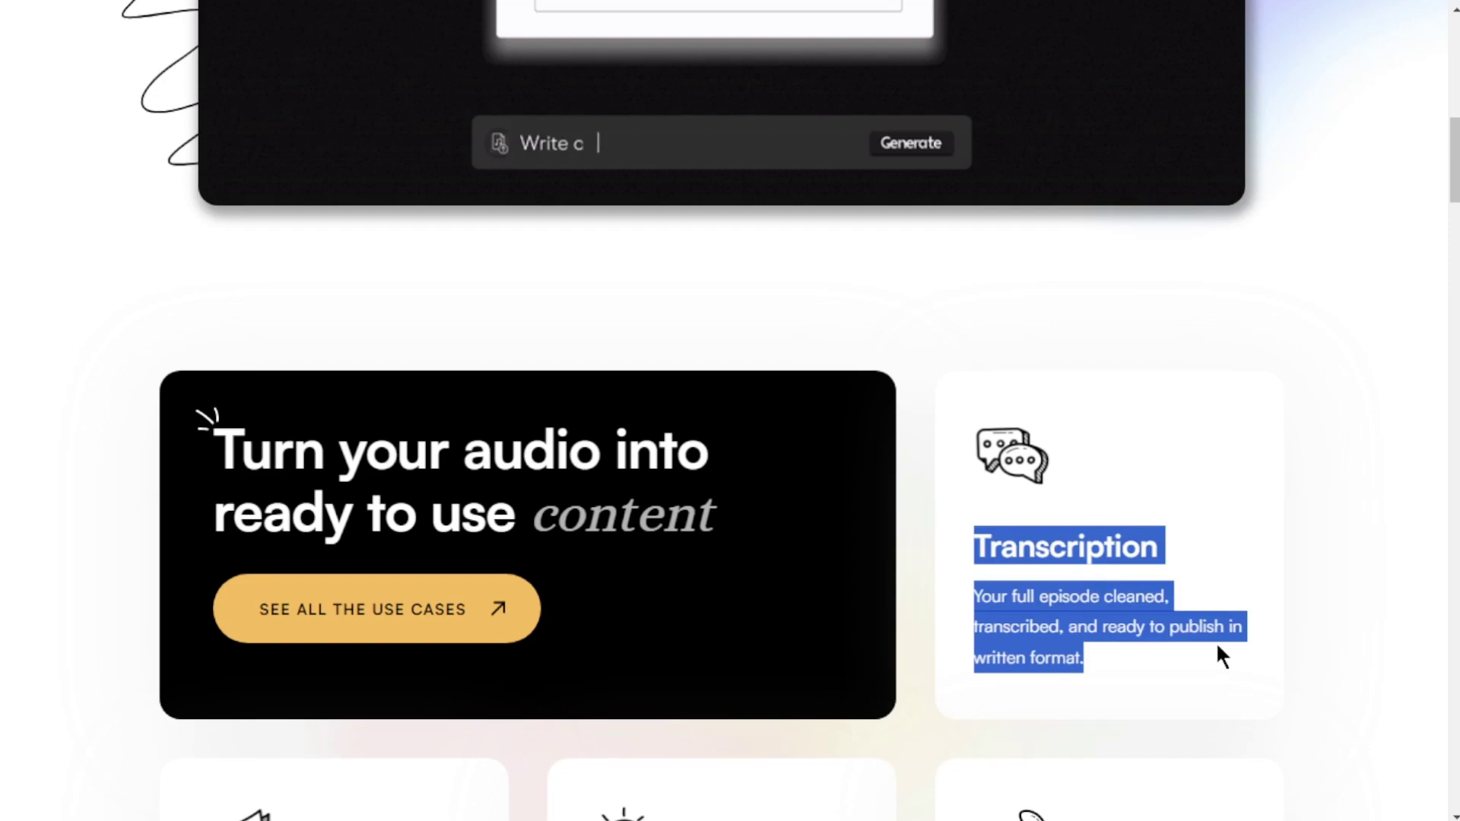
click(1124, 542)
scroll(1186, 543, down, 5)
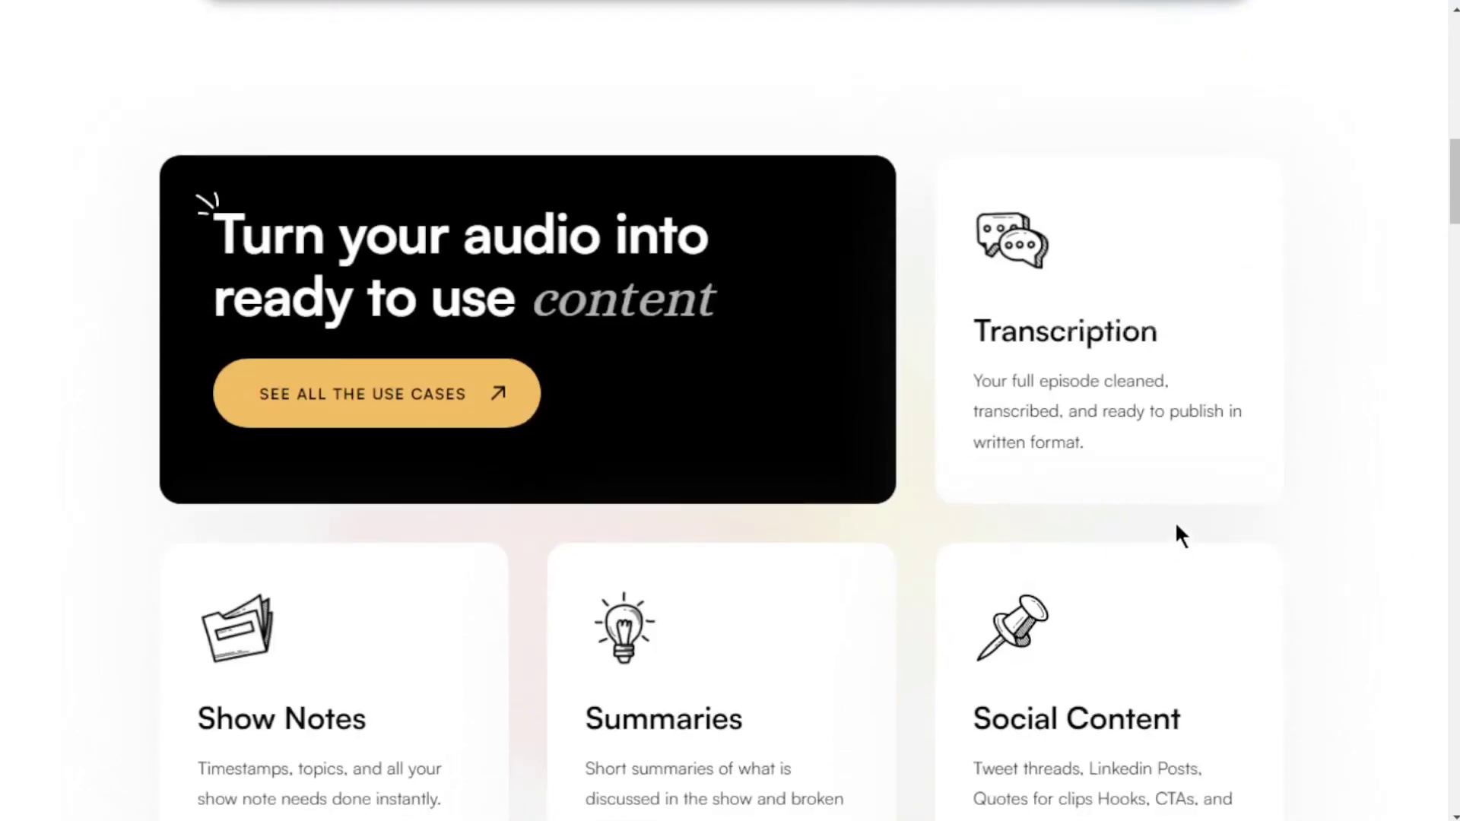
scroll(884, 408, up, 3)
scroll(864, 394, down, 2)
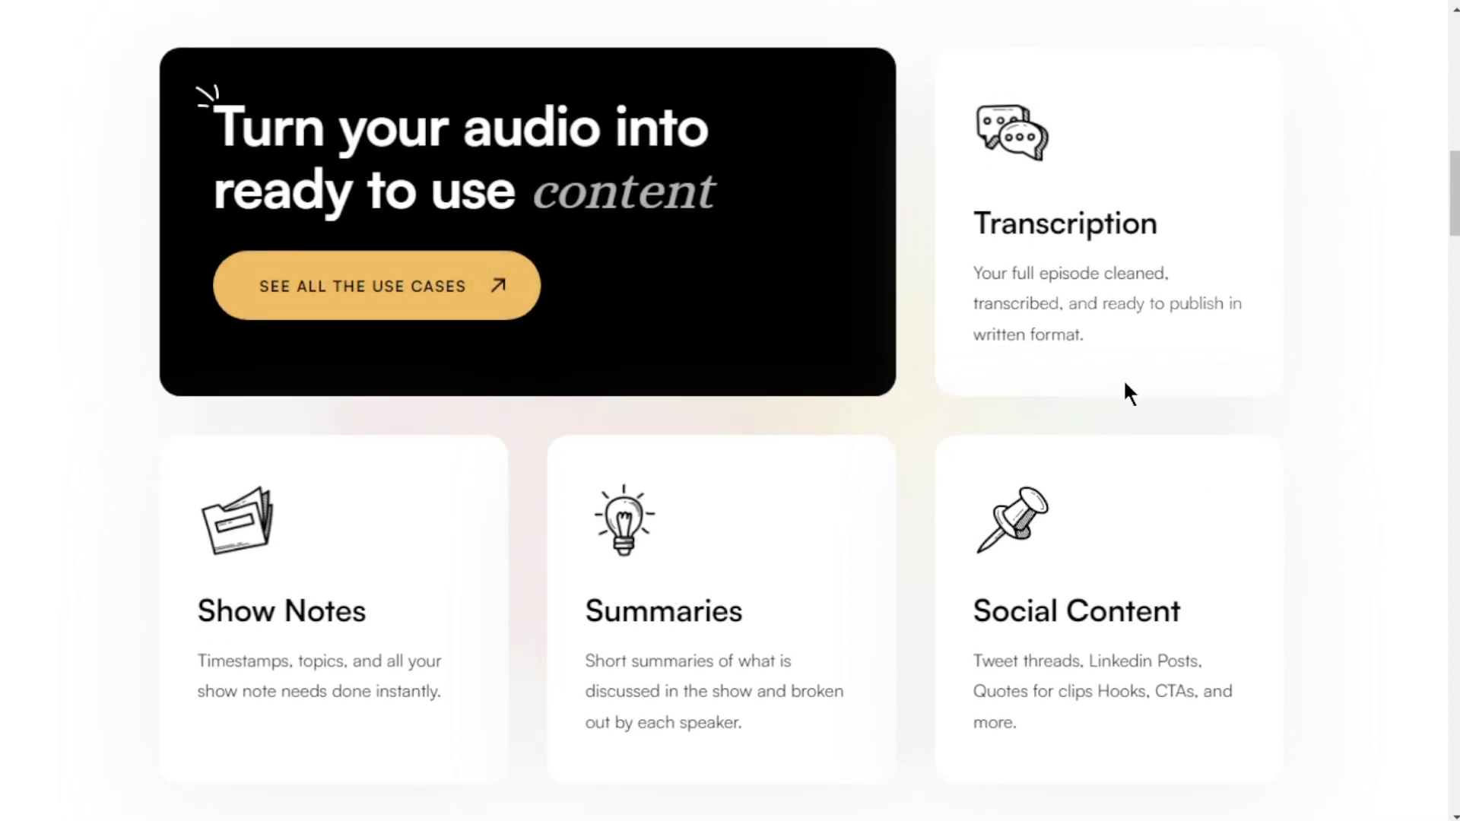
scroll(1323, 631, up, 15)
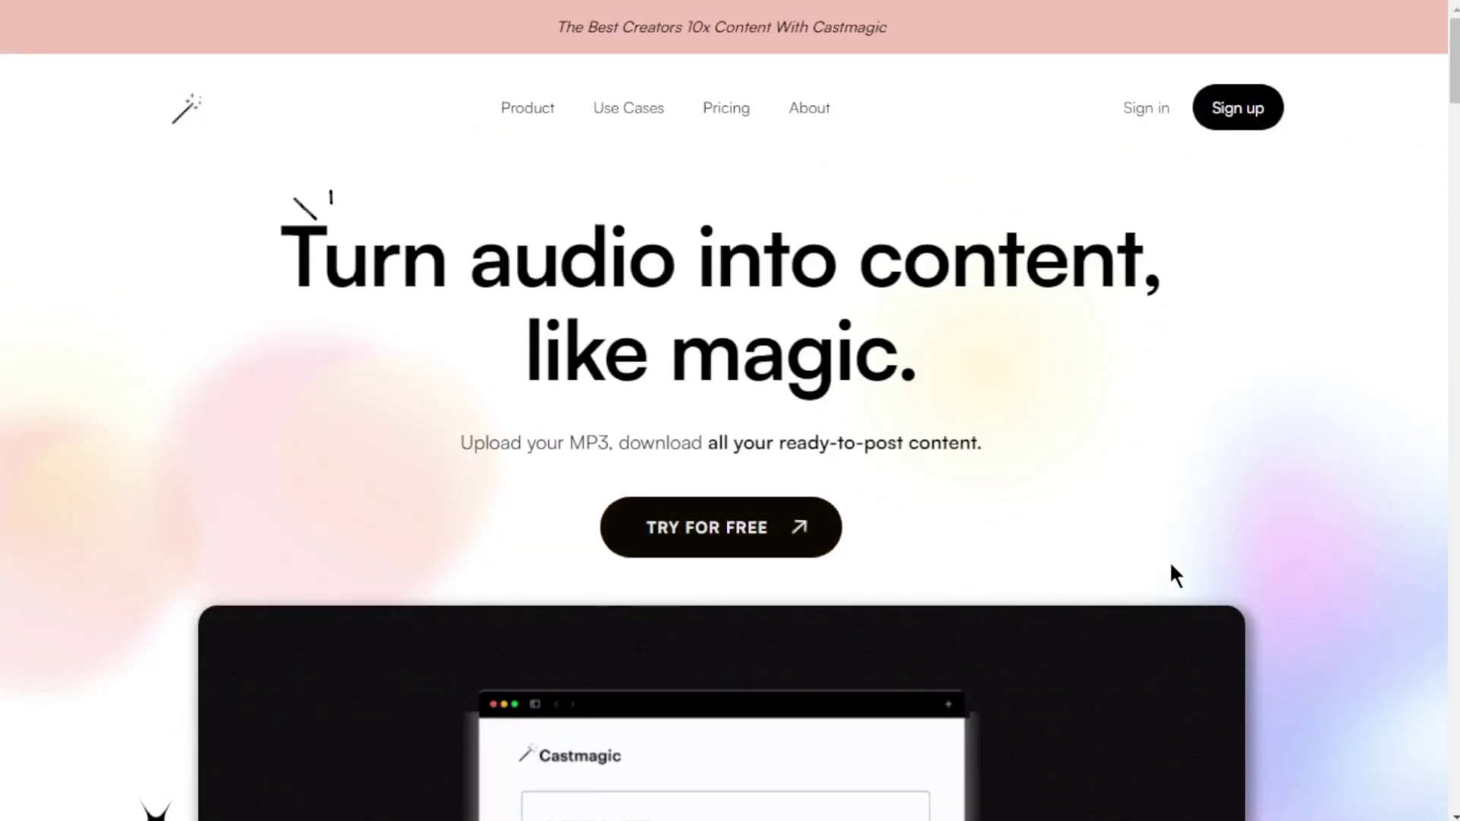
scroll(1128, 567, down, 5)
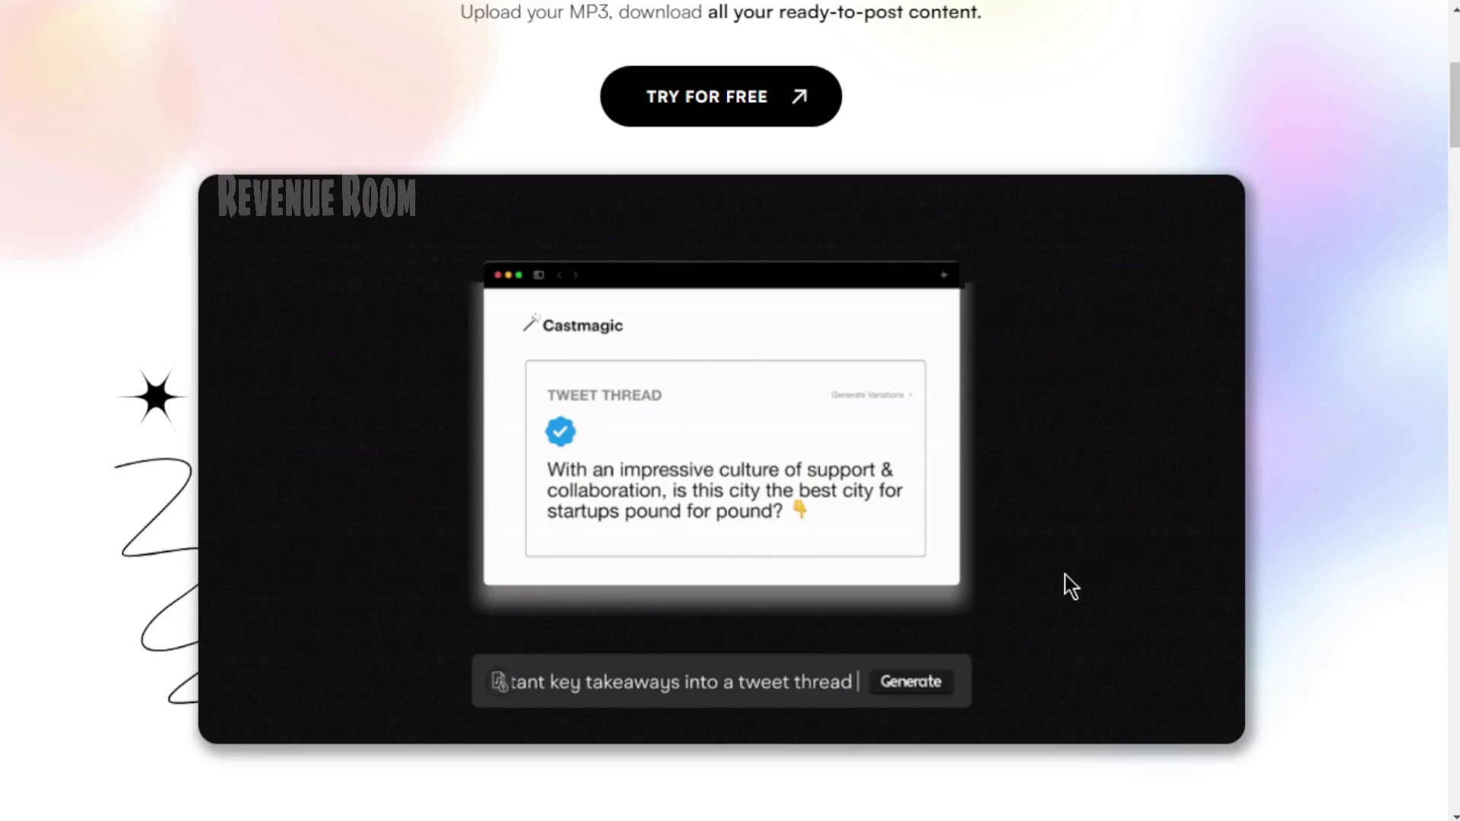
scroll(1384, 373, down, 3)
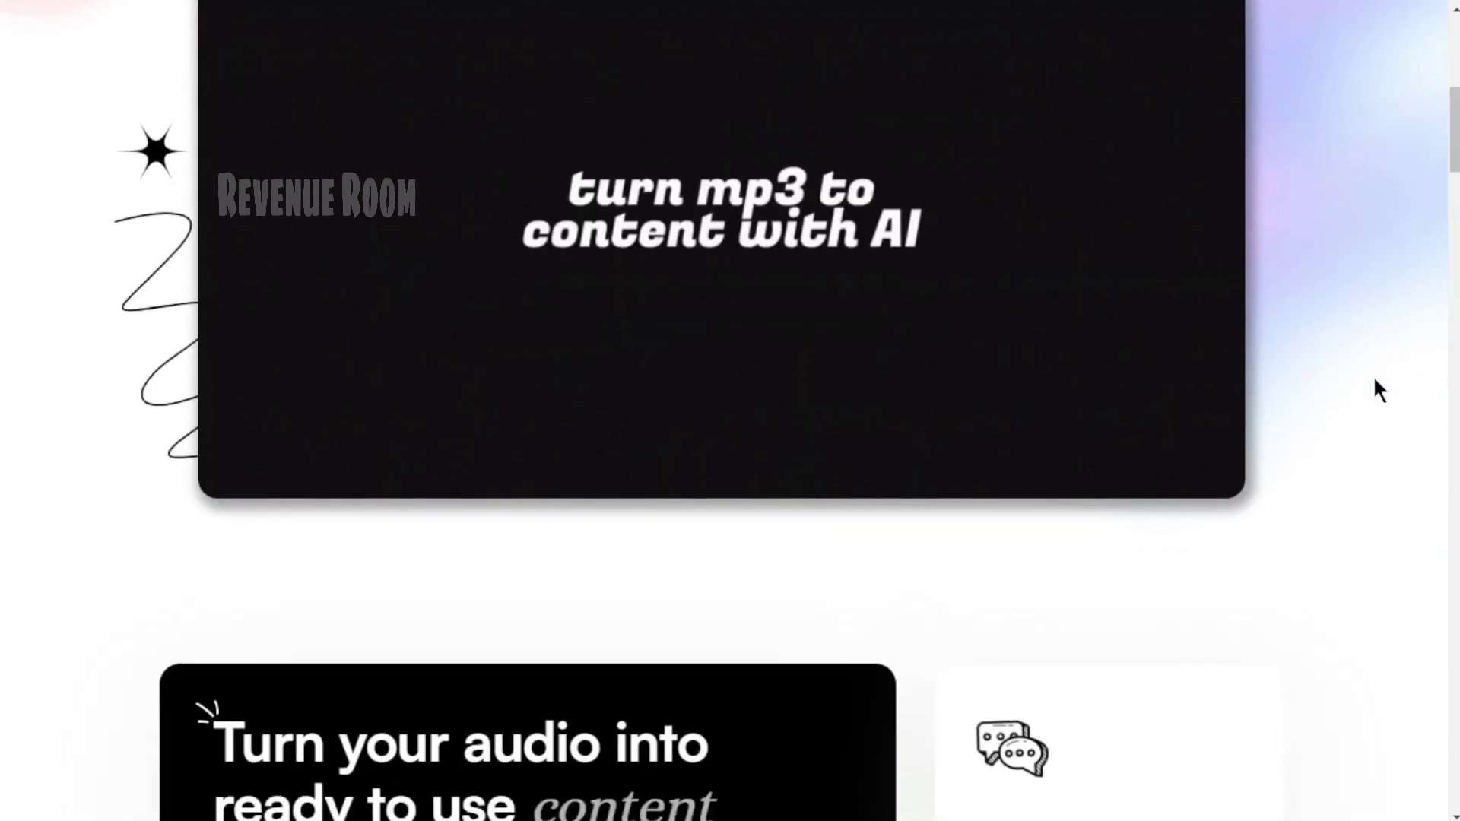
scroll(1375, 379, up, 3)
scroll(1377, 389, up, 5)
scroll(1378, 389, down, 15)
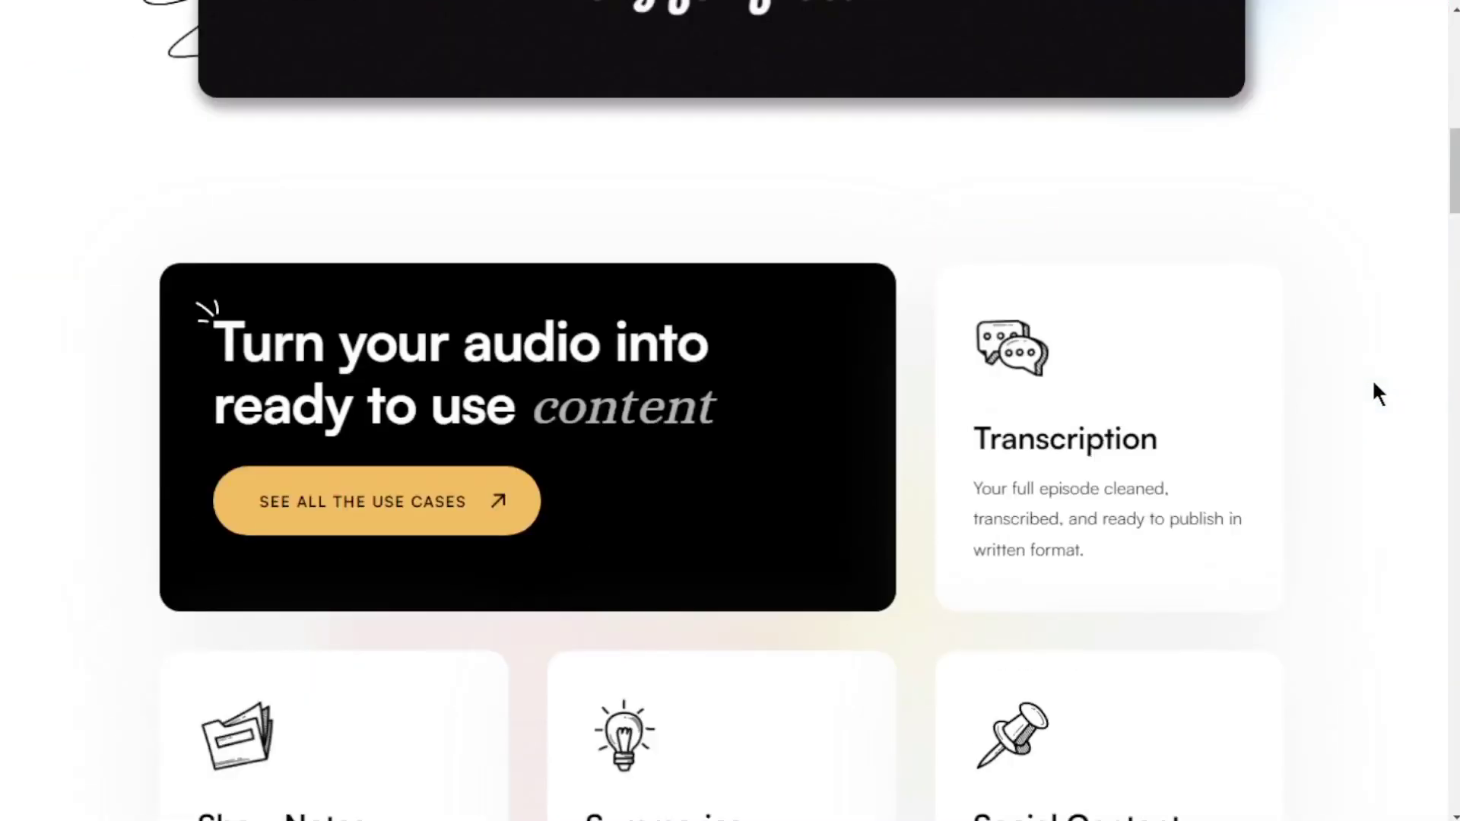
scroll(1377, 397, down, 8)
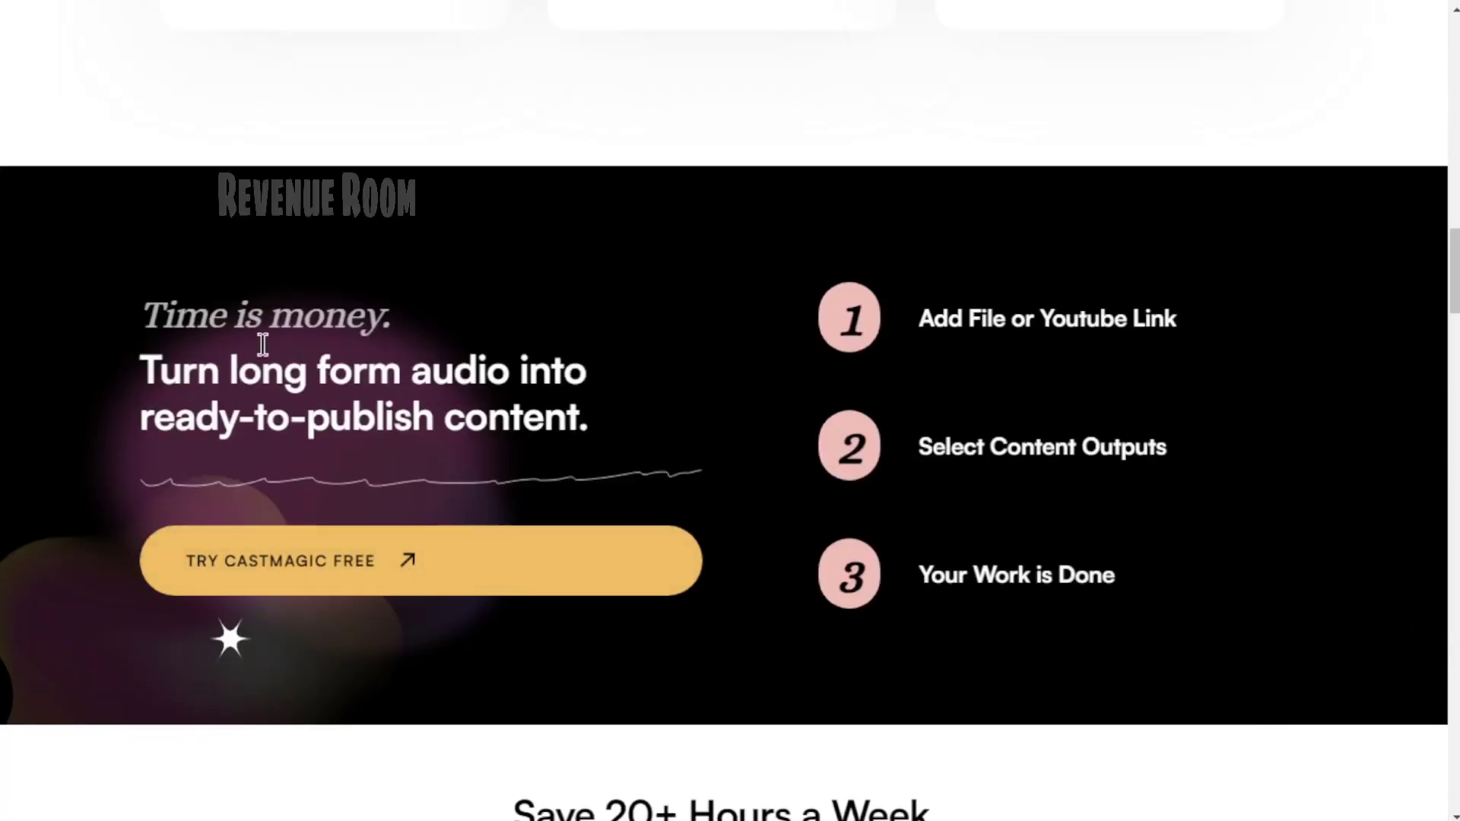
scroll(869, 528, down, 4)
scroll(886, 358, up, 4)
scroll(1065, 468, down, 3)
scroll(1069, 463, down, 9)
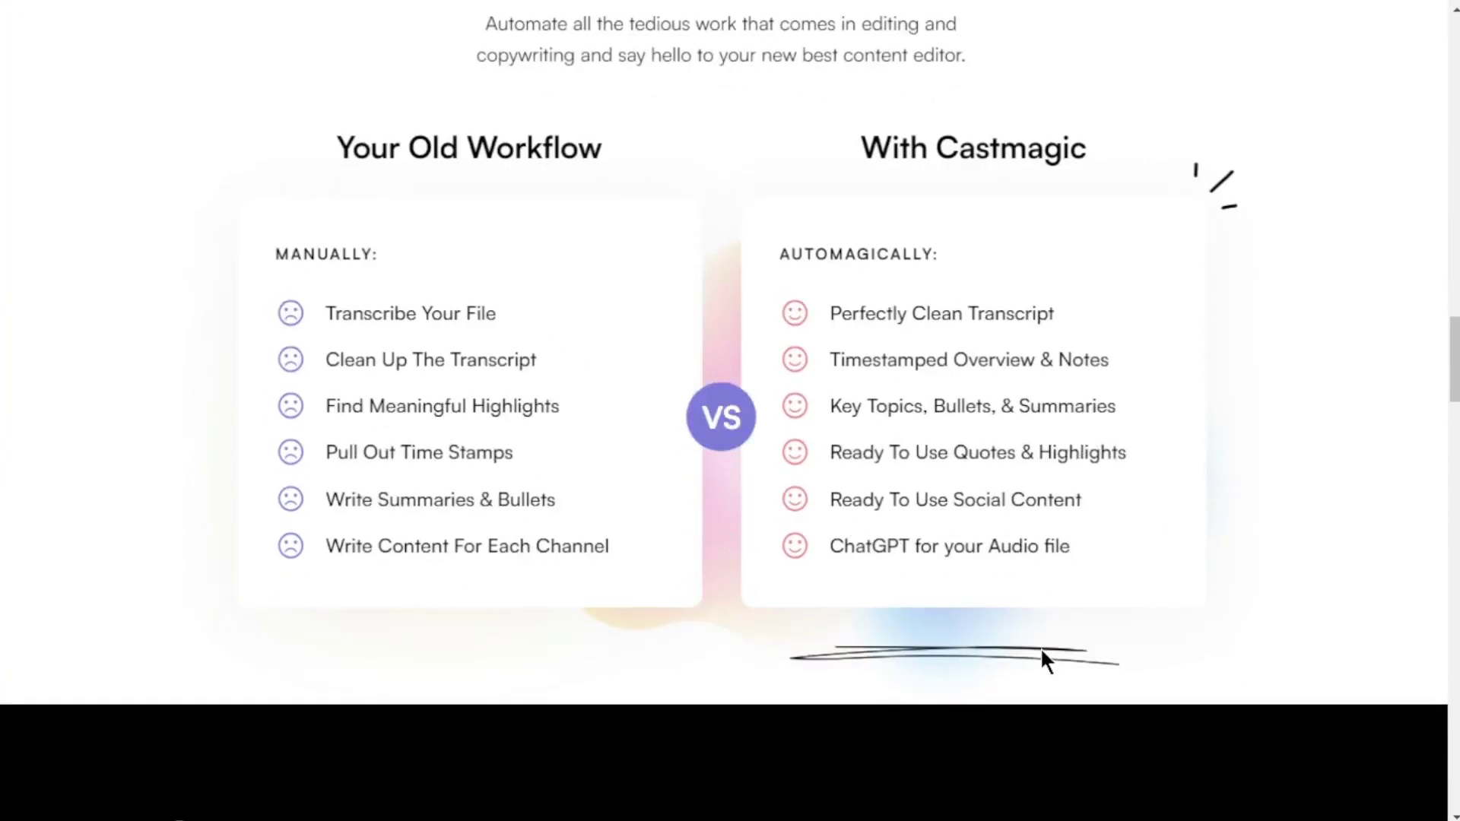
scroll(1044, 659, up, 6)
drag(452, 384, 901, 402)
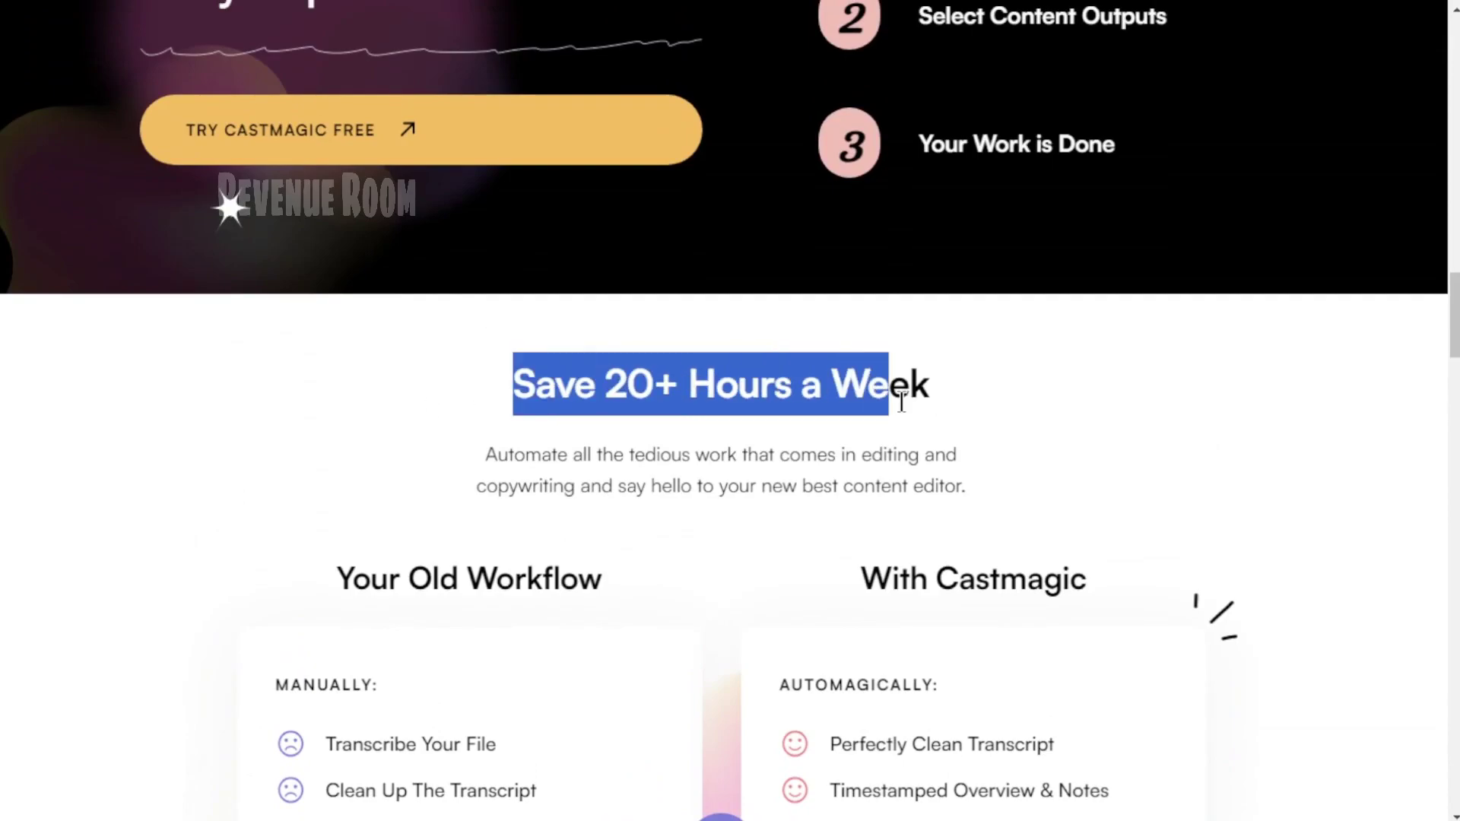
click(1142, 445)
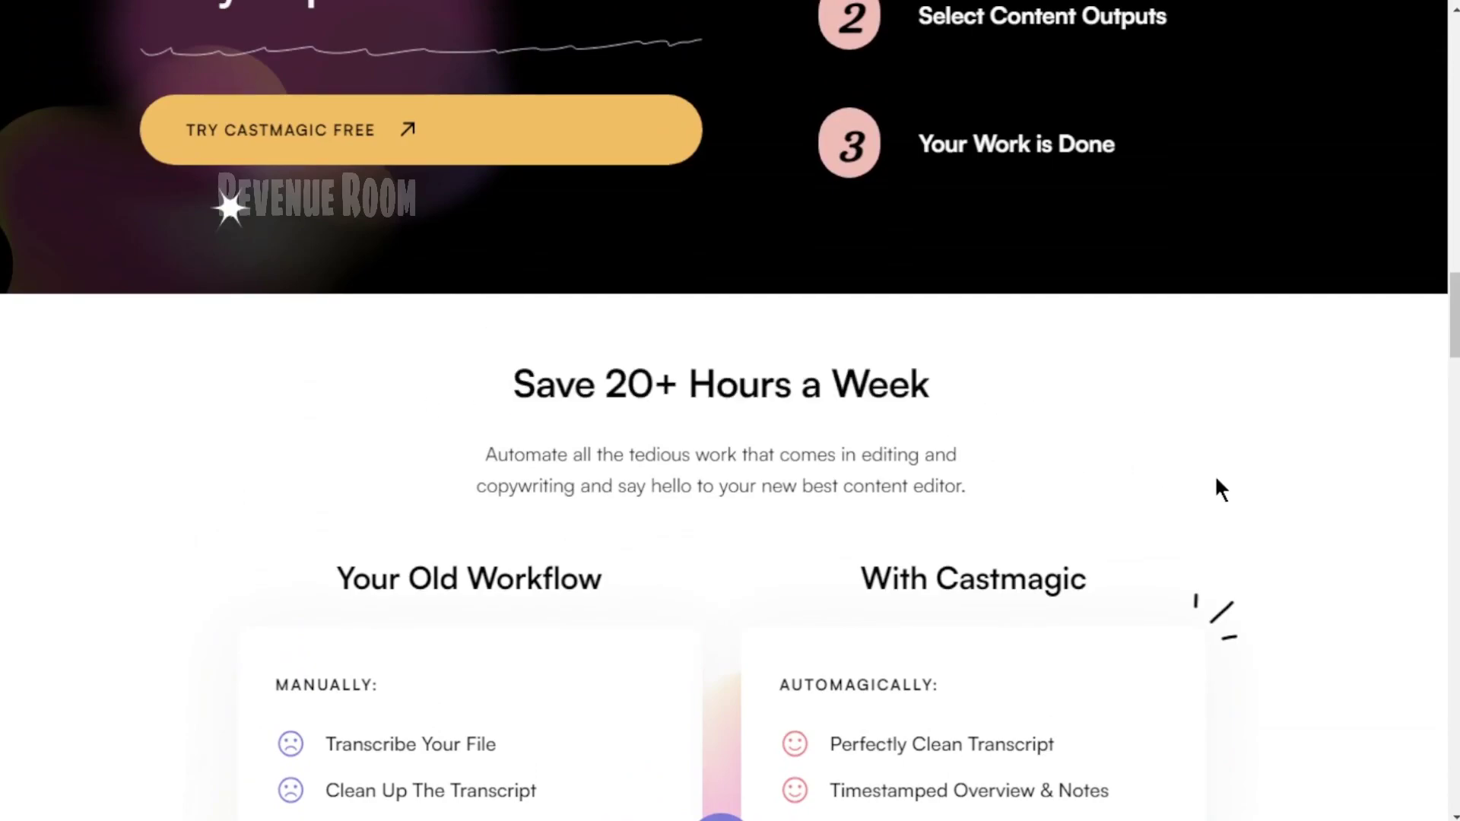
scroll(1216, 491, up, 4)
scroll(1216, 495, down, 1)
scroll(1232, 472, up, 3)
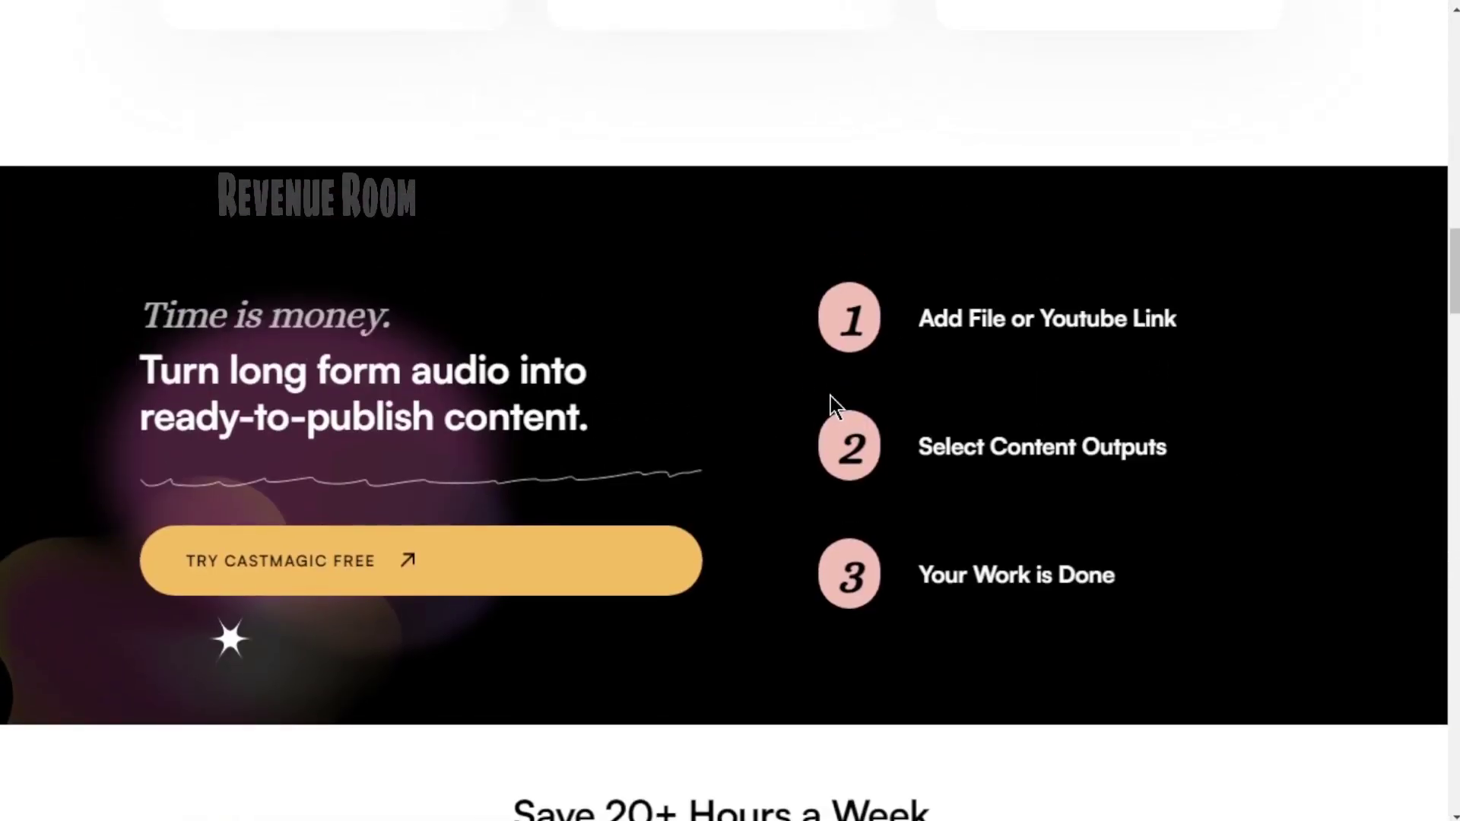
scroll(830, 396, up, 15)
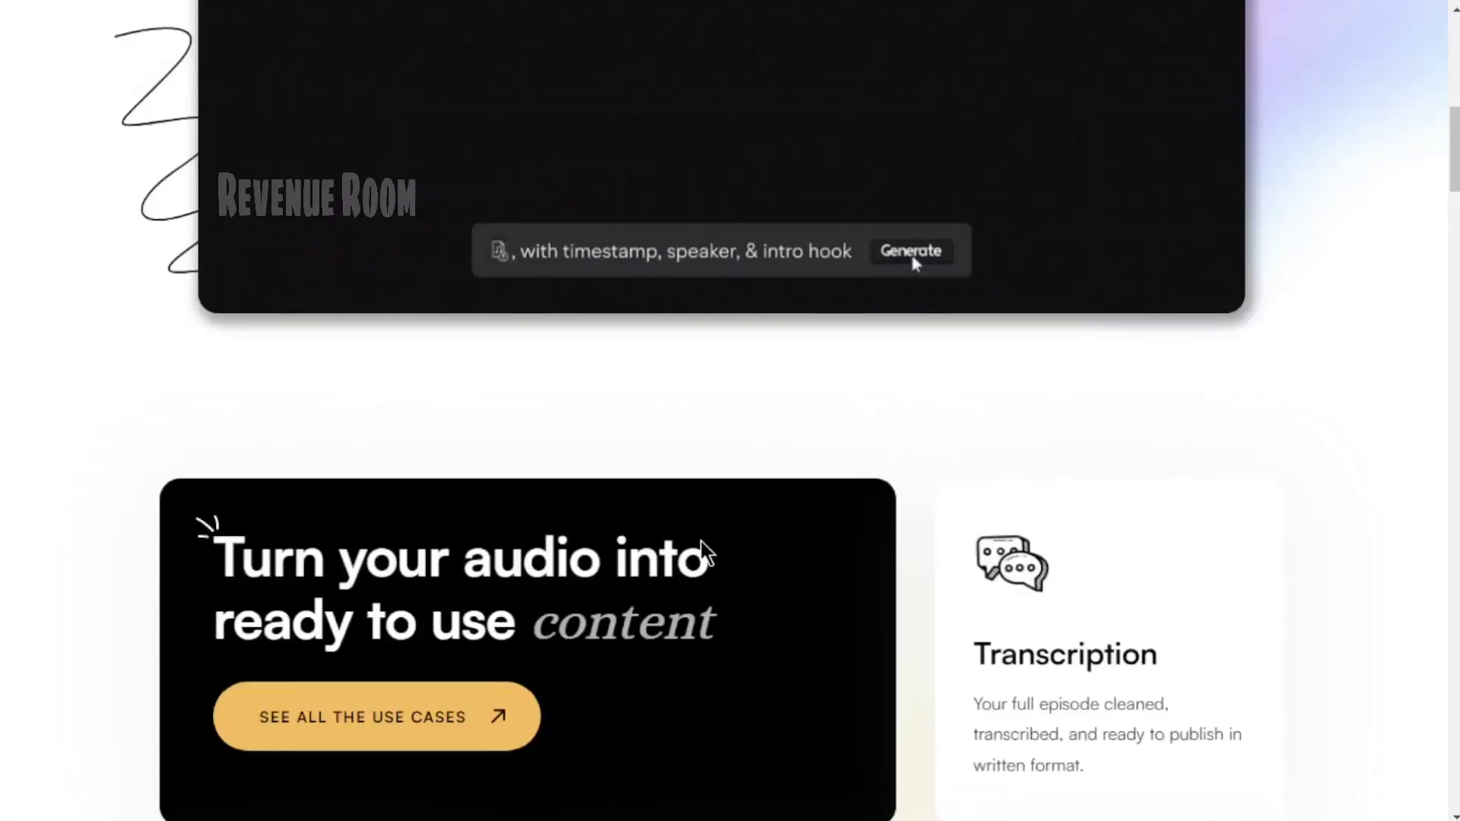
scroll(702, 542, up, 10)
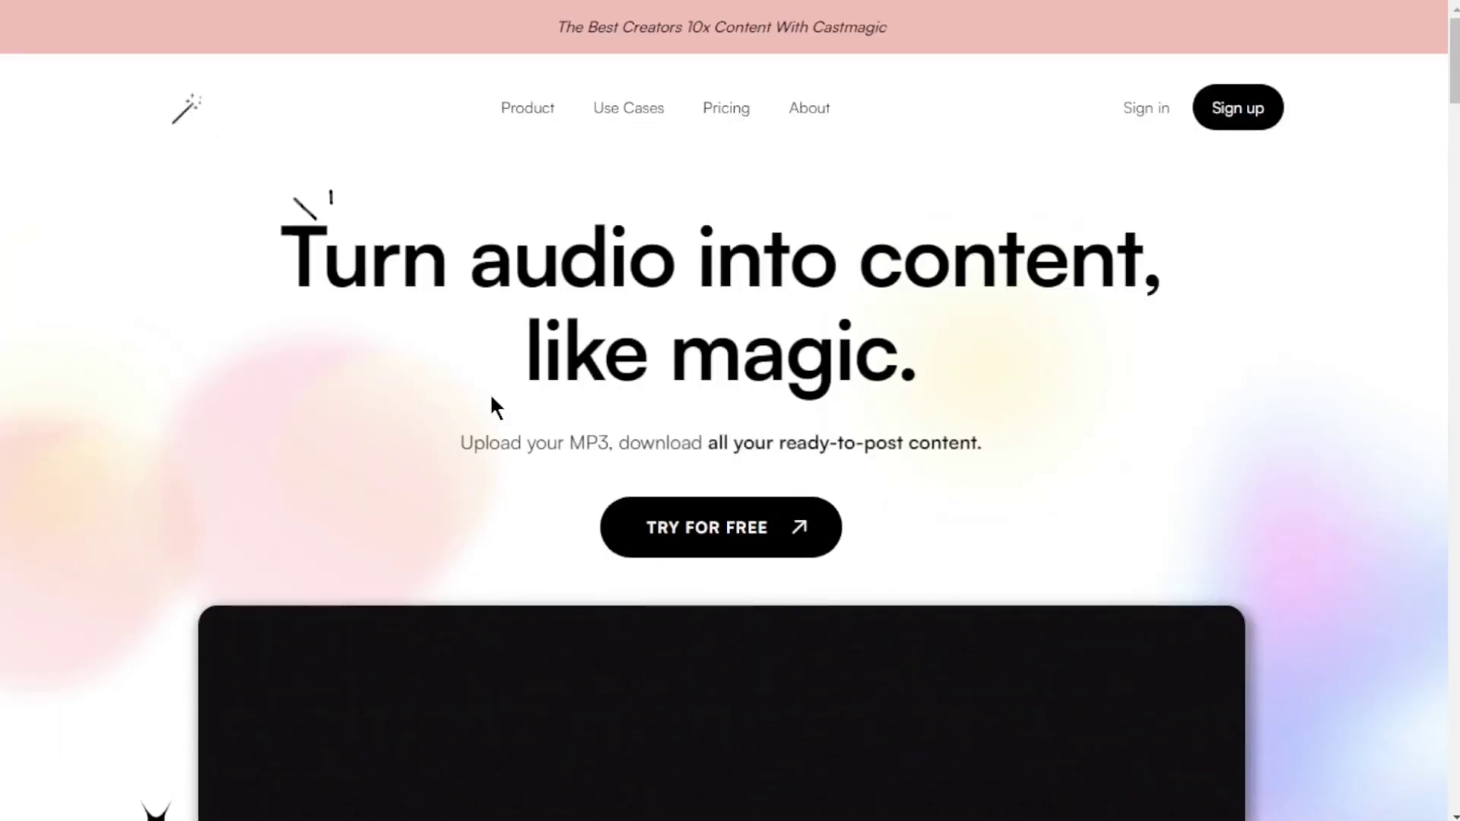
scroll(955, 475, down, 12)
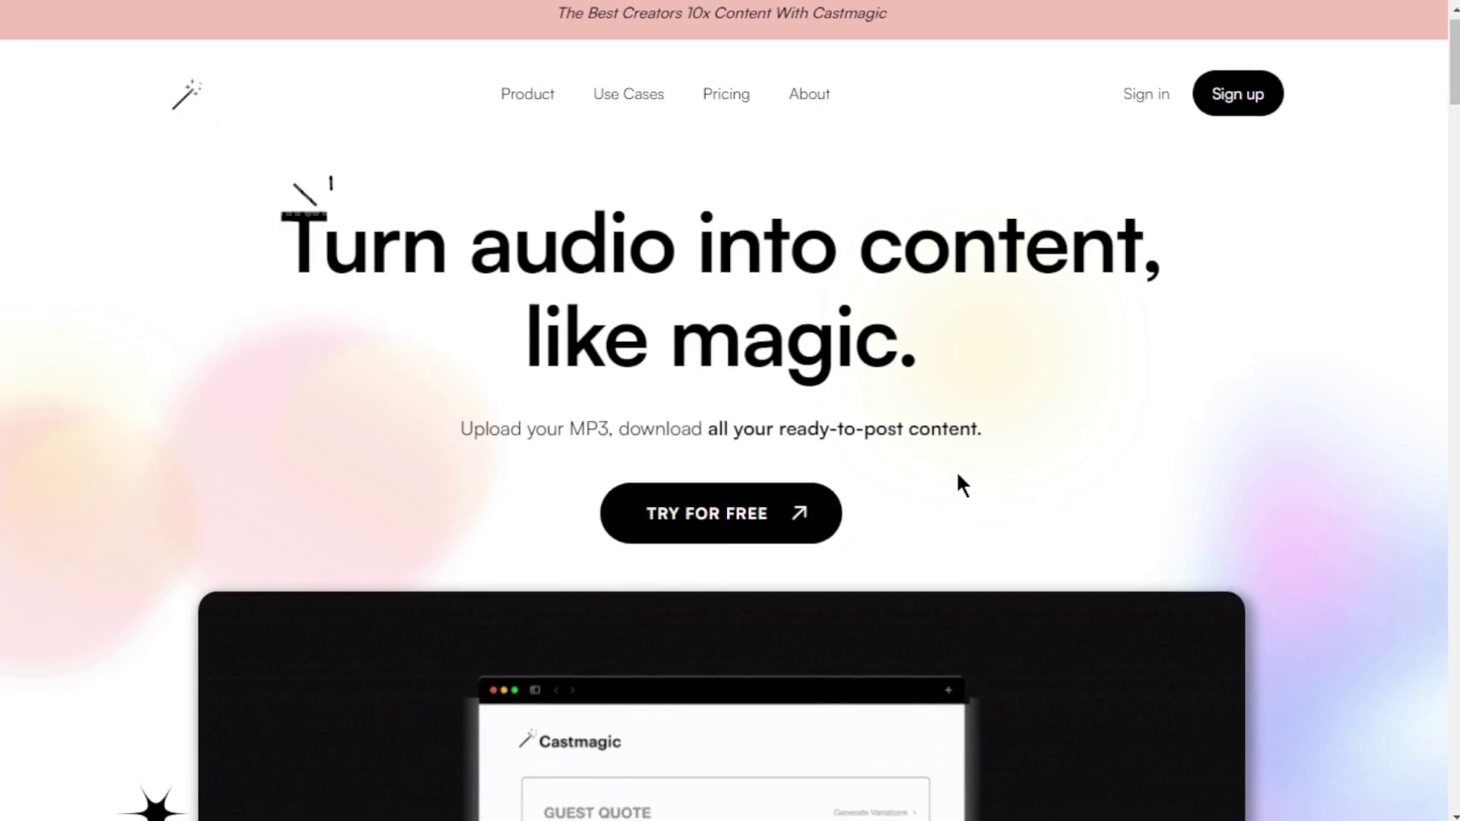
scroll(952, 491, down, 18)
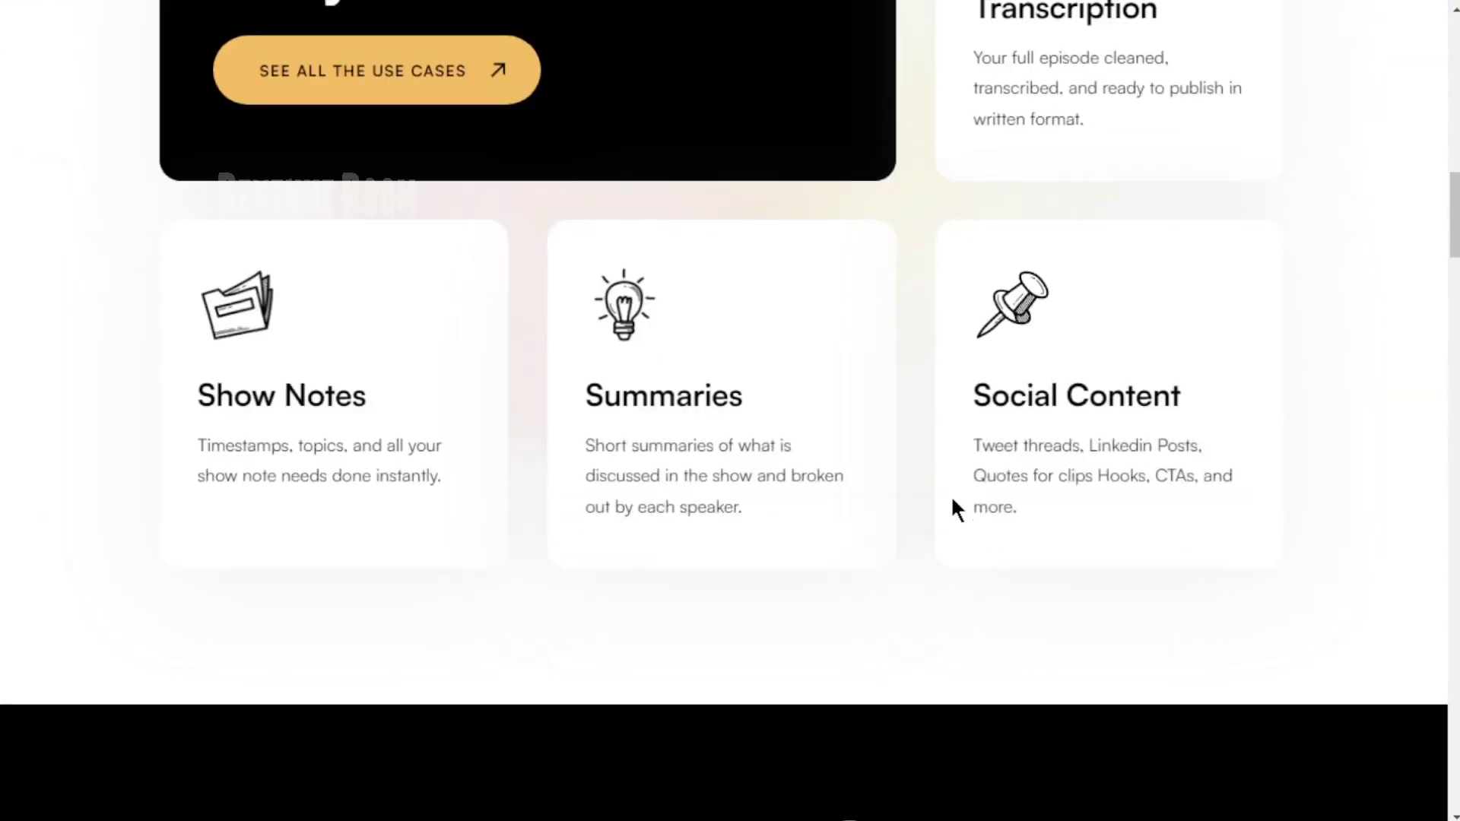
scroll(606, 685, down, 12)
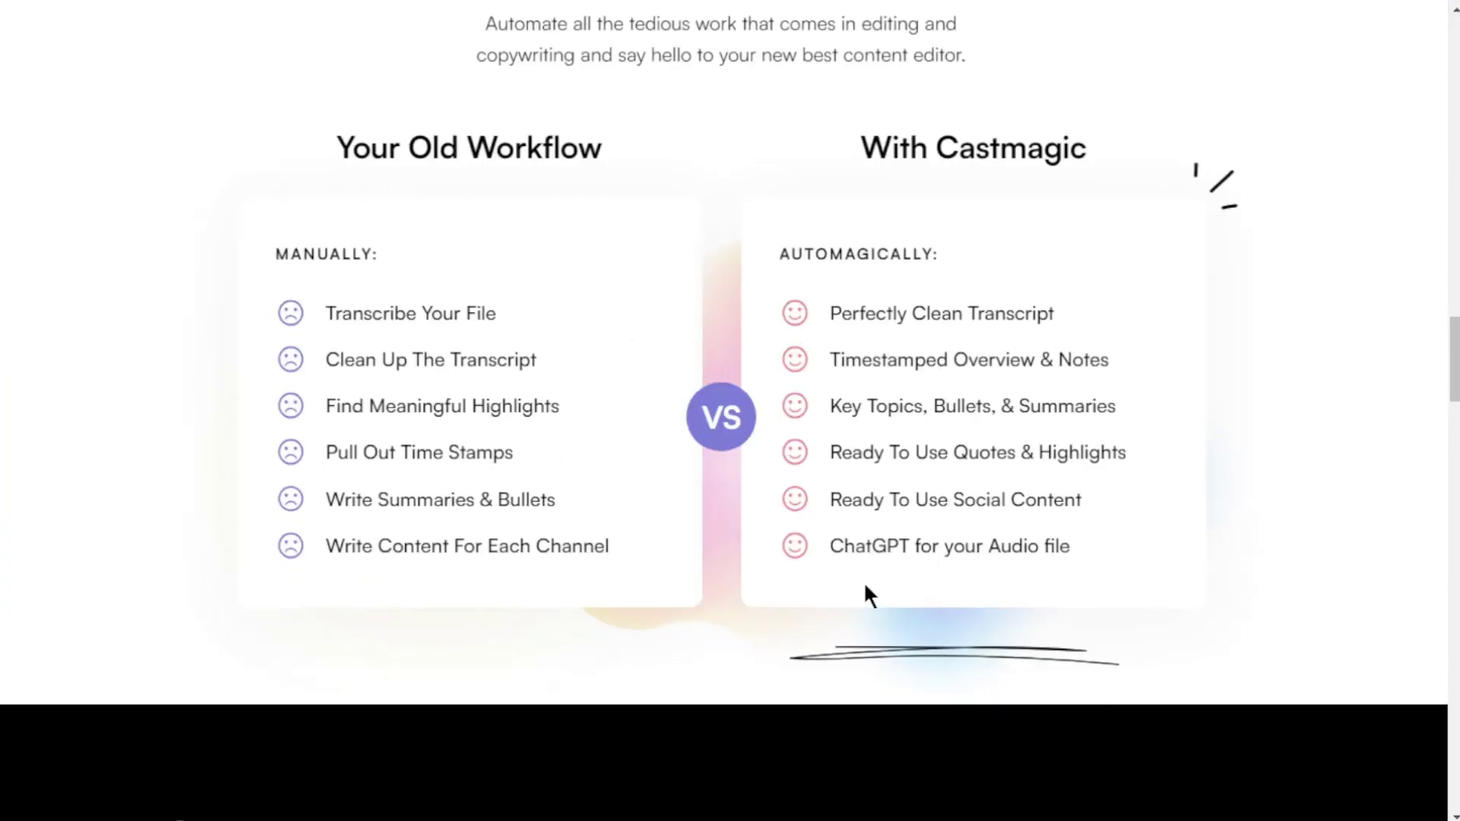
scroll(486, 609, down, 4)
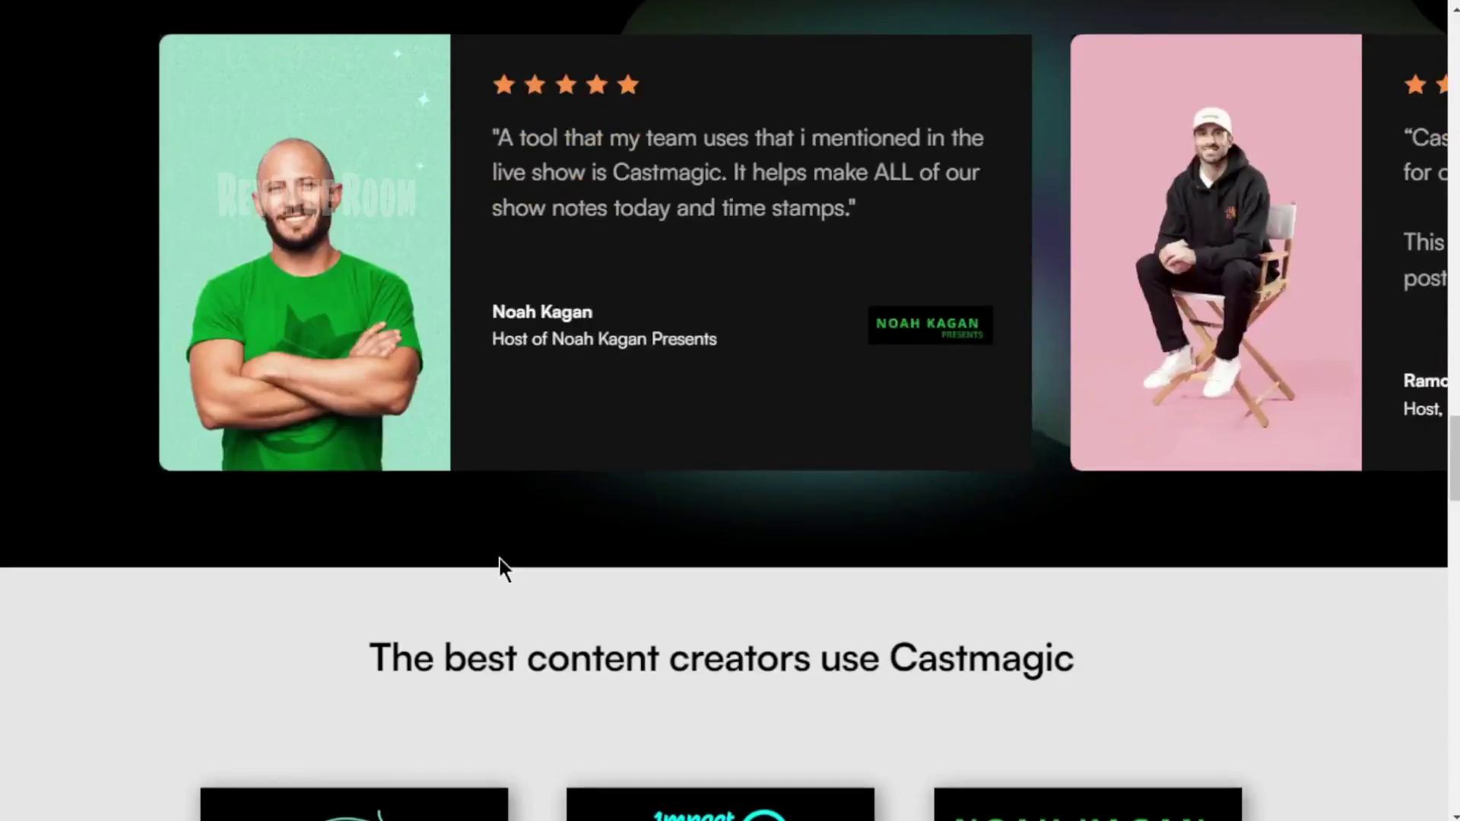
scroll(531, 566, up, 5)
drag(157, 371, 475, 376)
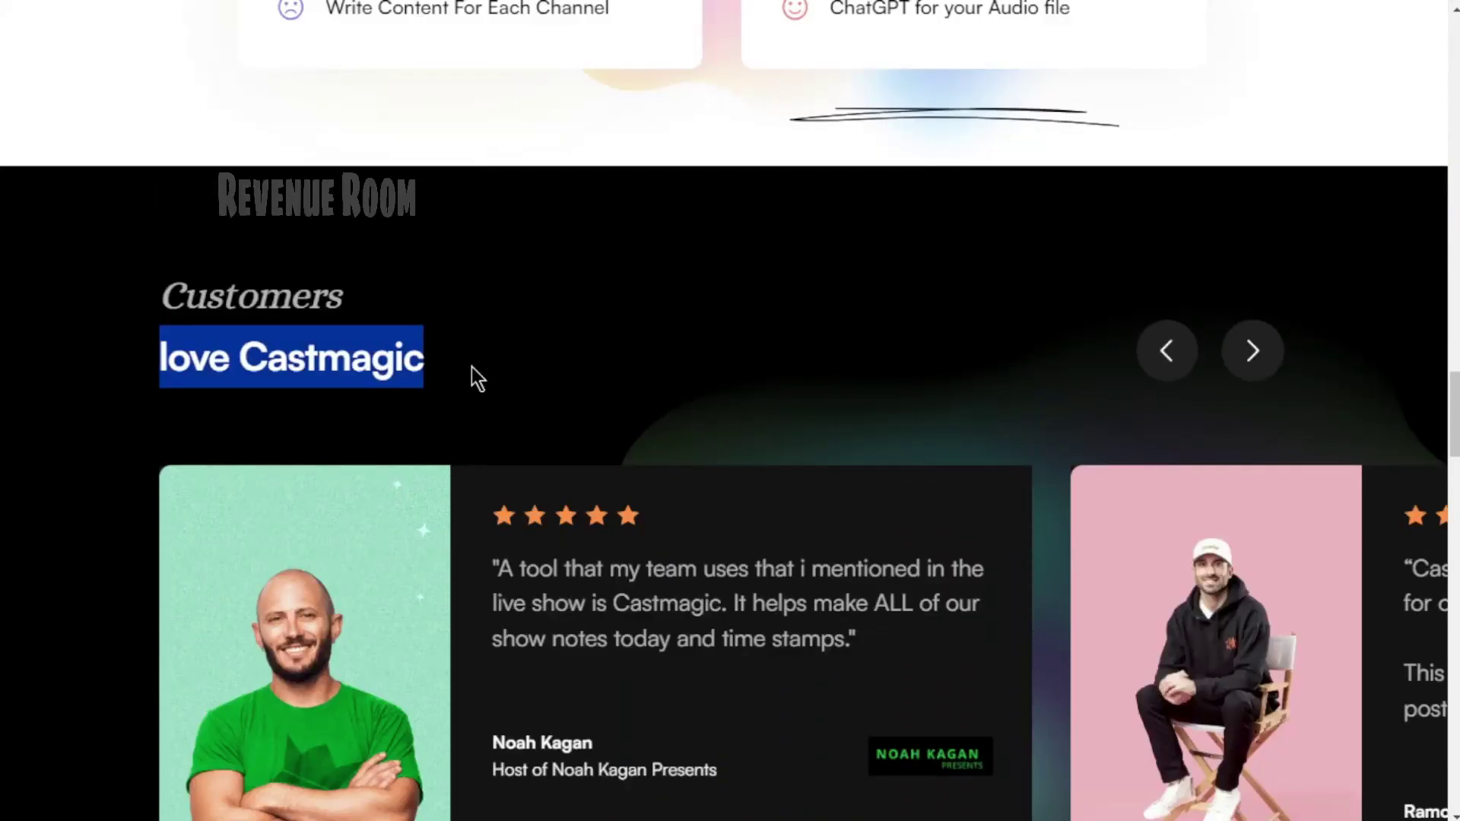
click(704, 384)
scroll(912, 342, down, 4)
scroll(1179, 289, up, 3)
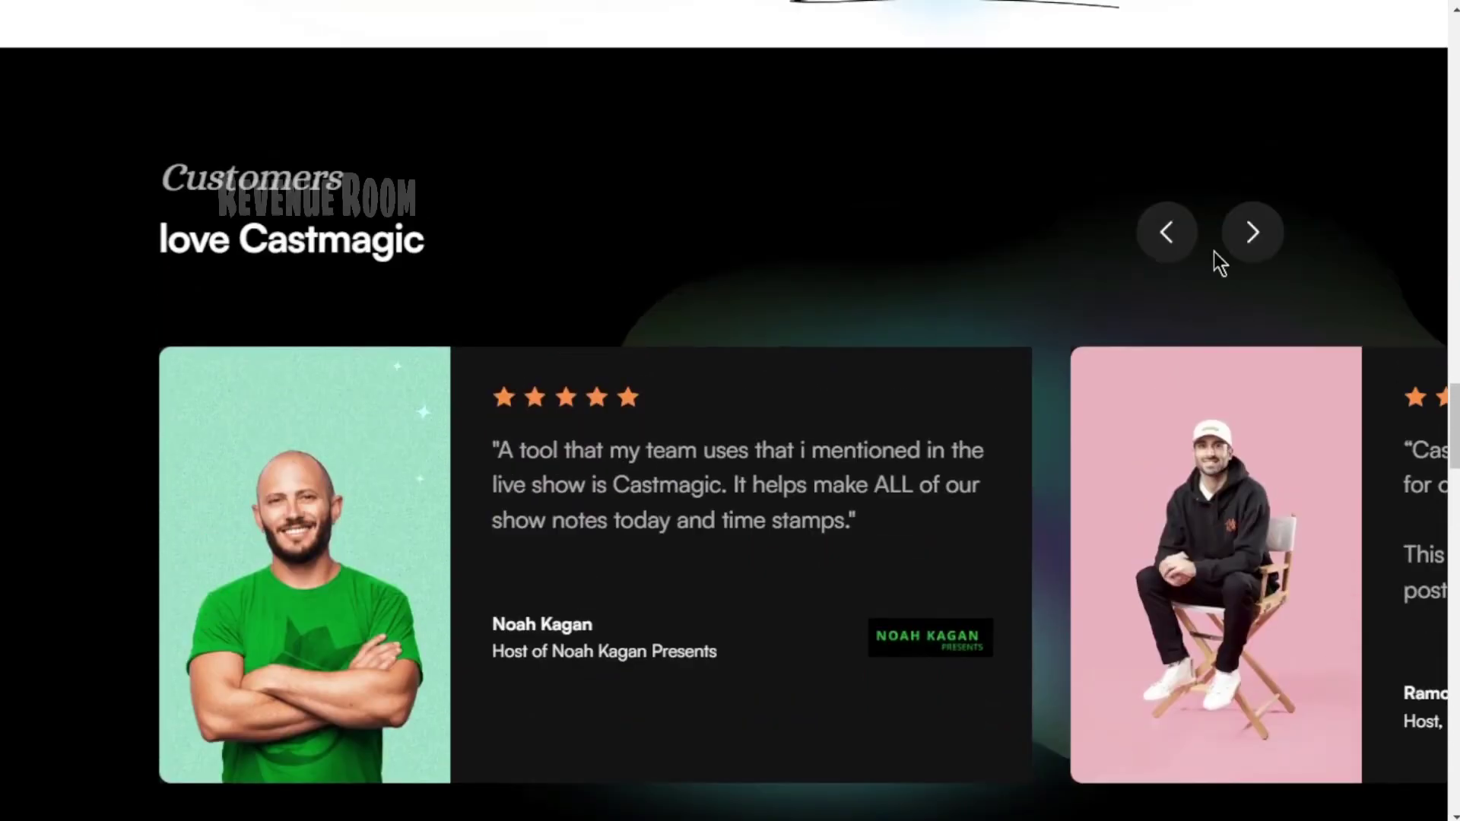
click(1253, 243)
click(1253, 243)
scroll(997, 504, down, 7)
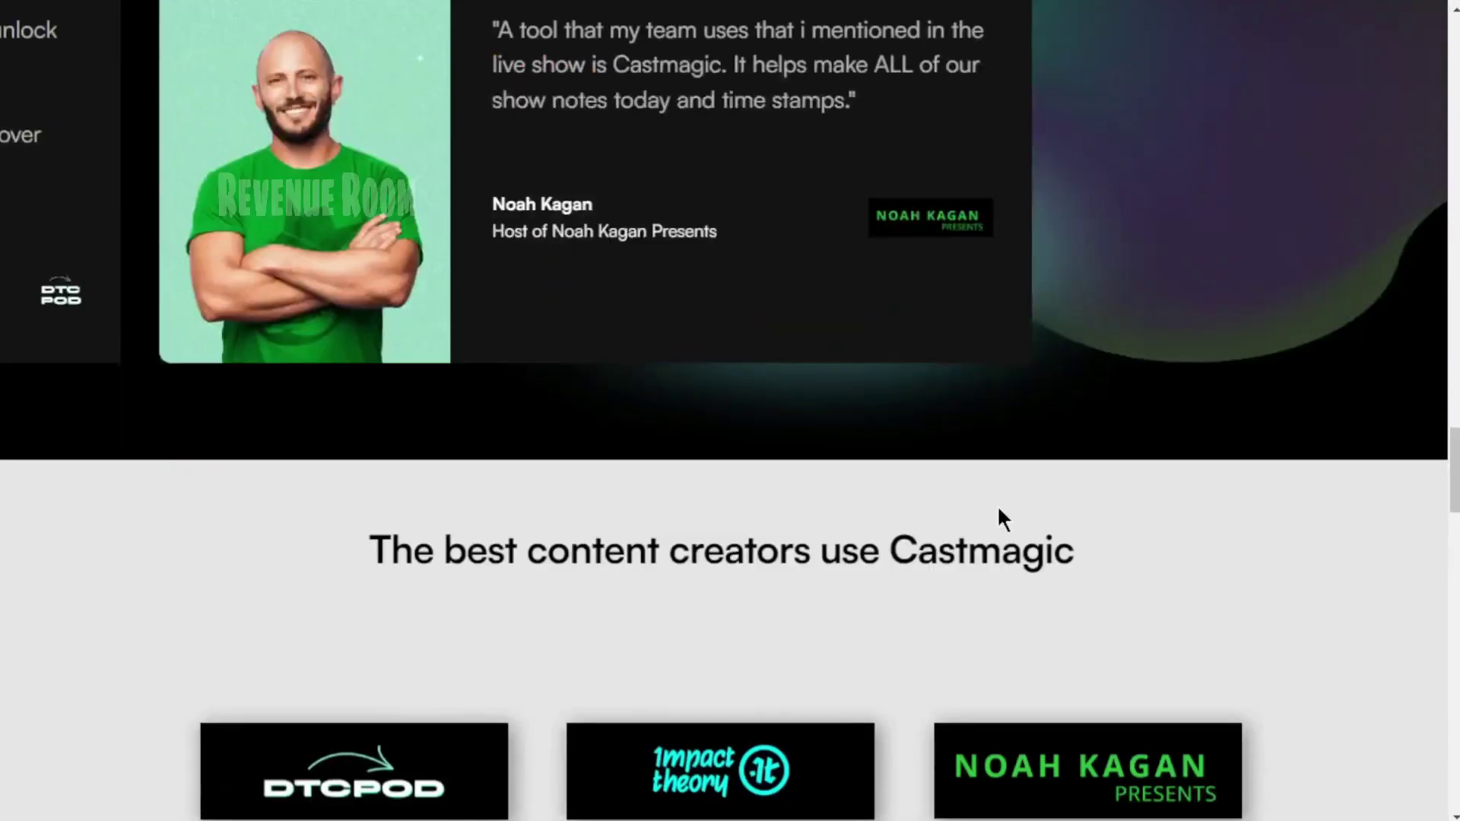
scroll(516, 337, down, 8)
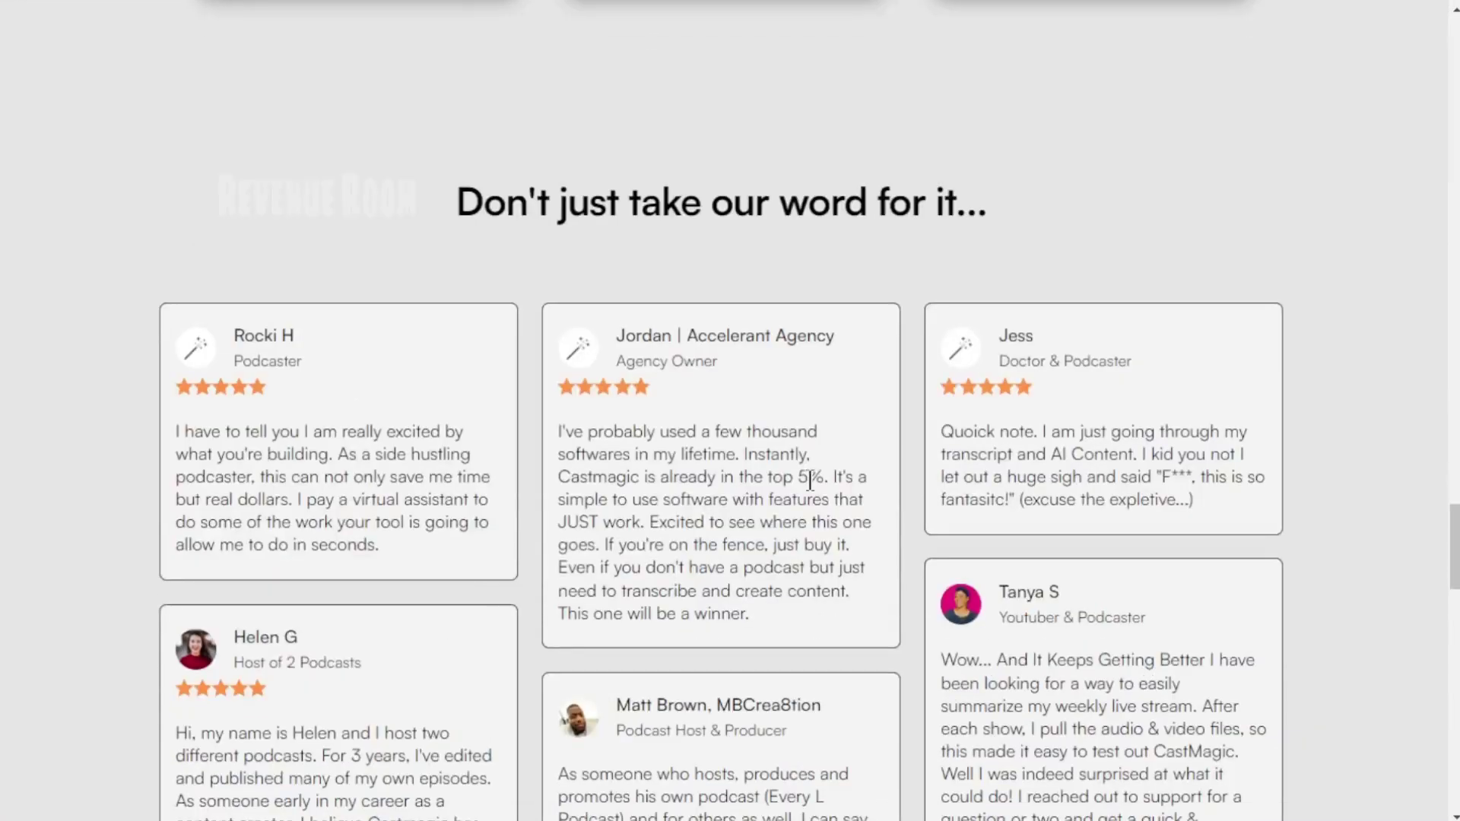
scroll(1082, 410, down, 10)
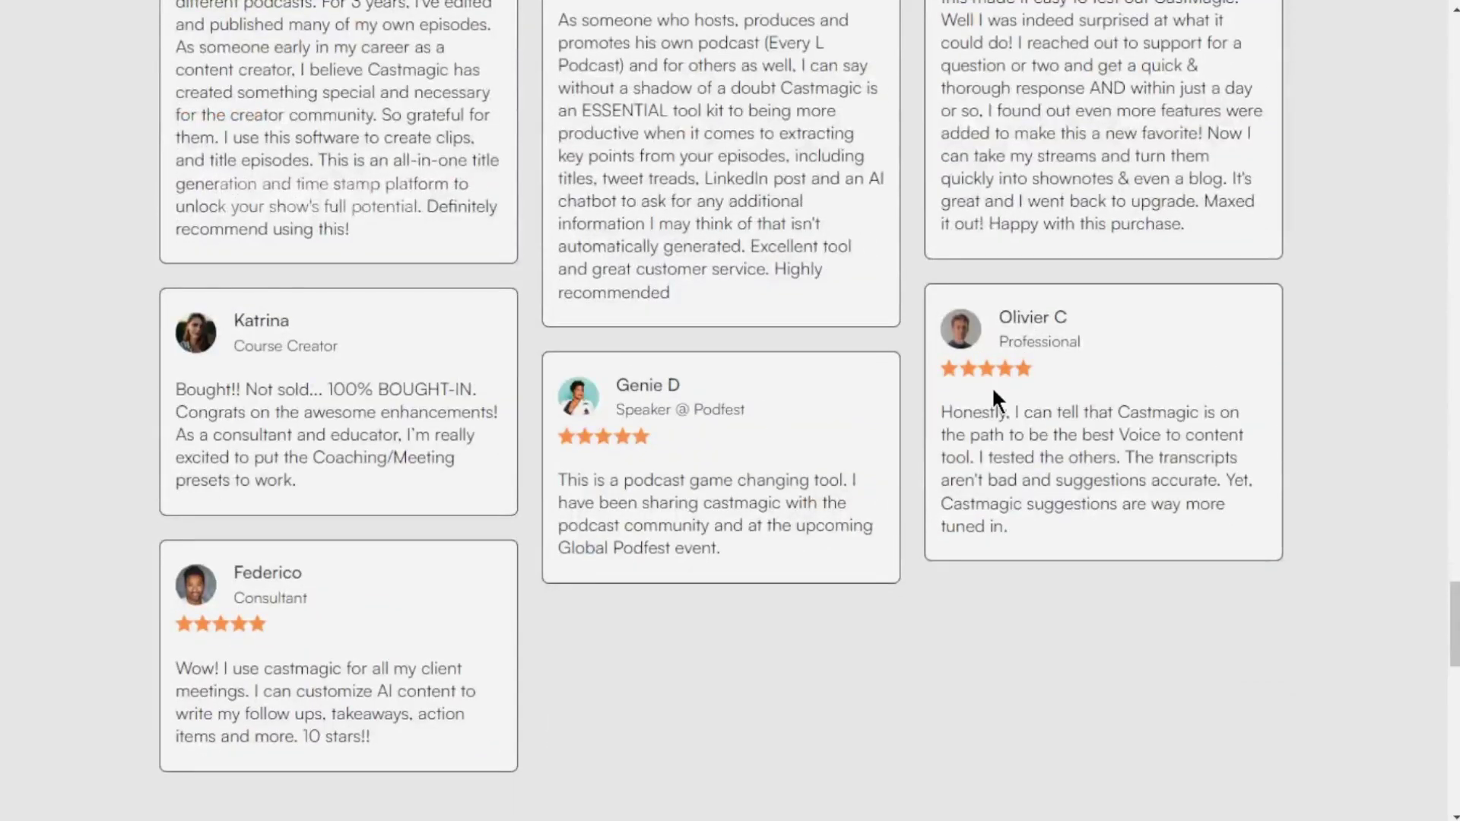
scroll(993, 391, down, 13)
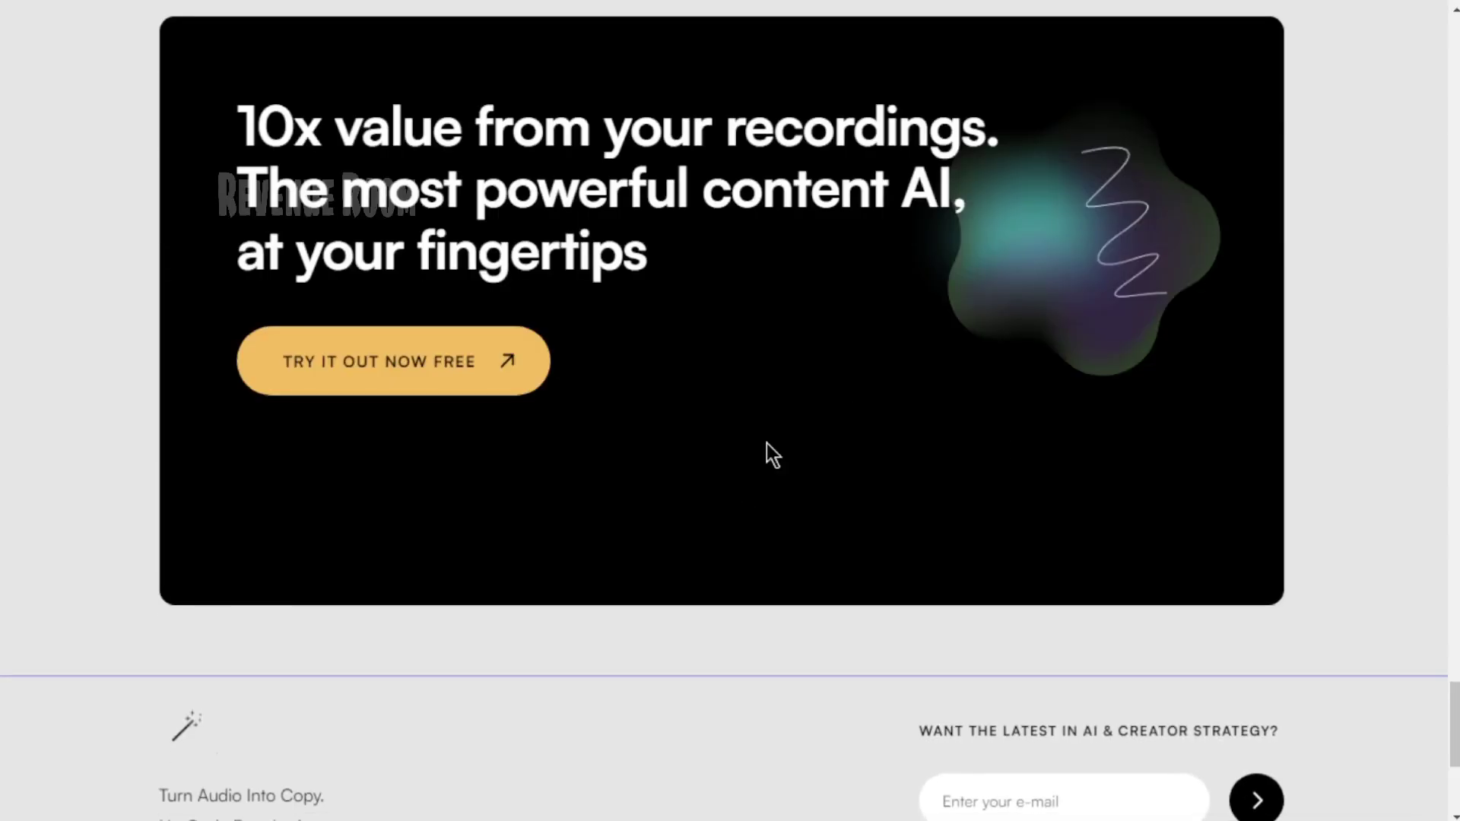
scroll(783, 426, down, 3)
scroll(886, 449, up, 6)
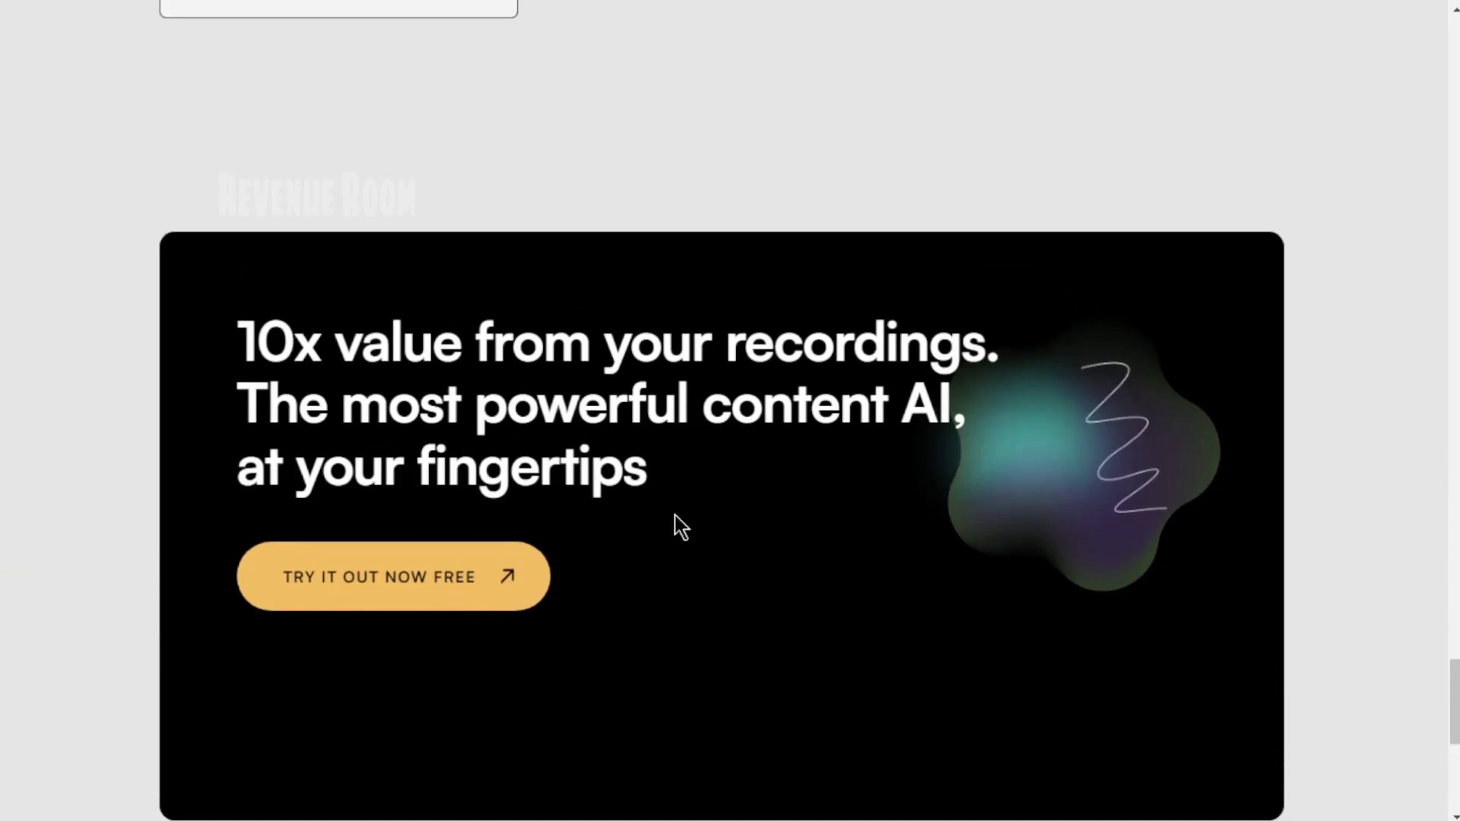
scroll(906, 547, up, 20)
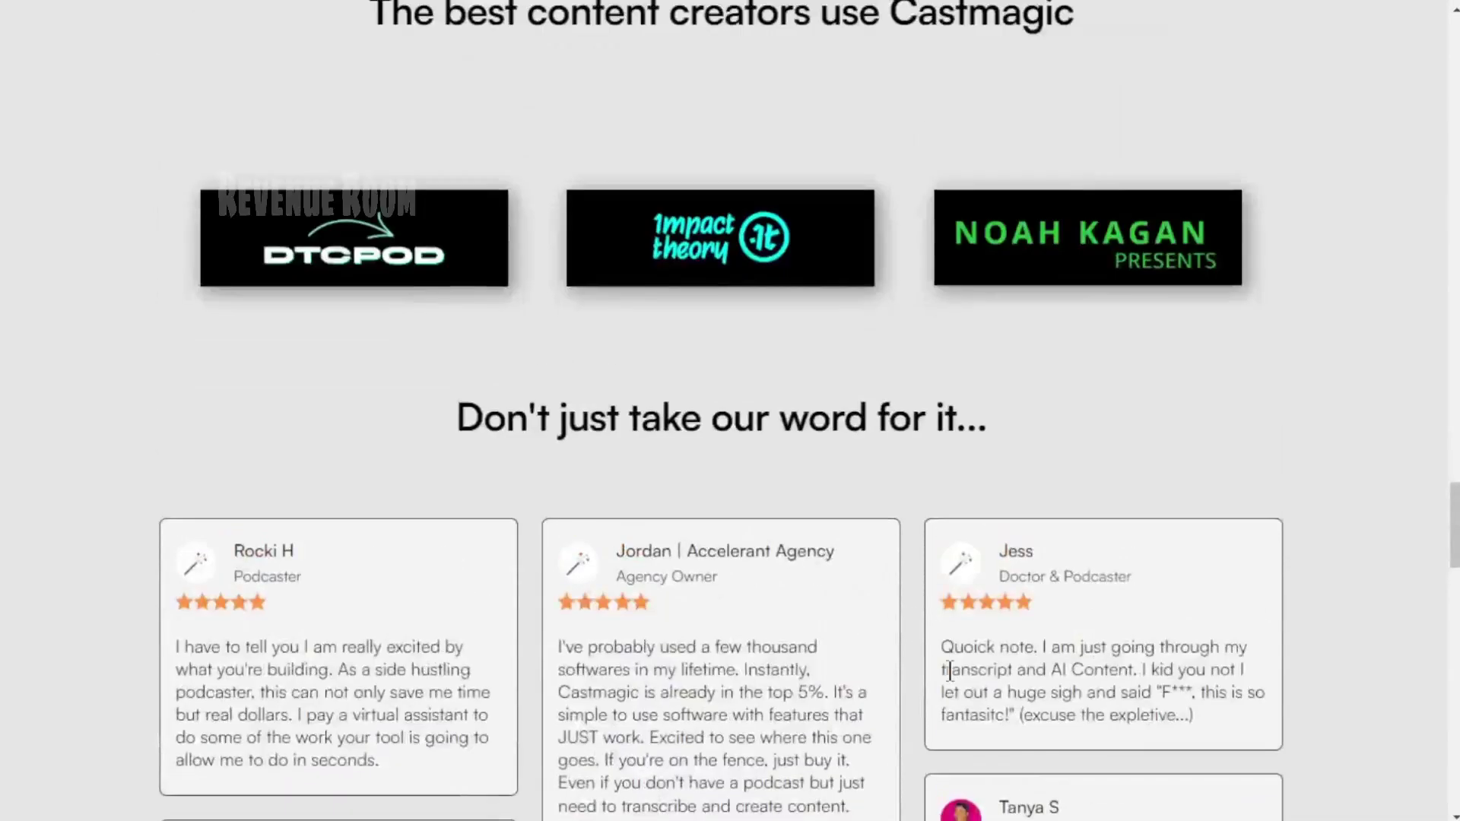
scroll(950, 670, up, 20)
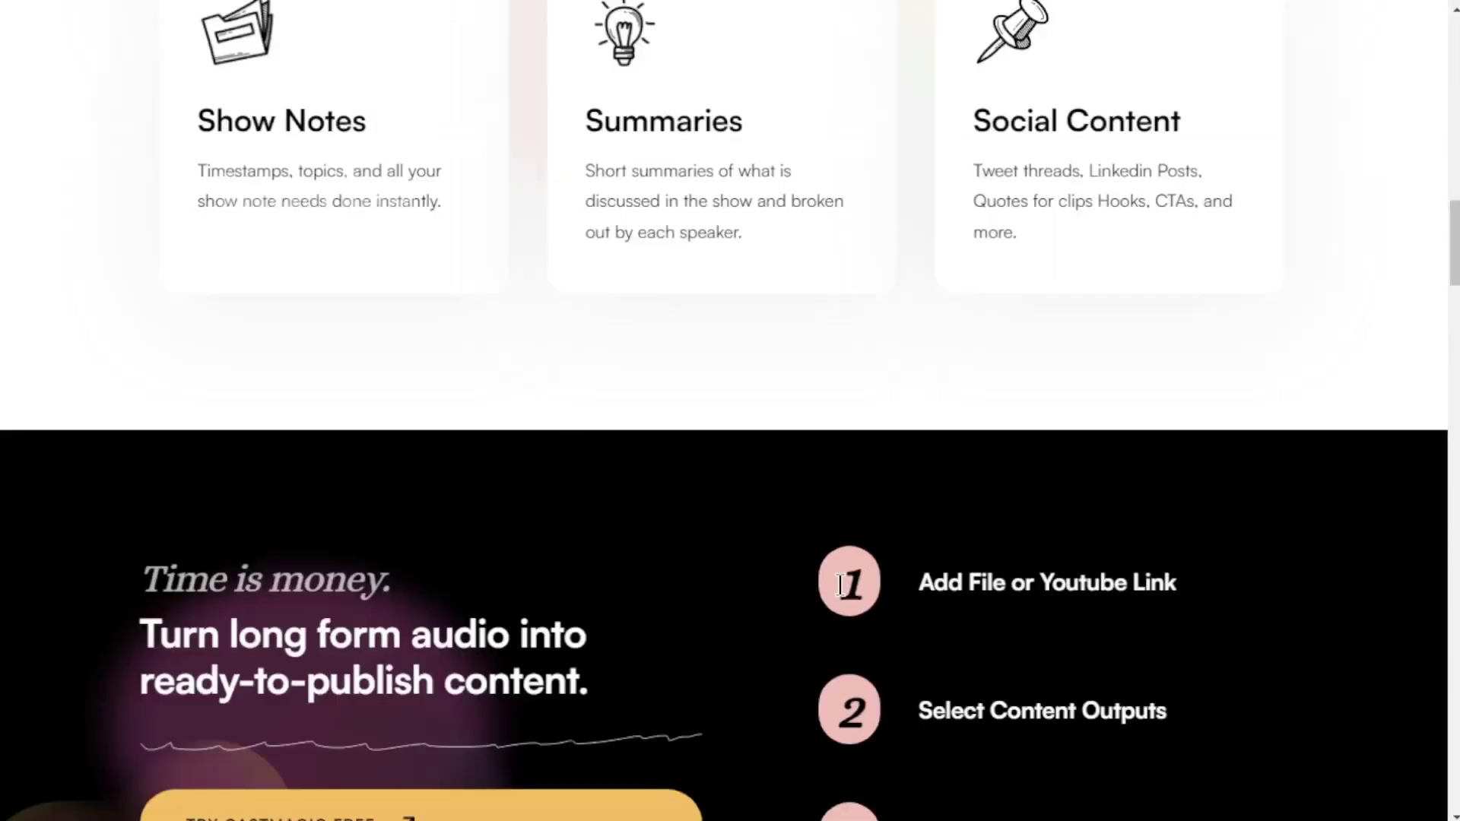
scroll(841, 586, up, 10)
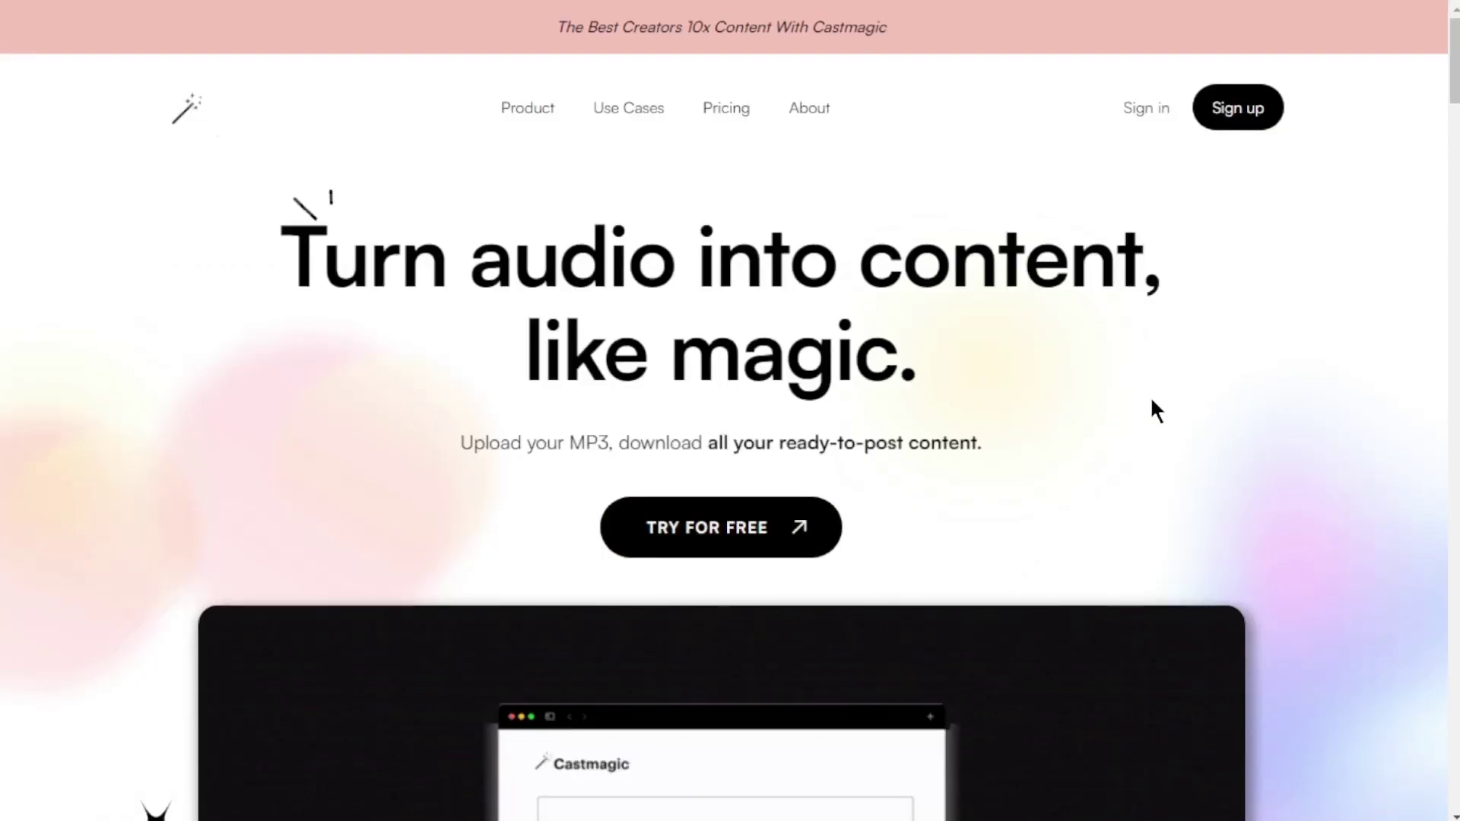
scroll(1274, 411, down, 2)
scroll(1275, 352, up, 2)
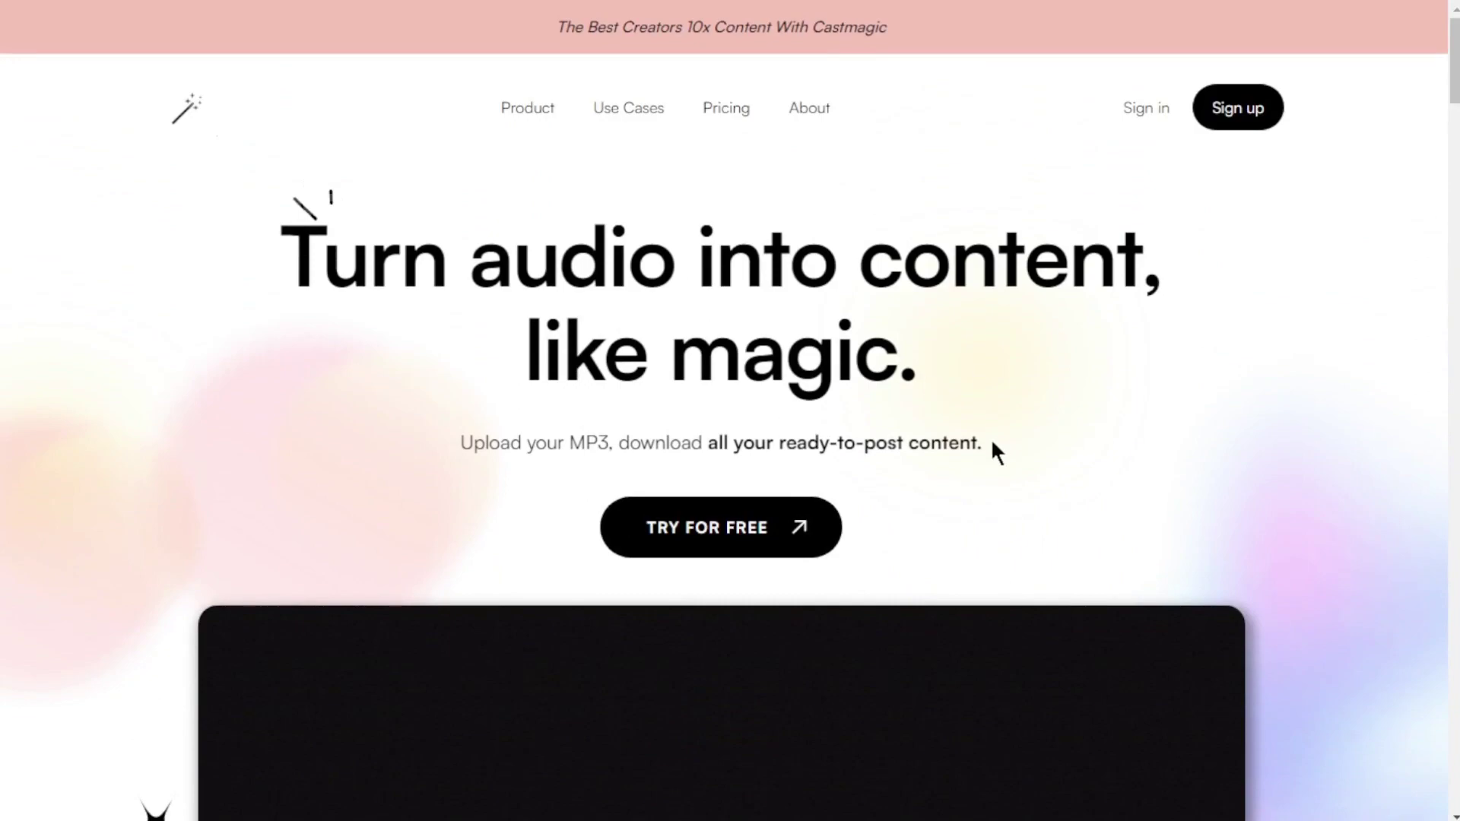
scroll(993, 441, down, 3)
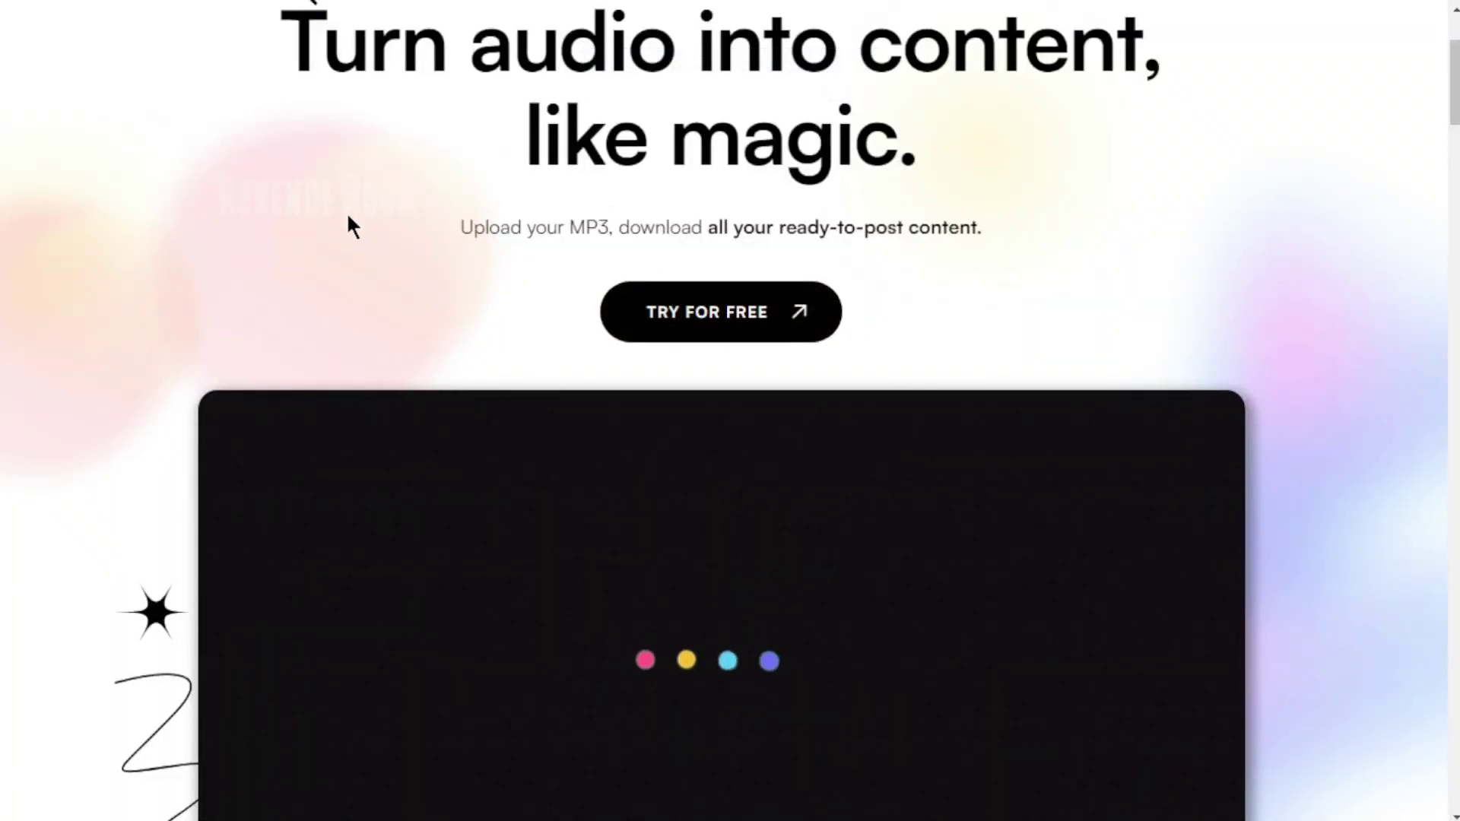
scroll(390, 296, up, 3)
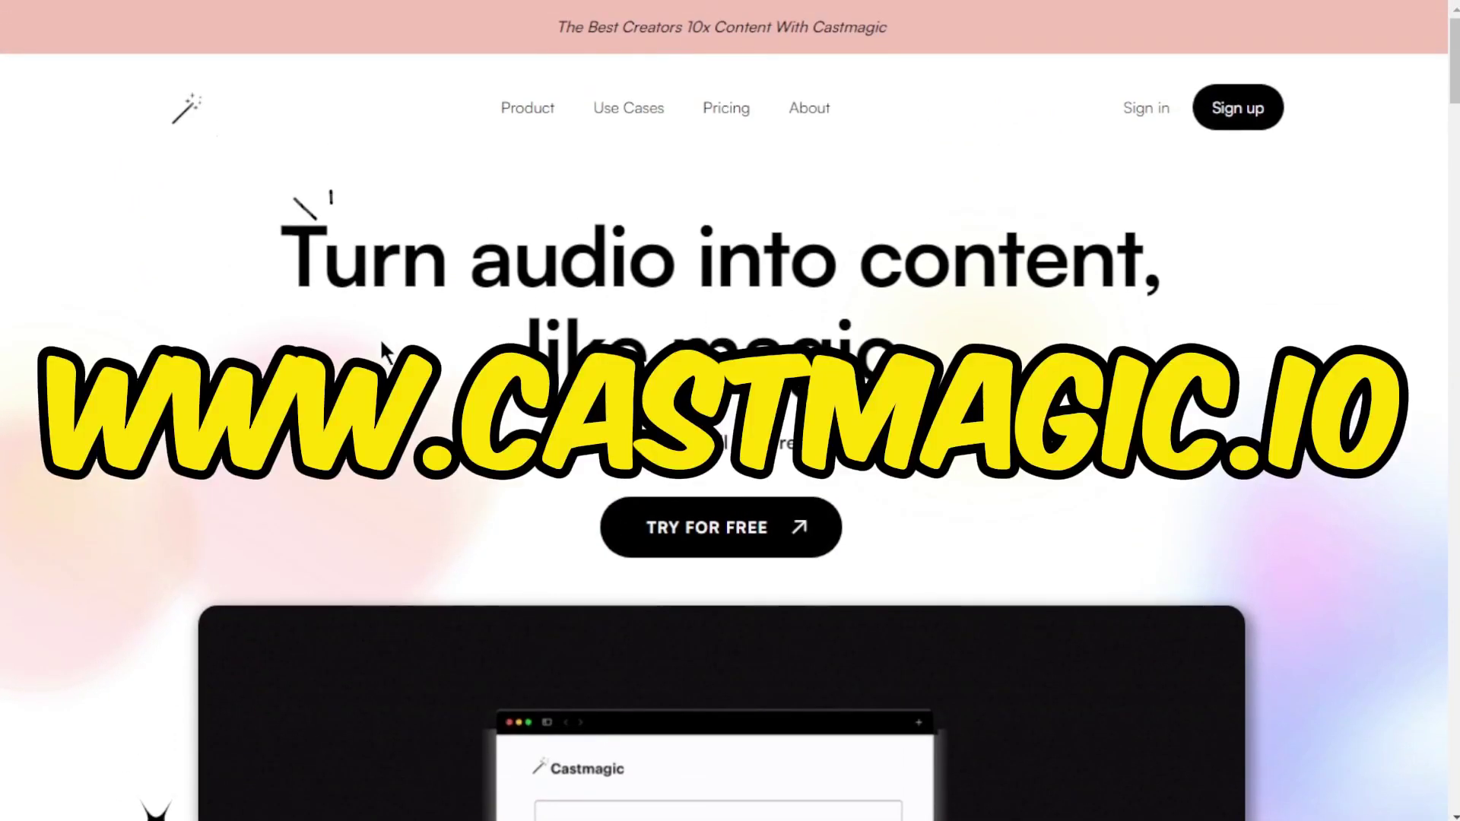
- Scroll the Castmagic page and start signing up for a new account
scroll(1316, 482, down, 5)
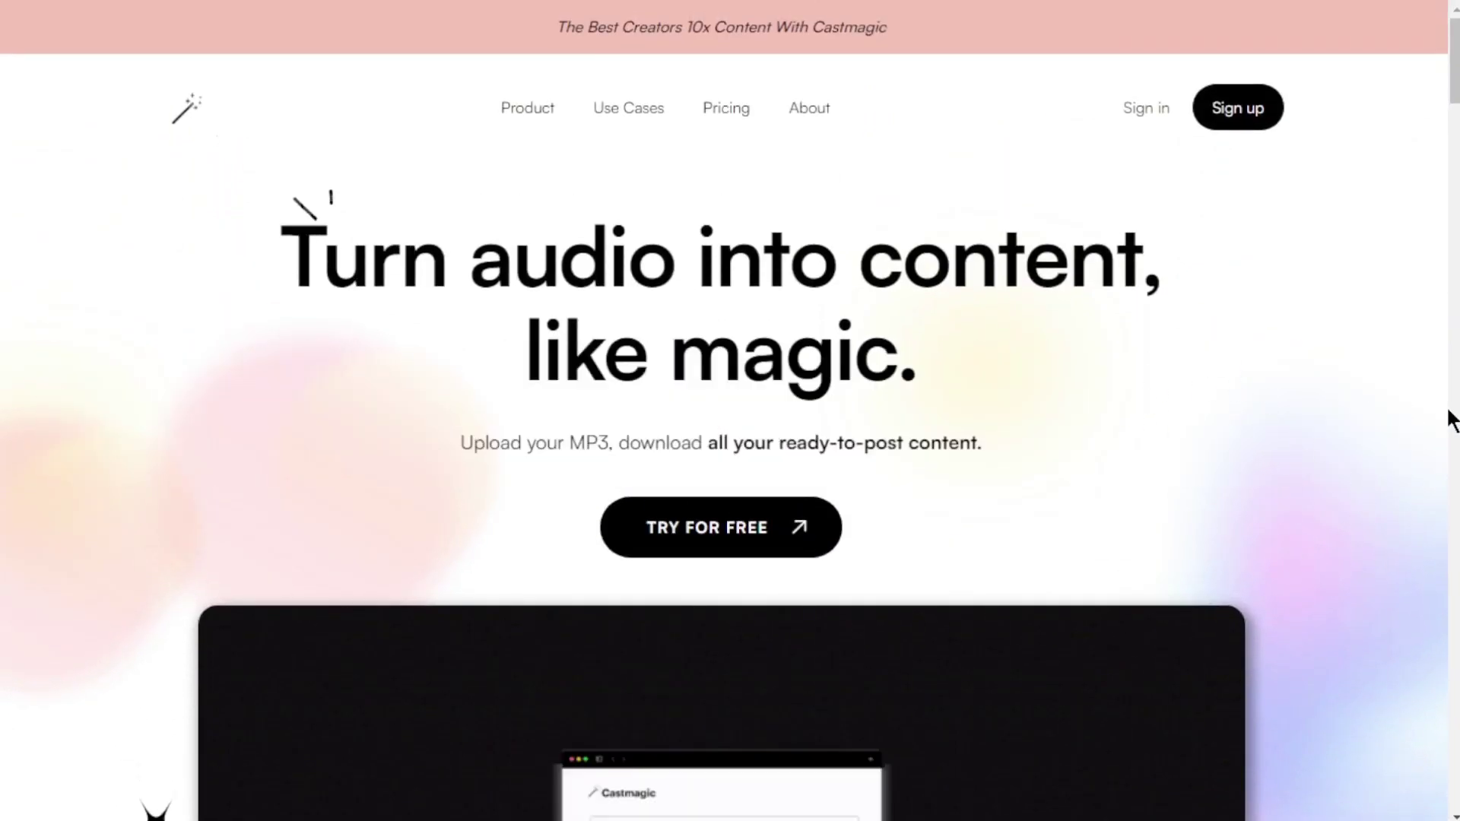
click(1240, 113)
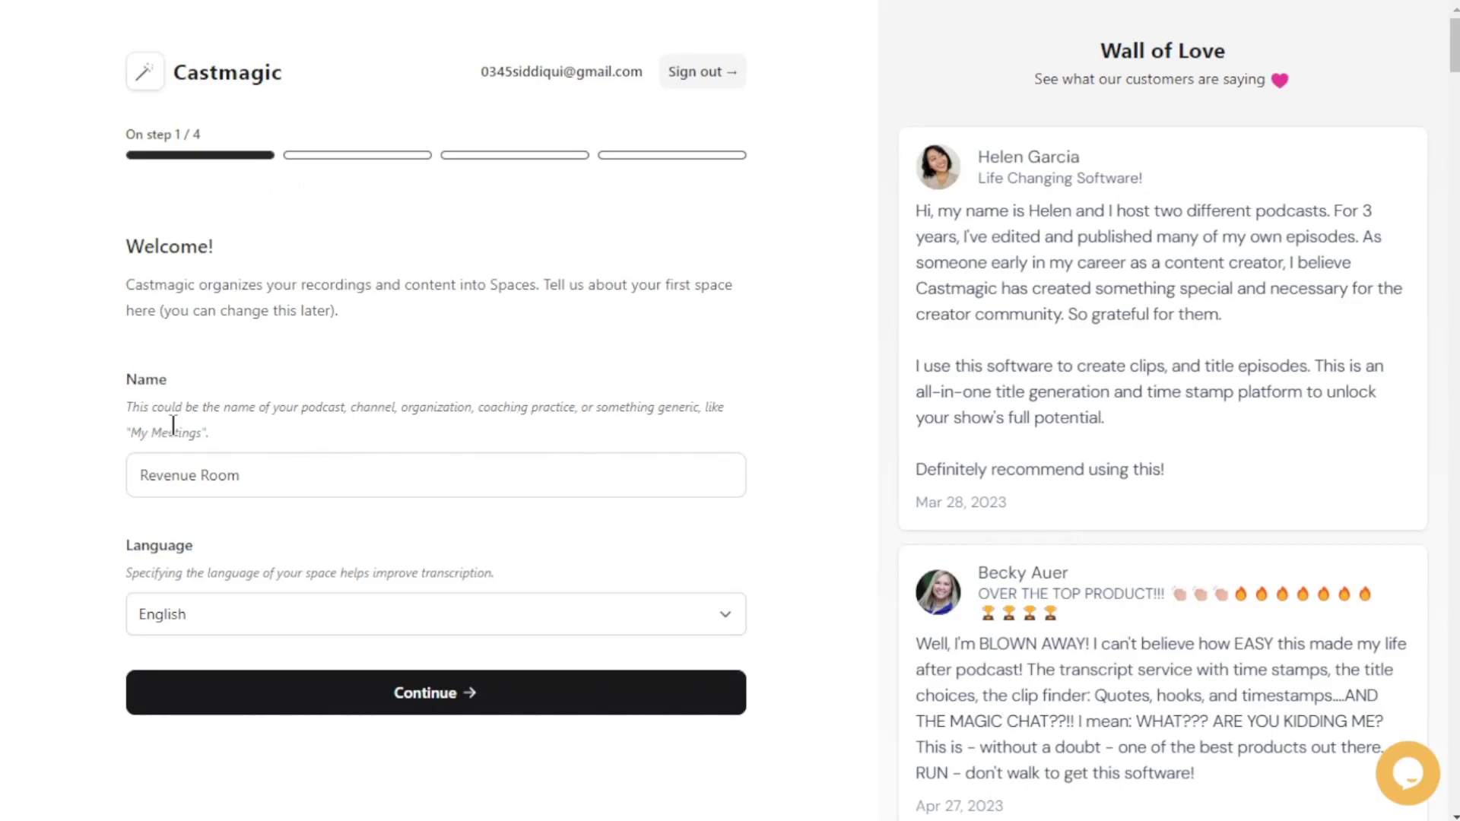
- Keep the space name 'Revenue Room' with English as its language and continue past the Welcome step
click(179, 384)
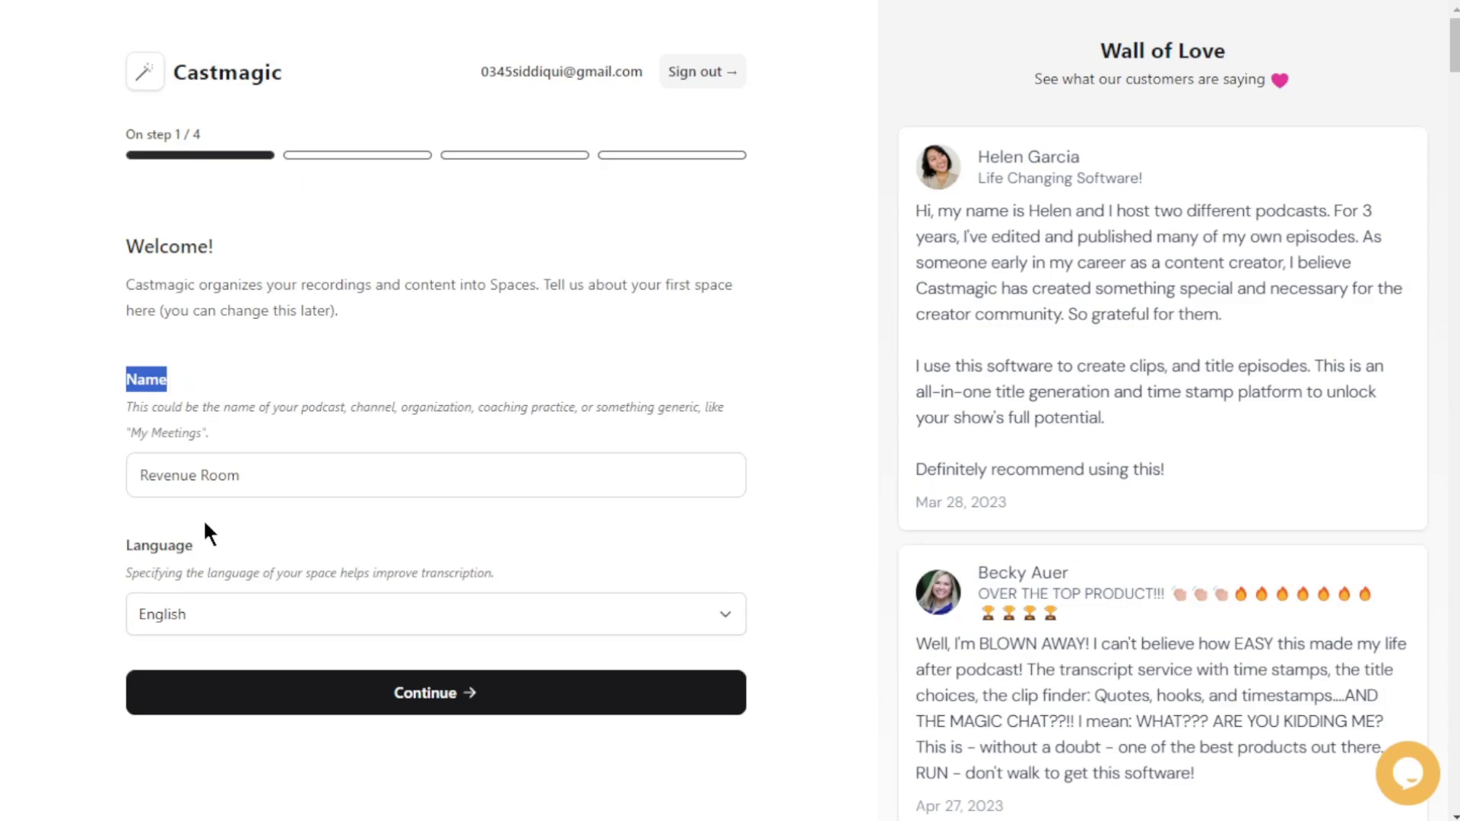
drag(128, 545, 308, 542)
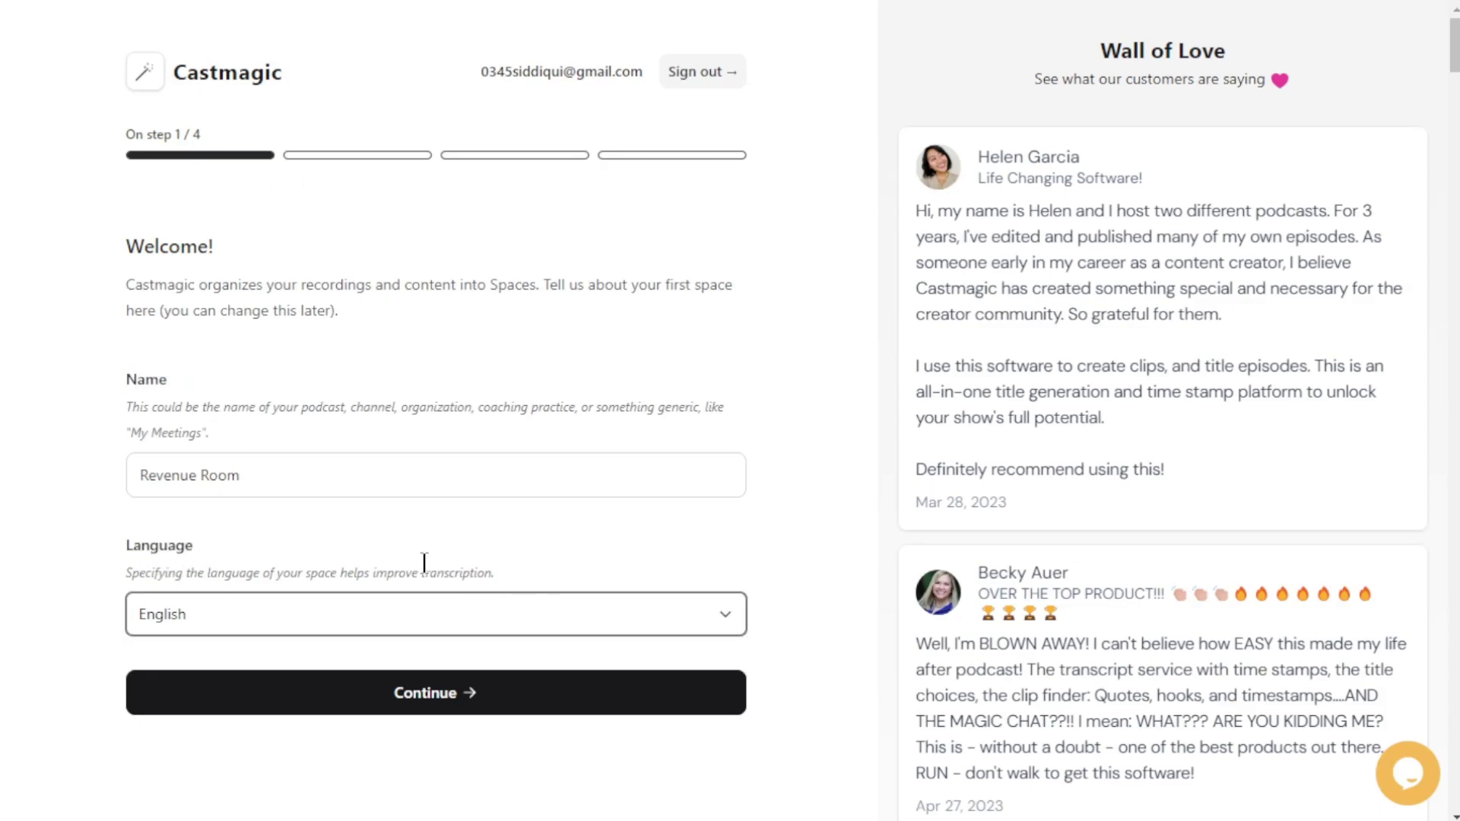
click(423, 699)
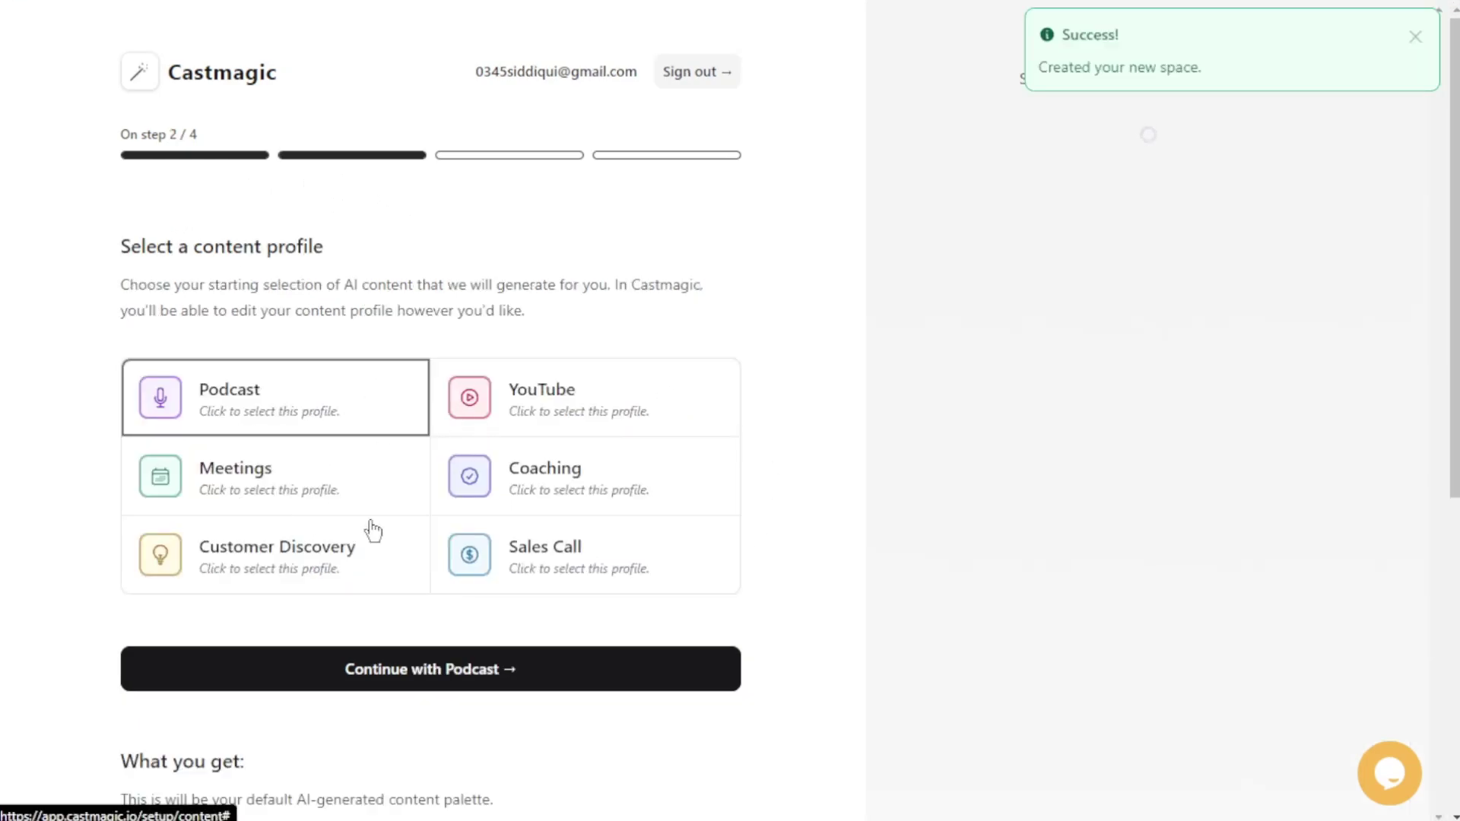
- Compare the YouTube and Meetings content profiles, then choose Coaching
scroll(368, 531, down, 3)
scroll(789, 523, up, 2)
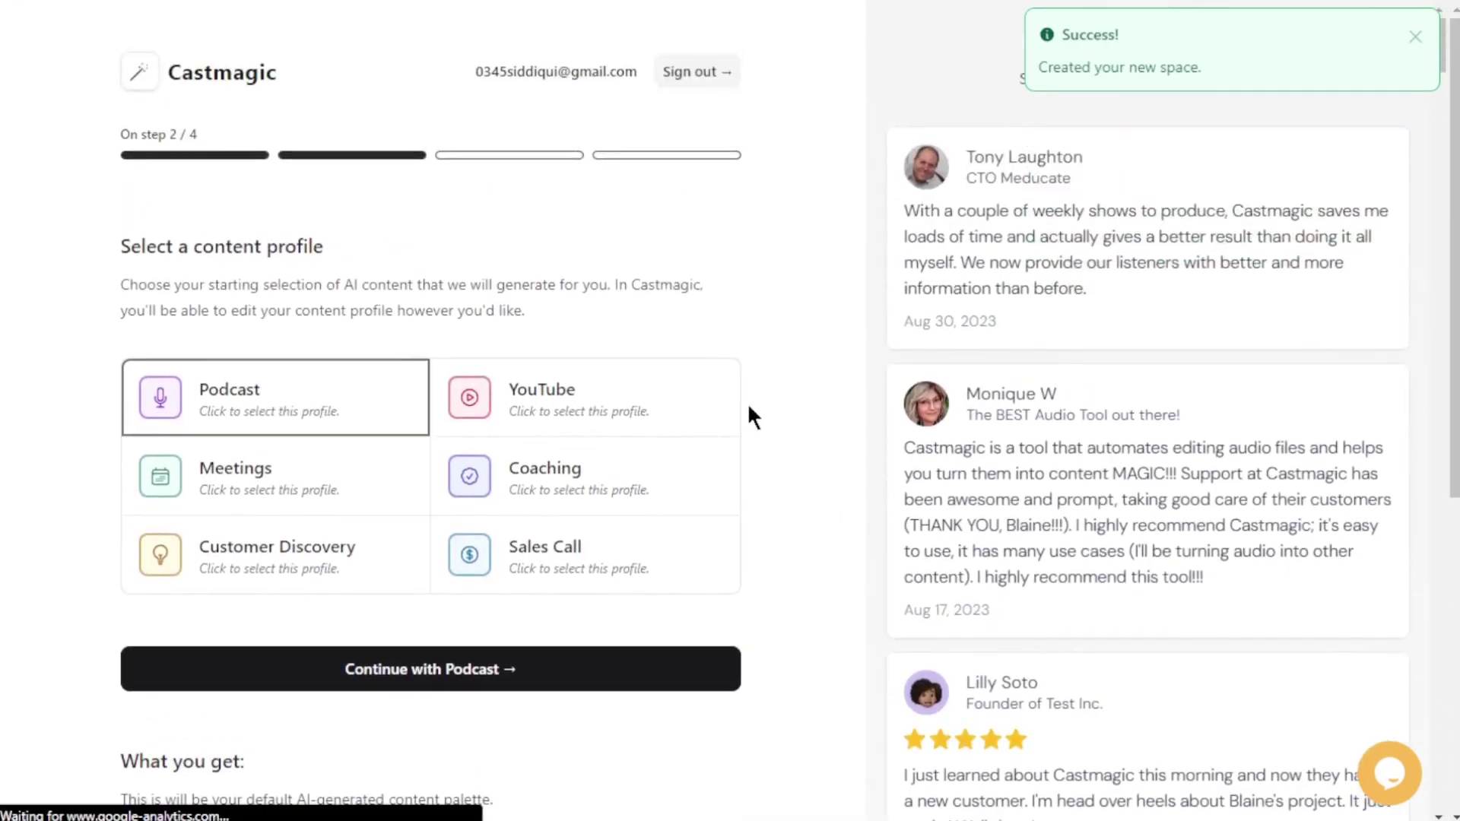
scroll(771, 446, down, 3)
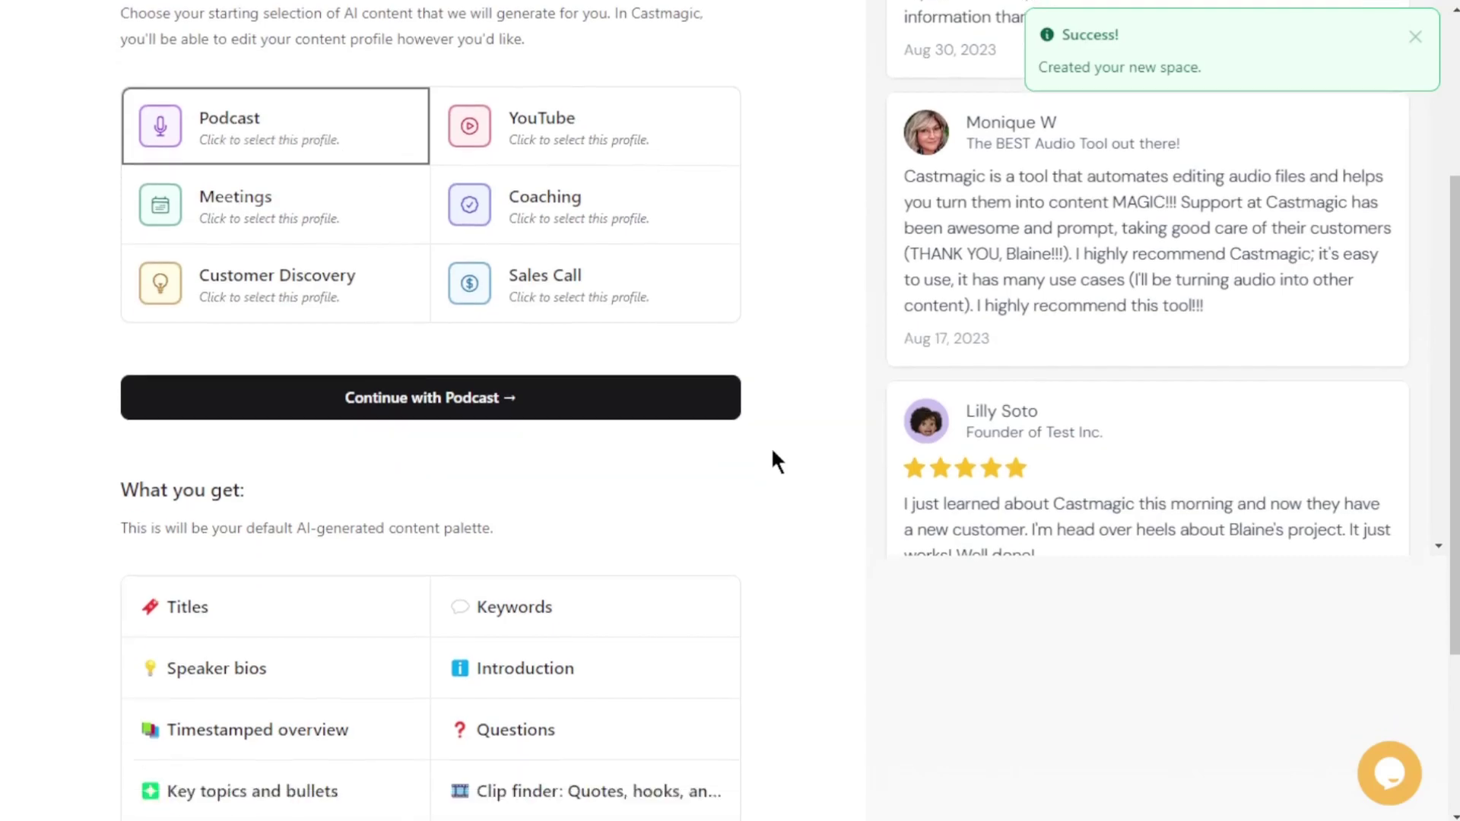
scroll(773, 447, up, 4)
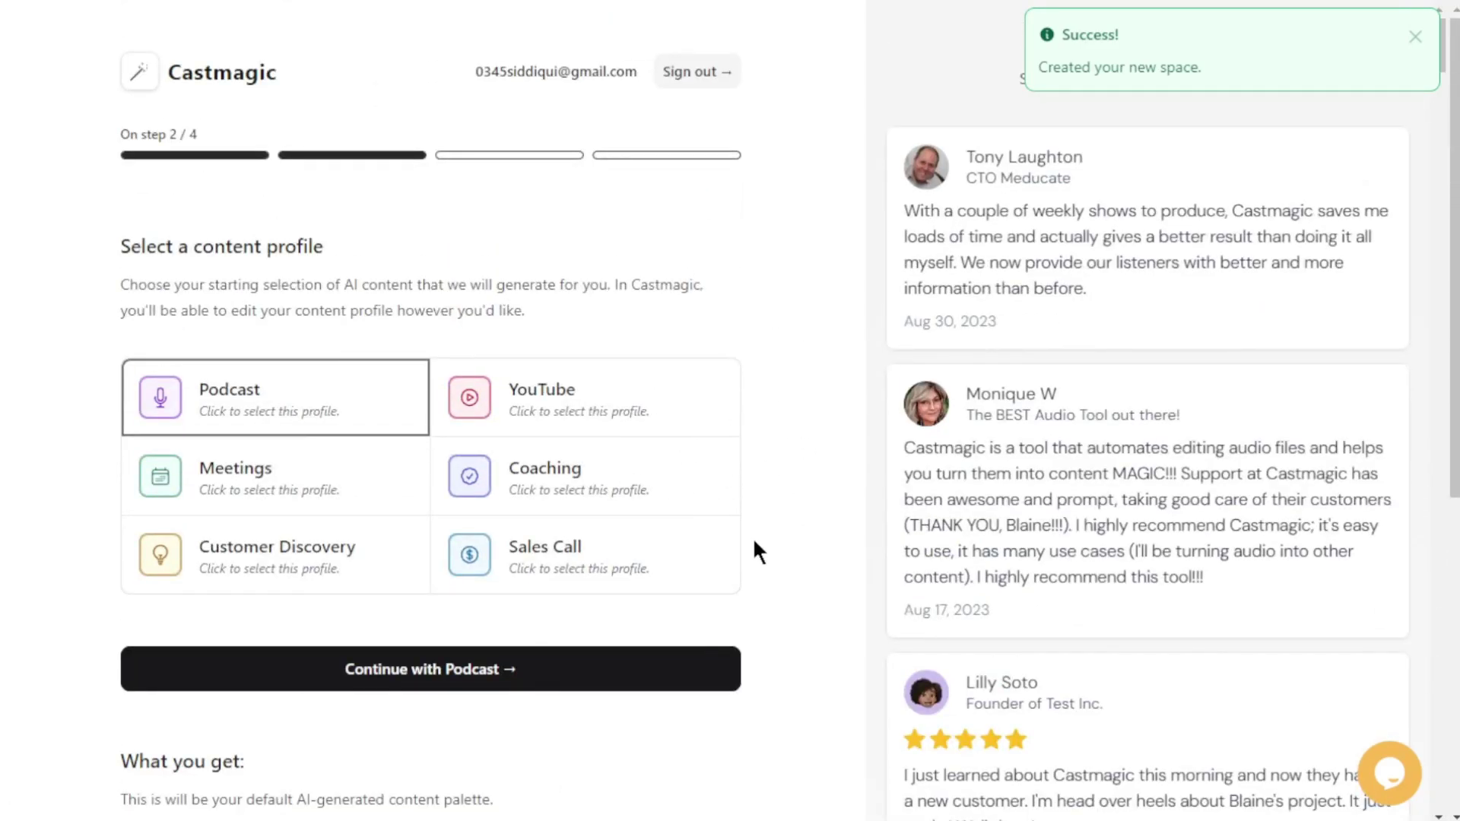
scroll(749, 526, down, 3)
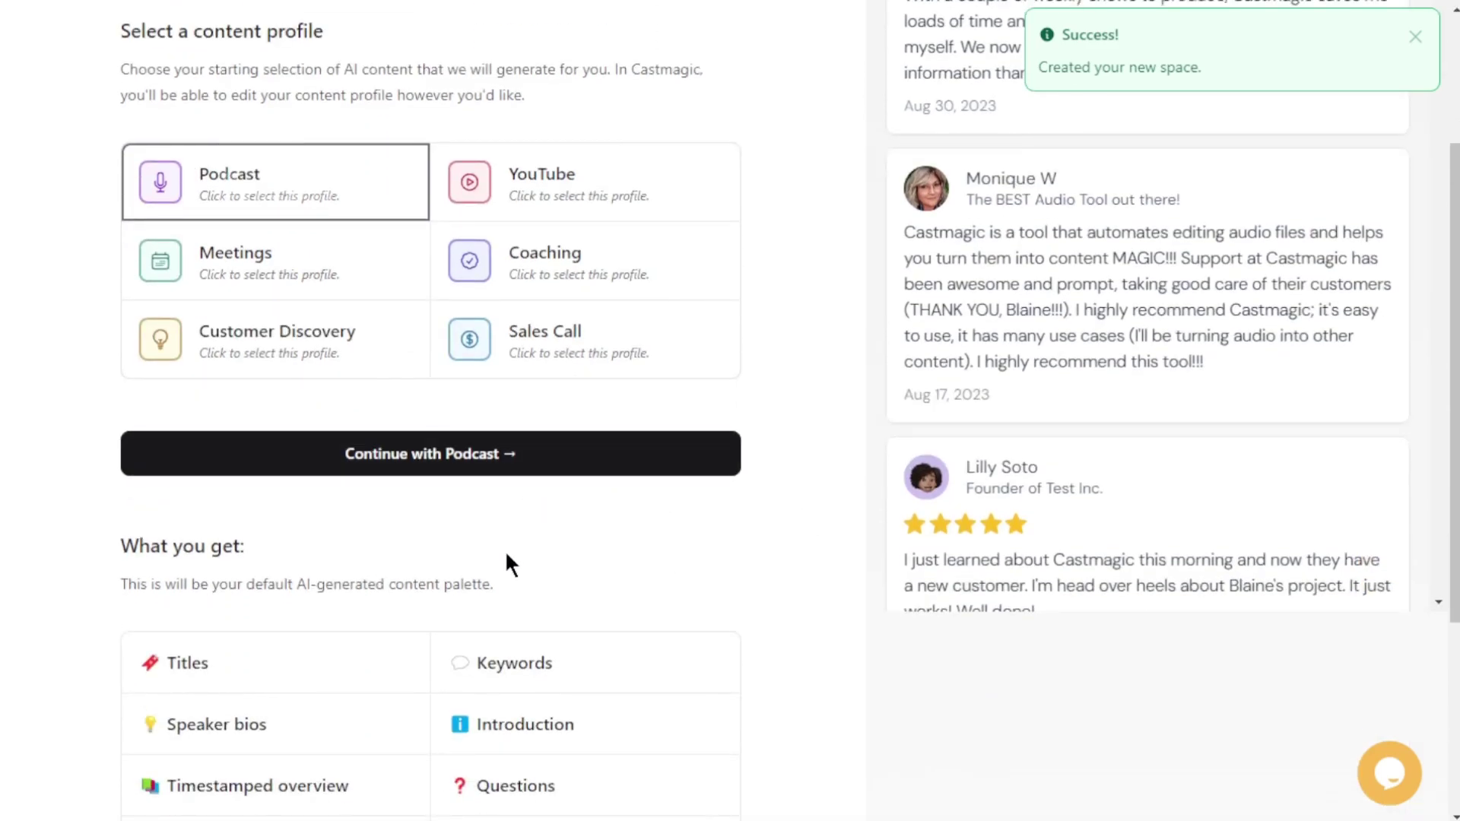
scroll(505, 549, down, 4)
scroll(447, 532, up, 4)
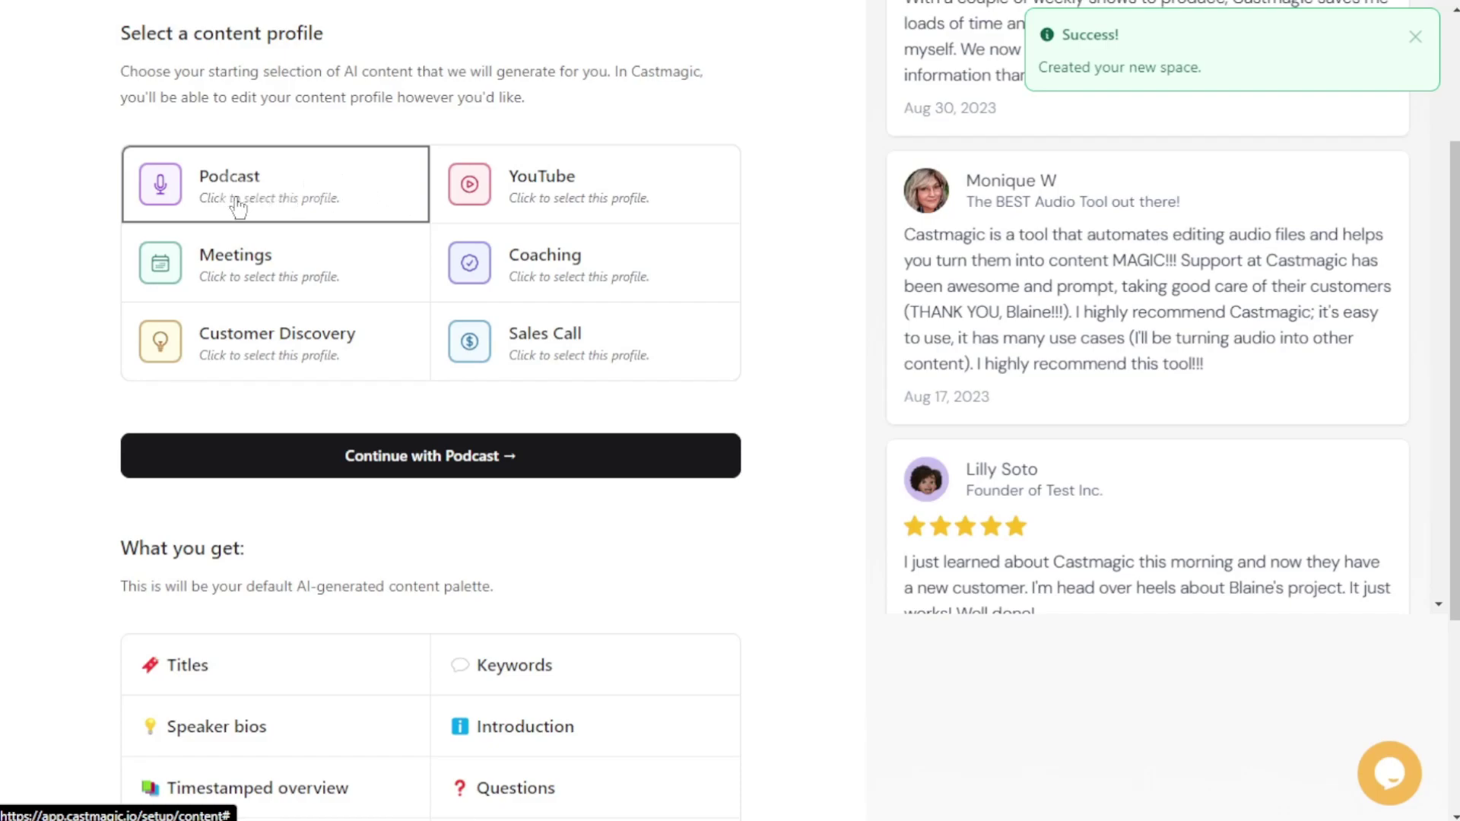
click(669, 221)
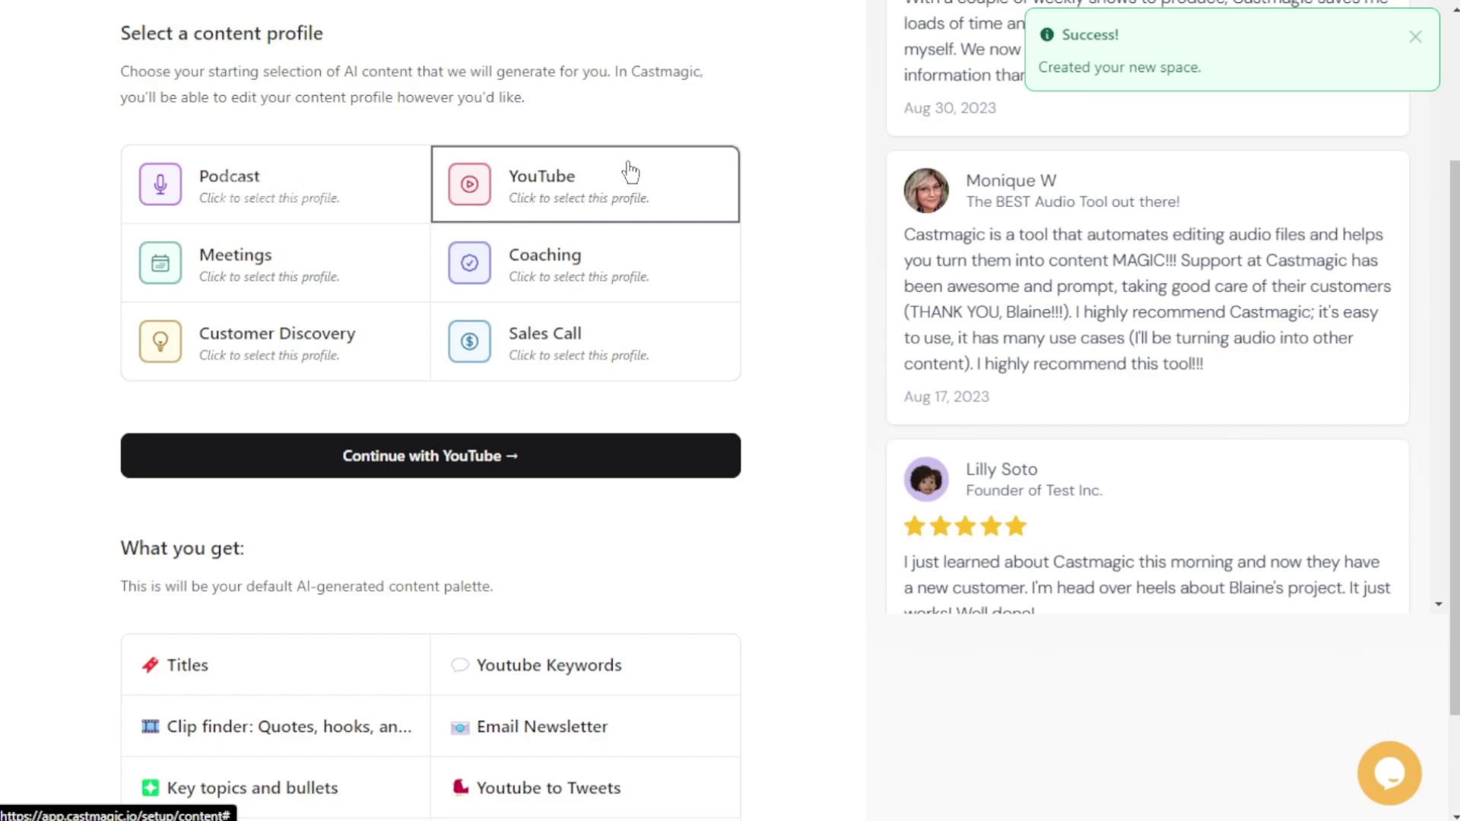
click(259, 283)
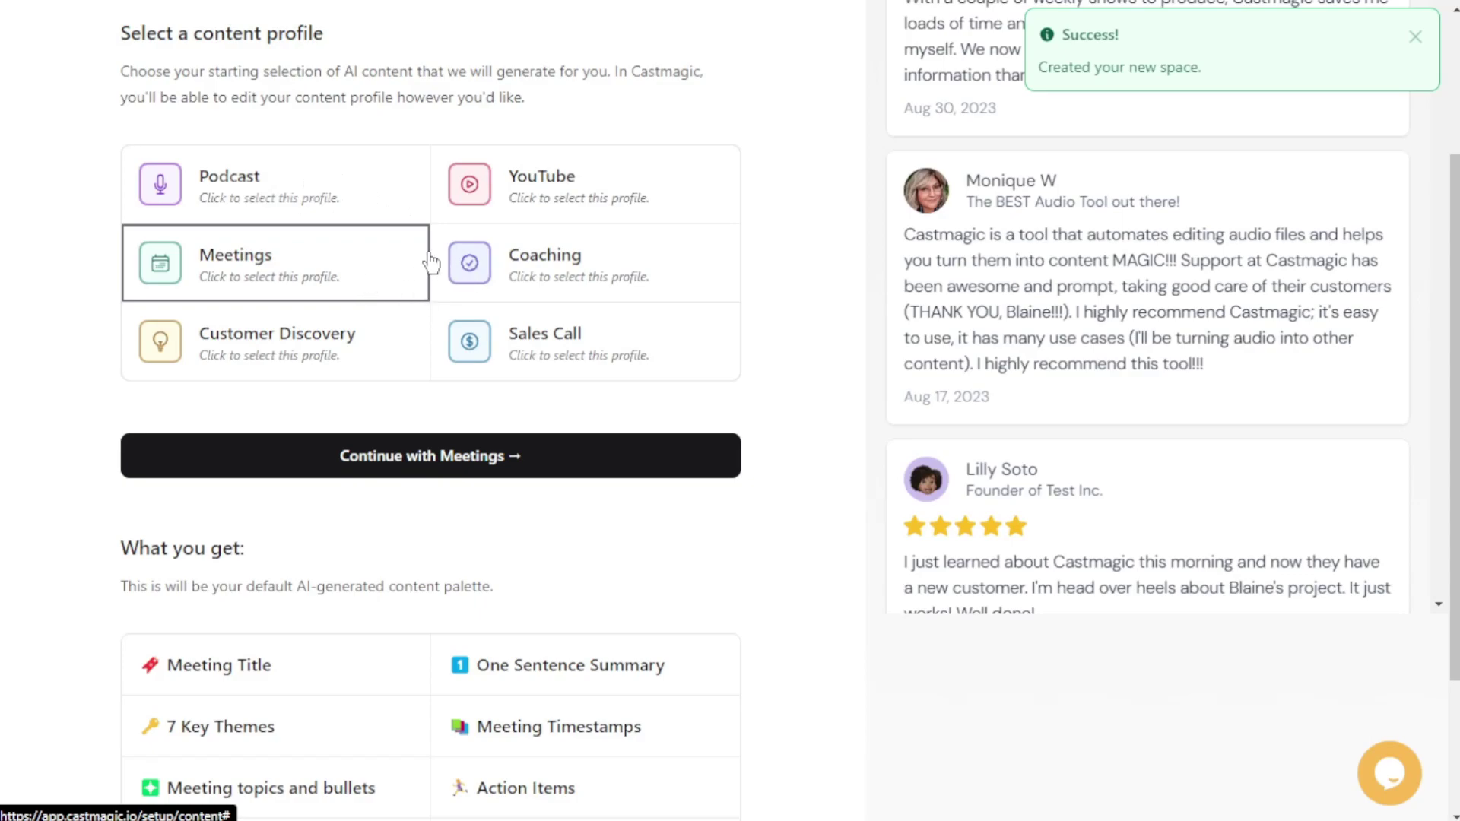
click(574, 271)
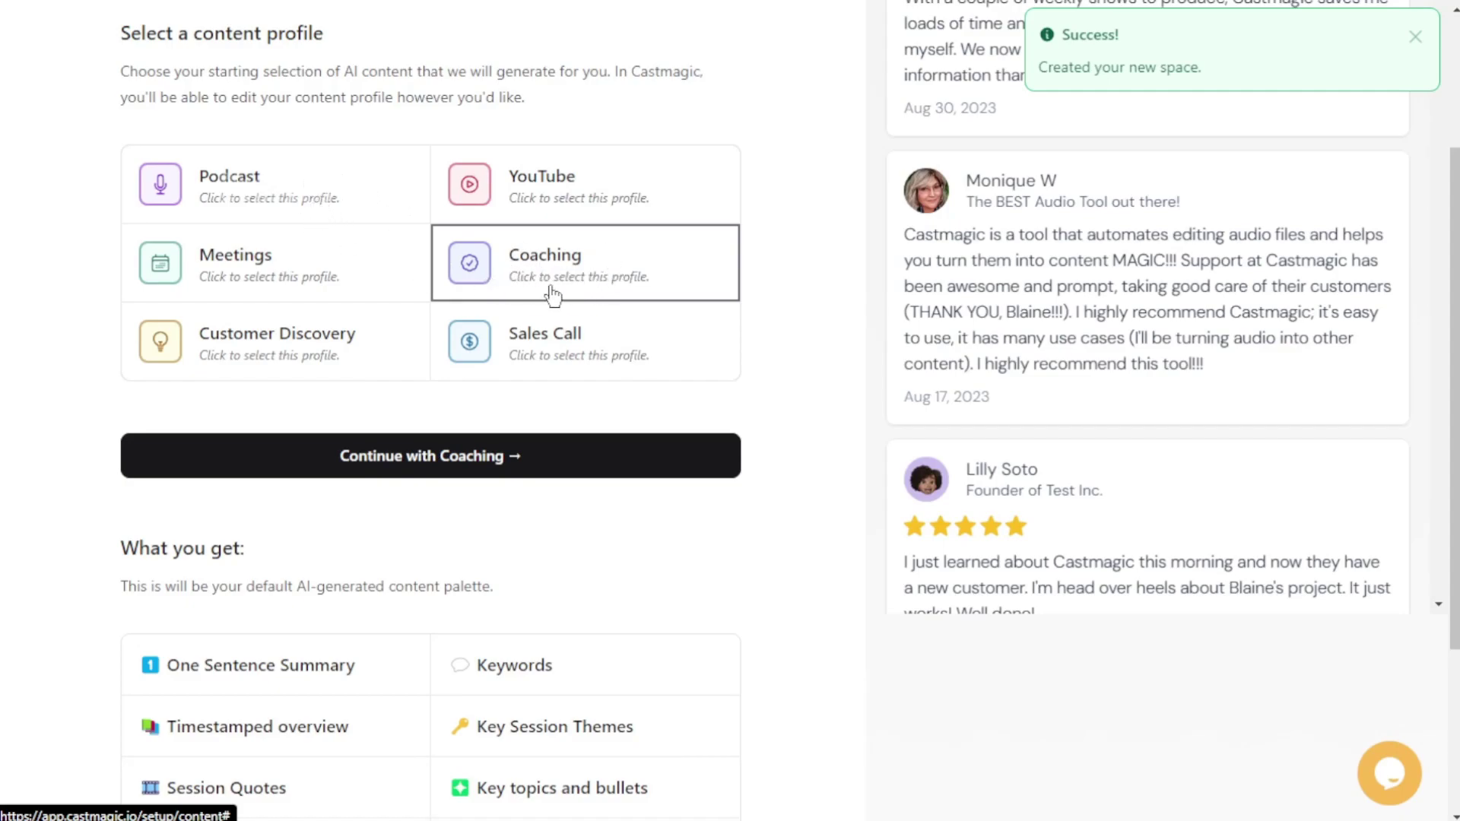
- Switch the content profile back to Podcast
scroll(375, 572, down, 1)
scroll(374, 572, down, 1)
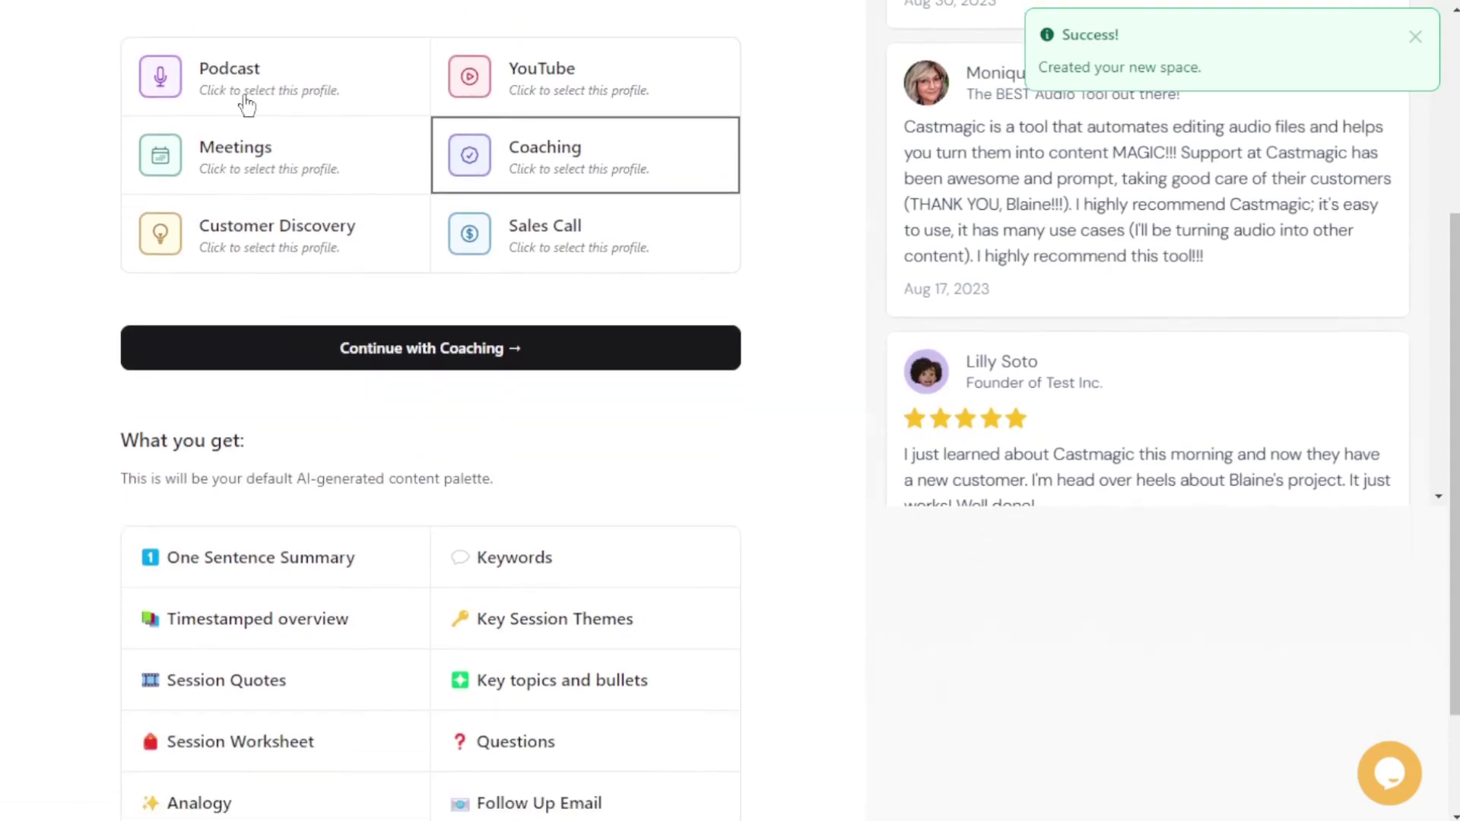
click(244, 101)
scroll(564, 534, down, 1)
scroll(564, 535, down, 1)
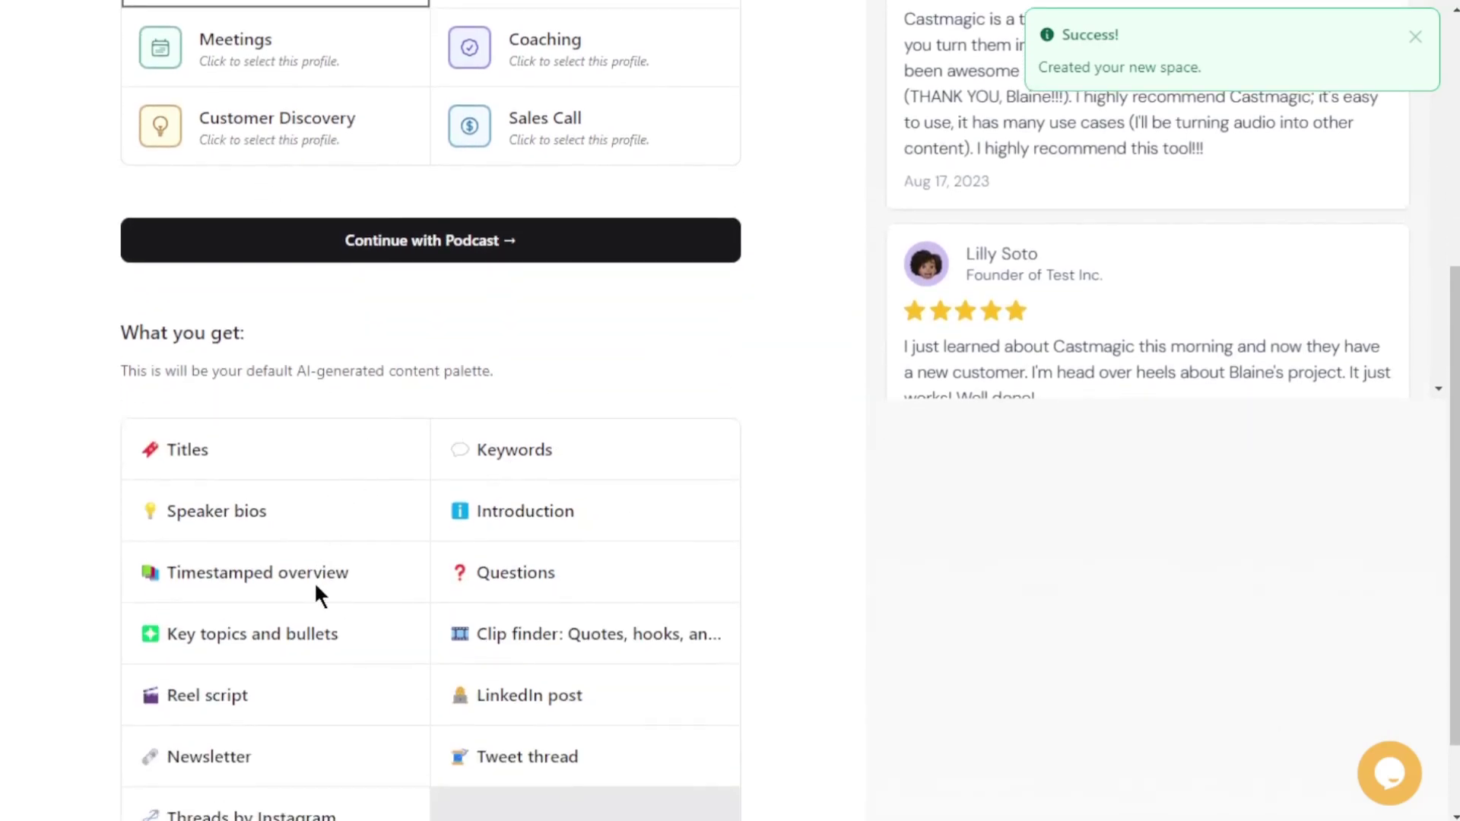
scroll(562, 506, up, 3)
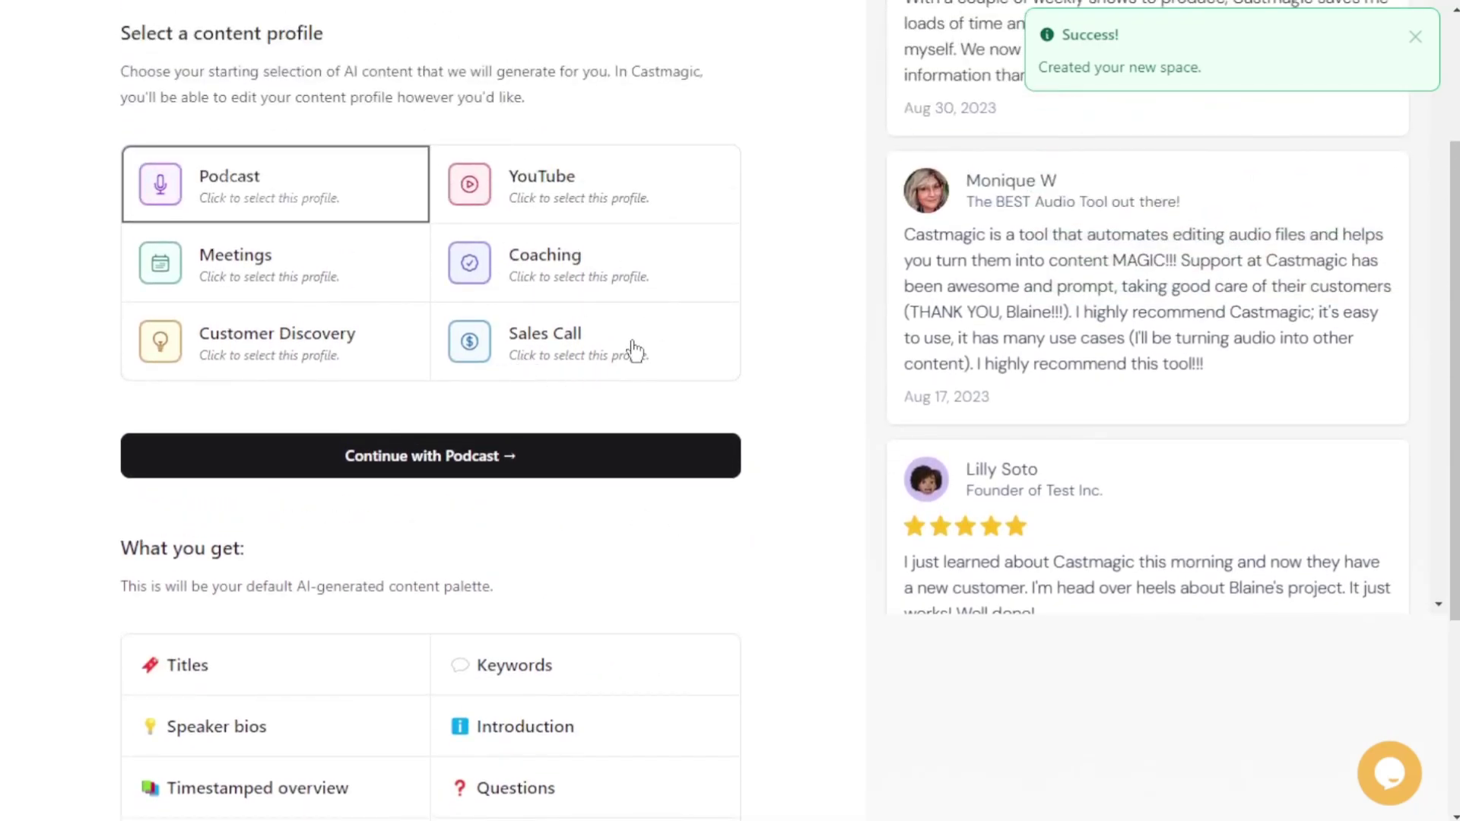
scroll(661, 456, down, 3)
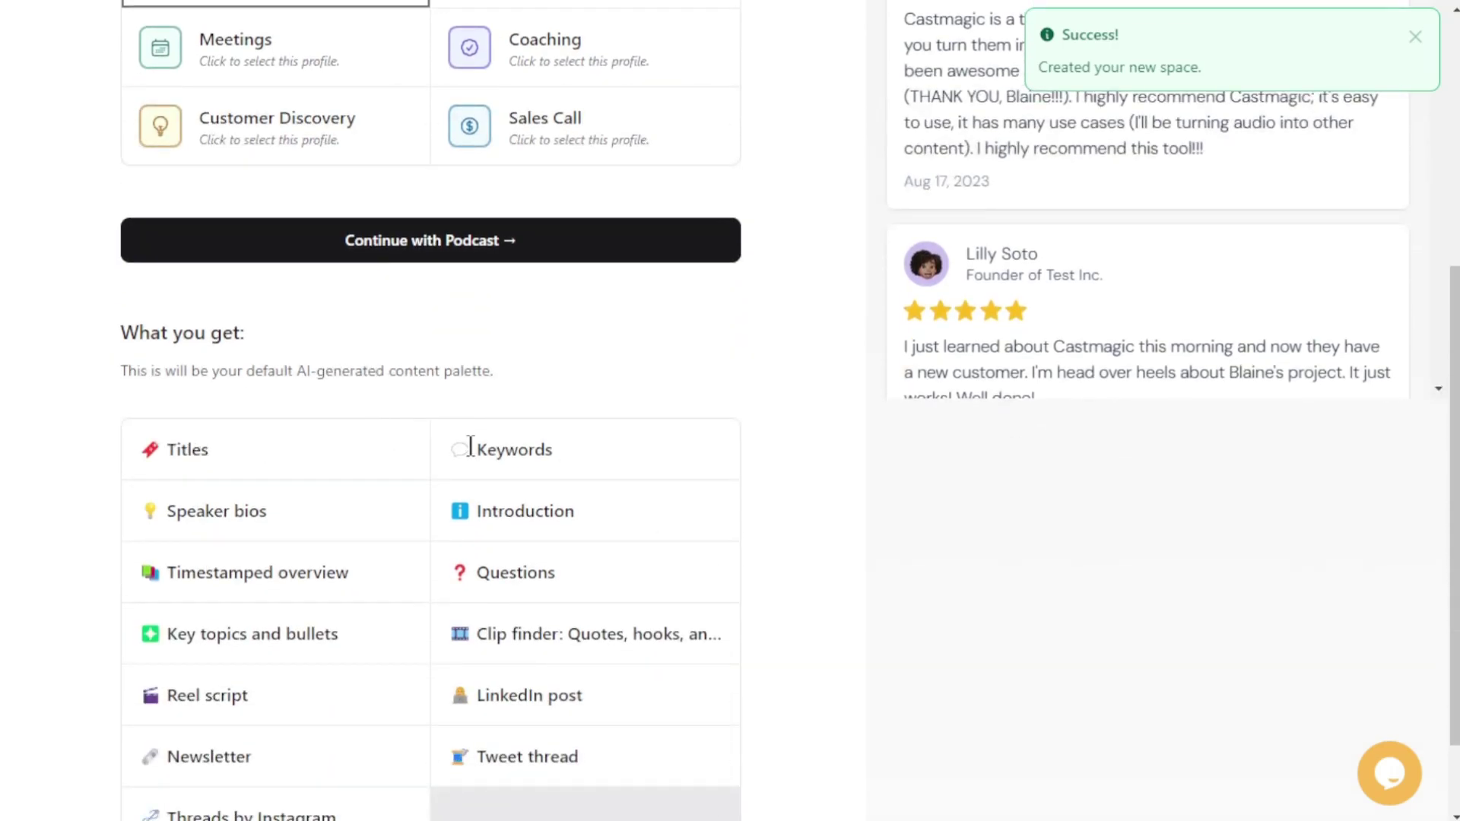
- Point out Keywords, Speaker bios, Introduction and Timestamped overview in the Podcast content palette
drag(481, 449, 568, 450)
click(575, 461)
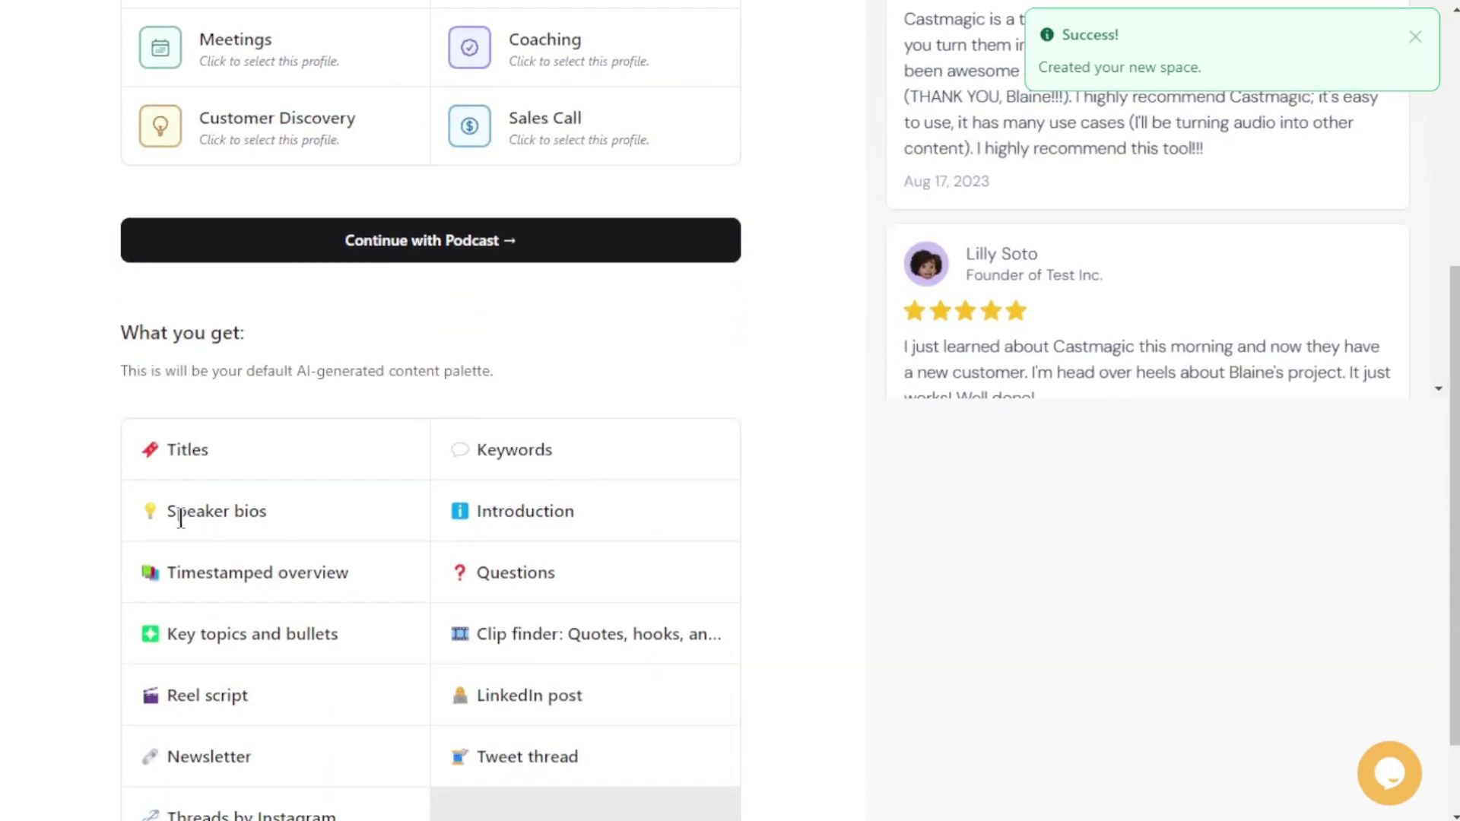
drag(162, 517, 293, 525)
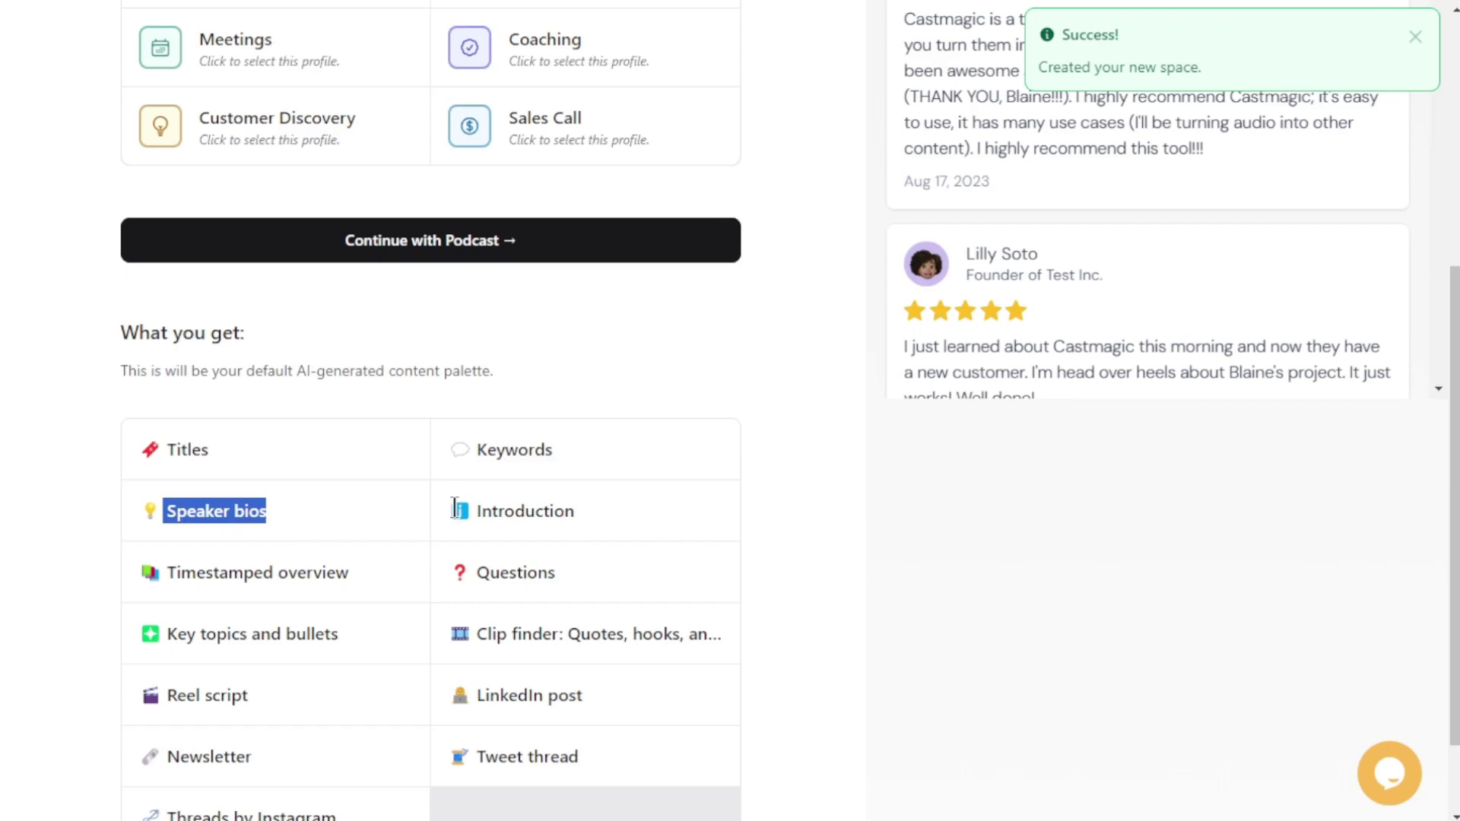
drag(473, 511, 606, 535)
drag(163, 572, 442, 571)
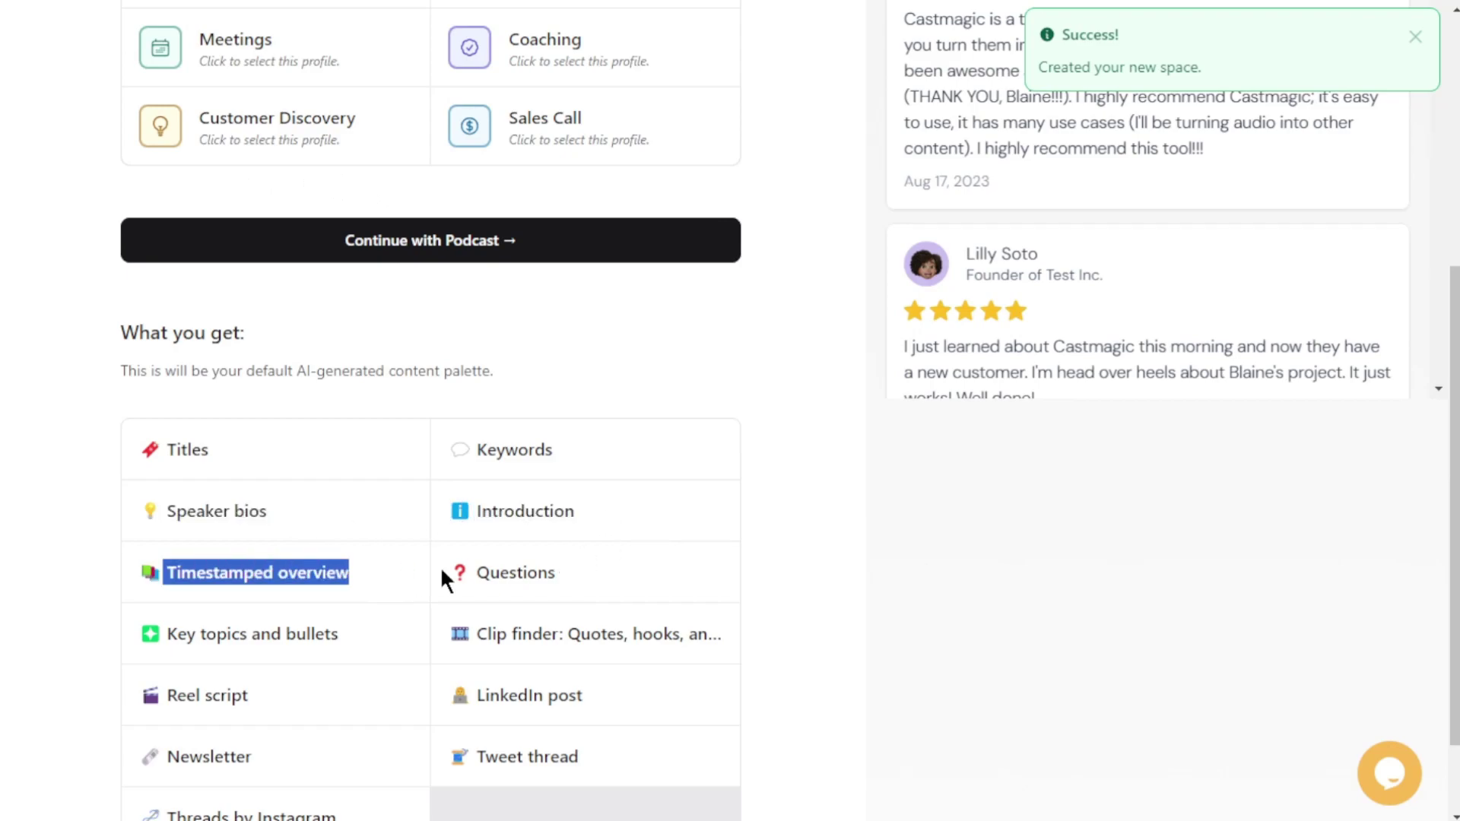
click(791, 565)
scroll(874, 418, up, 4)
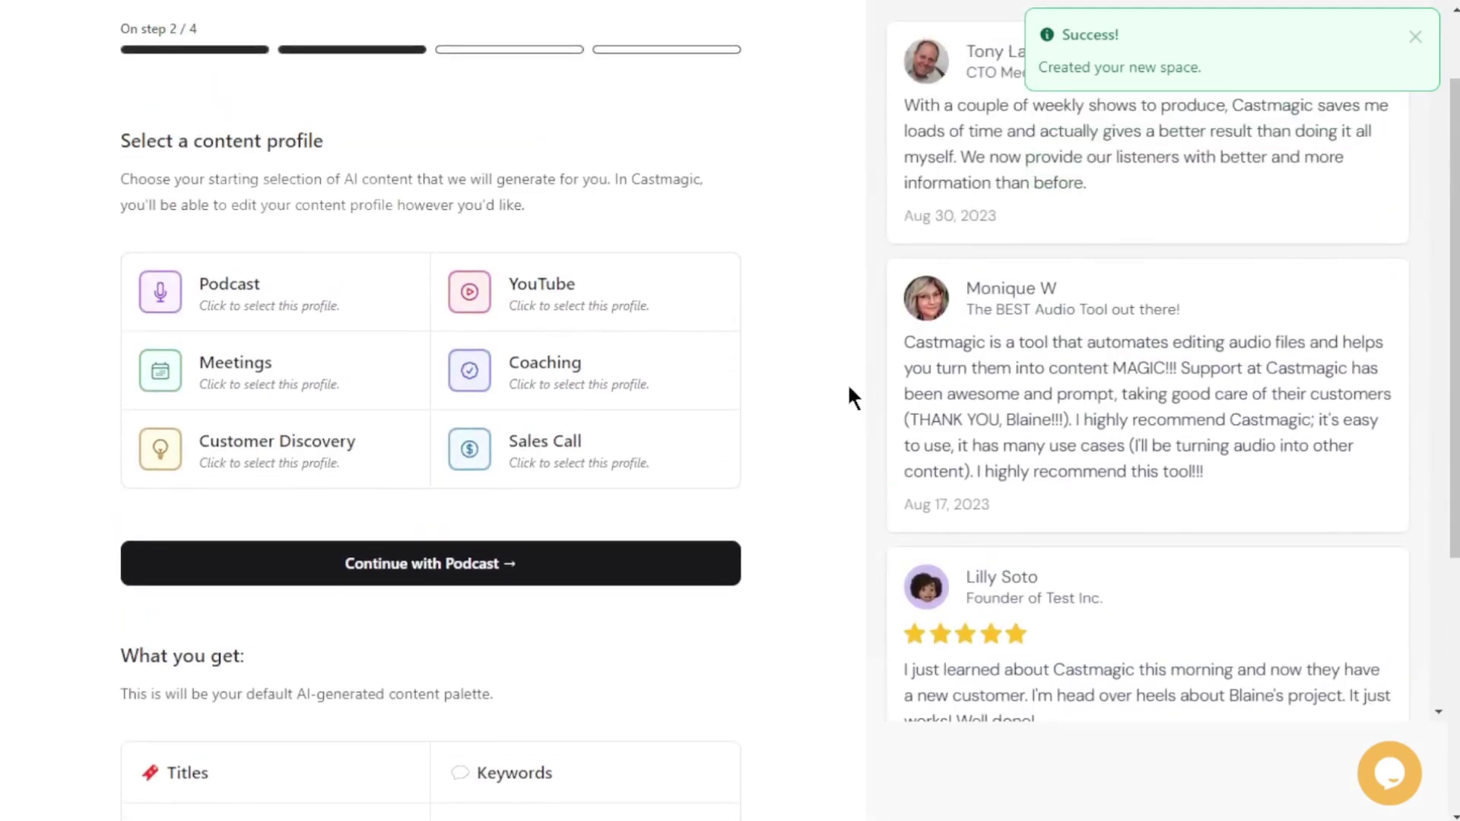
- Continue with the Podcast profile and switch the upload step to YouTube import
click(437, 582)
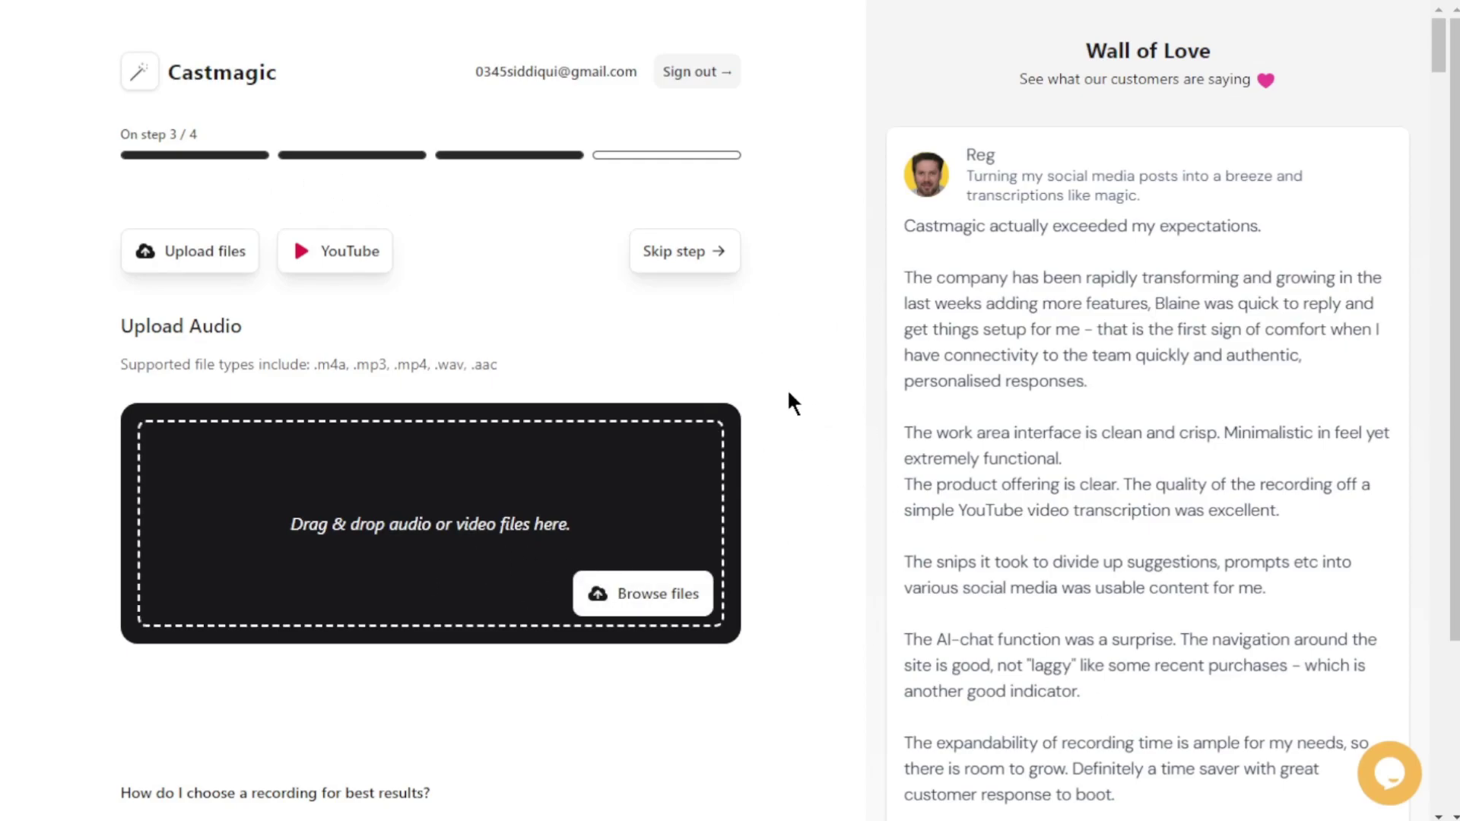
click(325, 253)
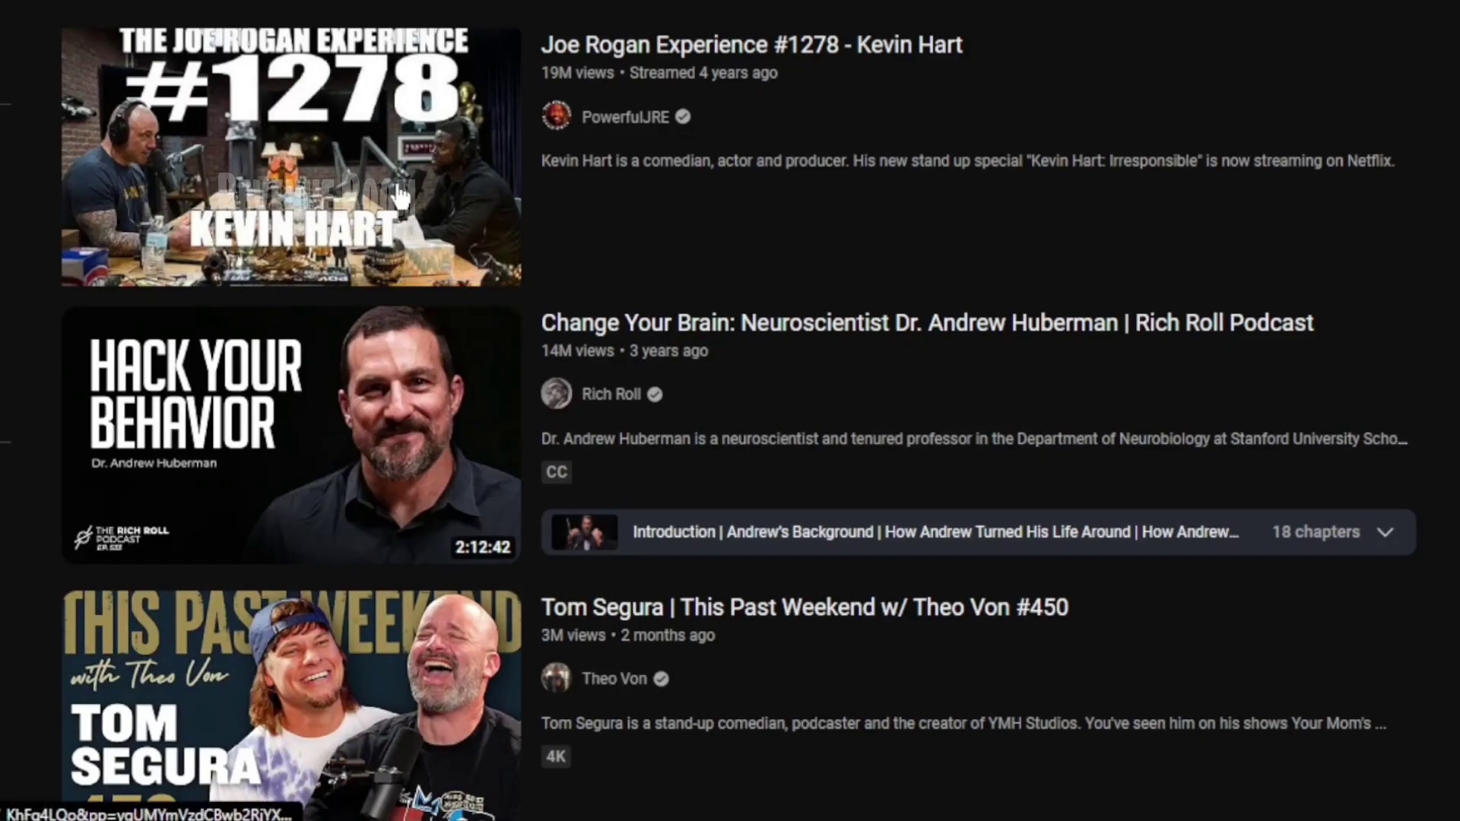
- Scroll through YouTube's podcast results, past videos like 'How To Invest For Beginners (Full Guide)'
scroll(398, 188, down, 5)
scroll(407, 283, up, 5)
scroll(287, 139, down, 15)
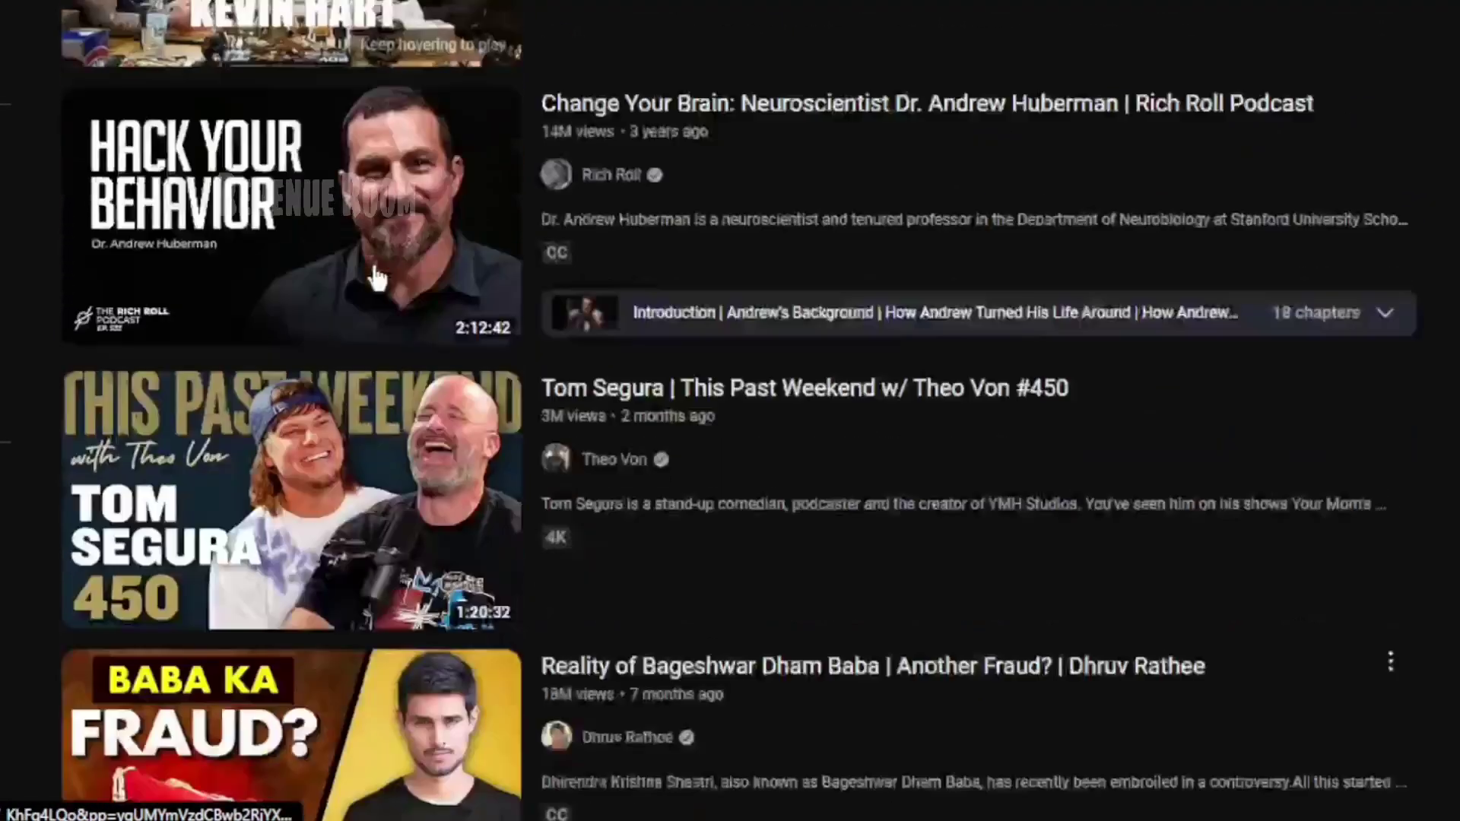
scroll(362, 274, down, 3)
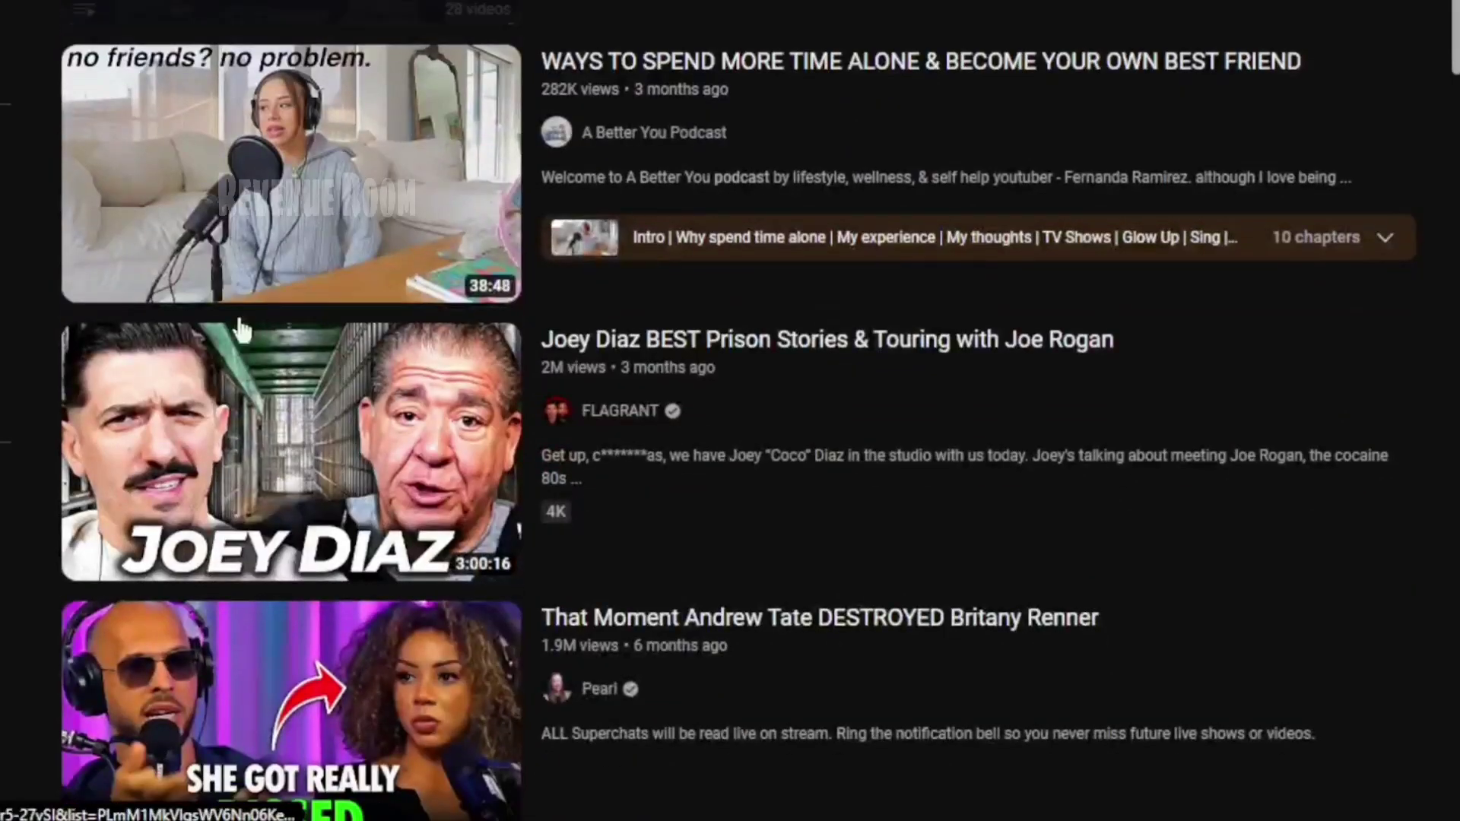
scroll(263, 458, down, 5)
scroll(263, 458, down, 11)
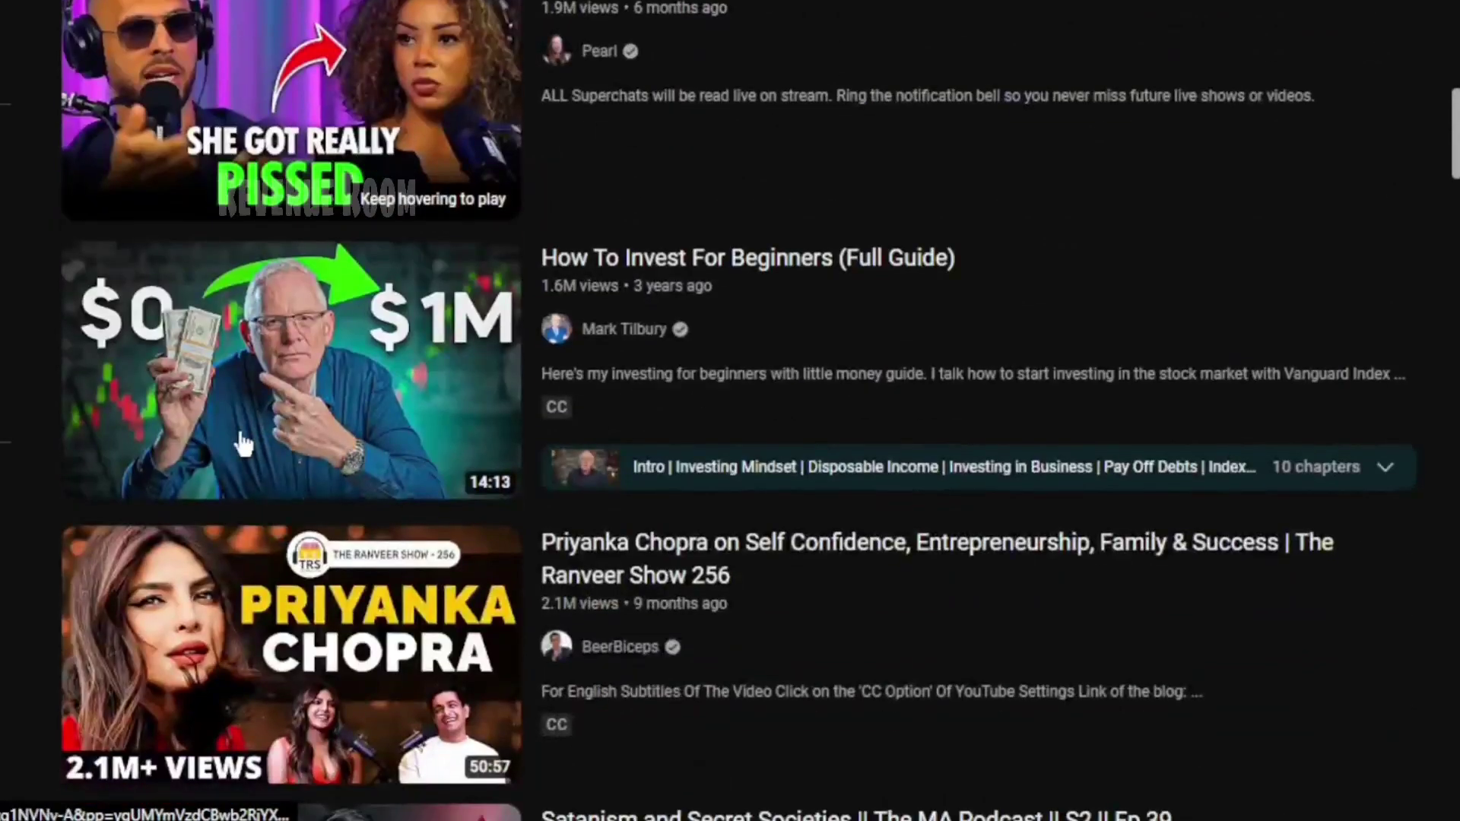
scroll(348, 475, down, 8)
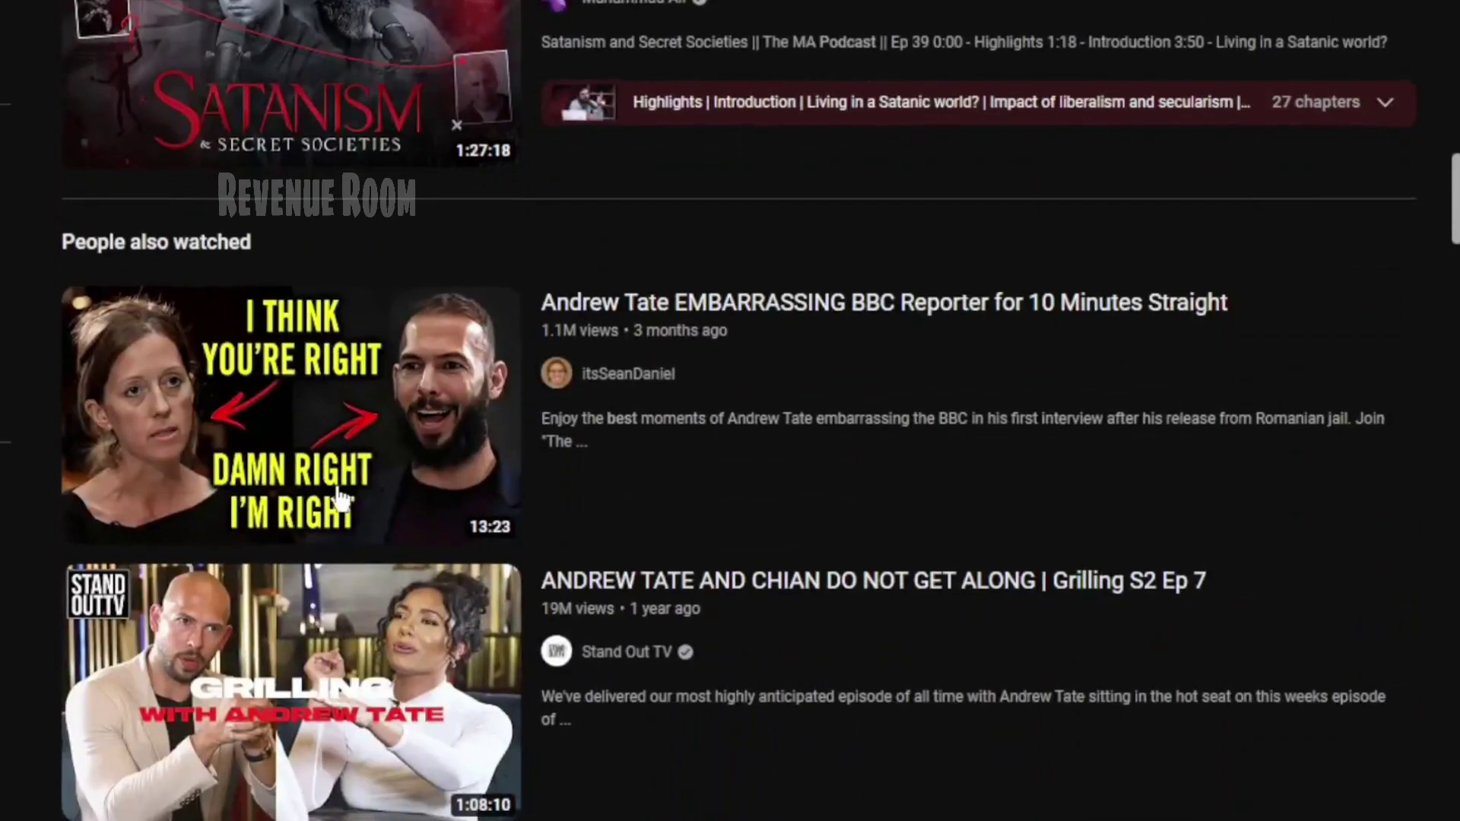
scroll(348, 564, down, 15)
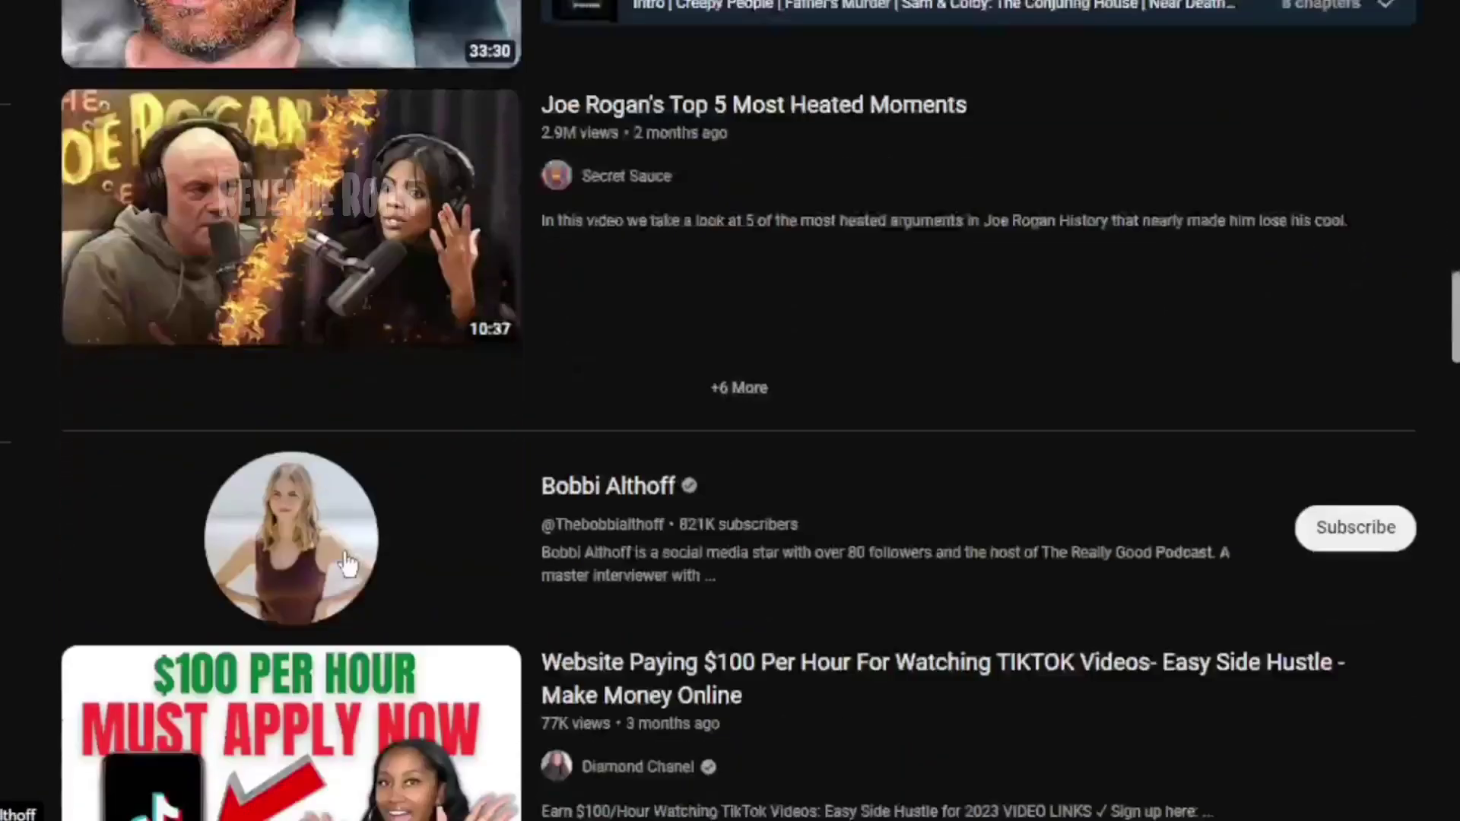
scroll(729, 692, down, 5)
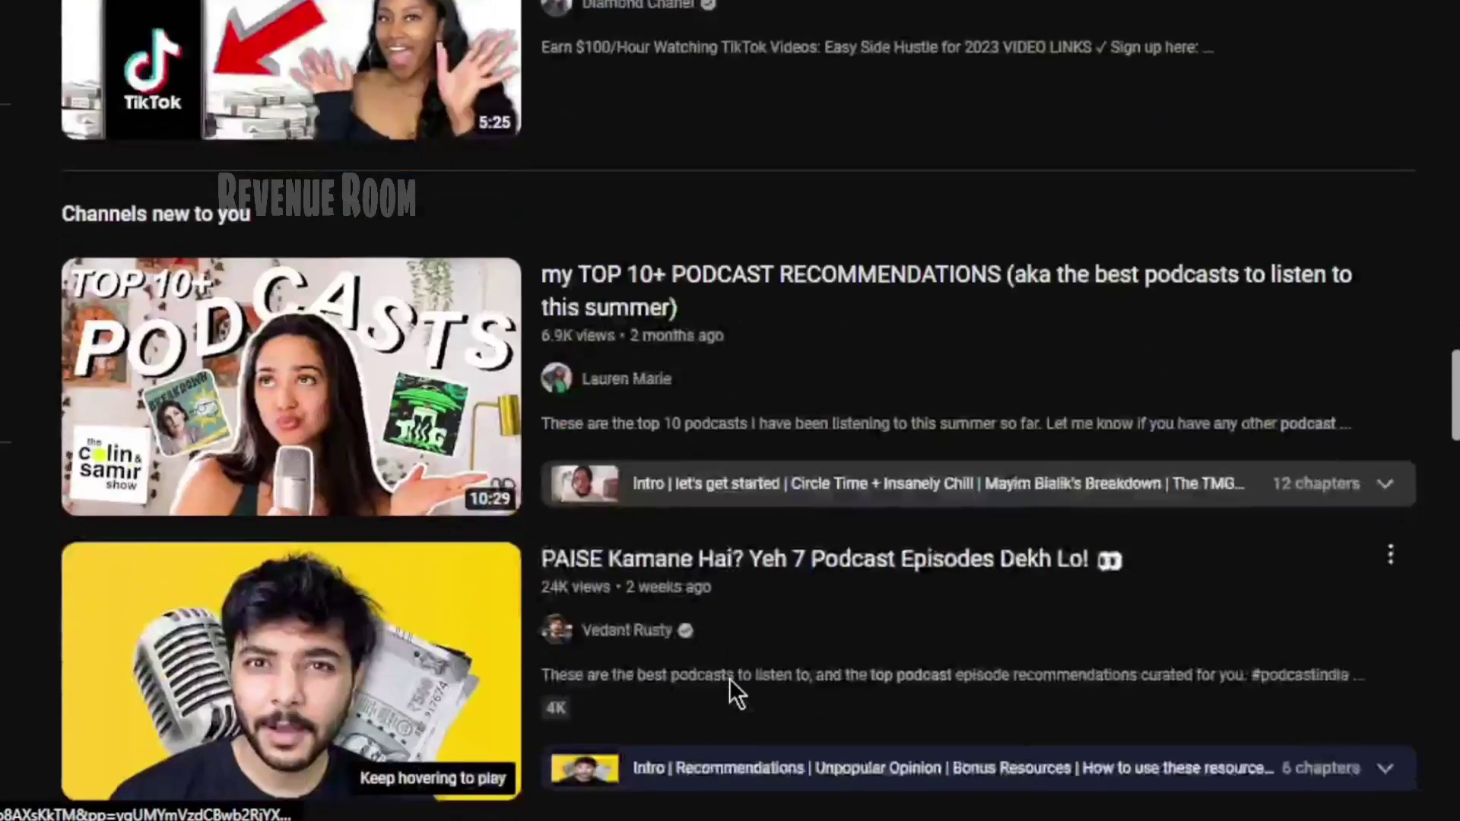
scroll(800, 682, up, 20)
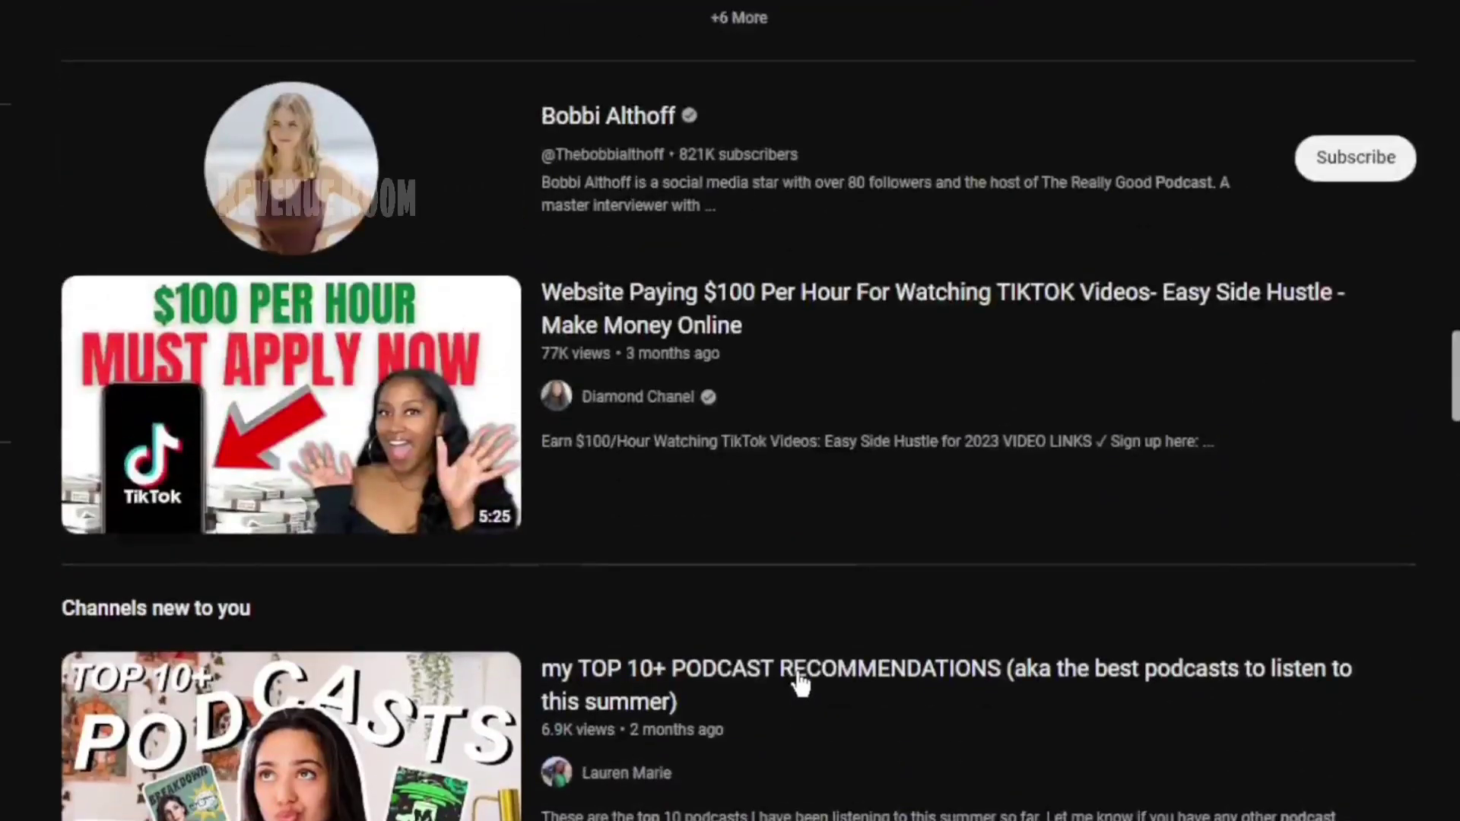
scroll(812, 654, up, 7)
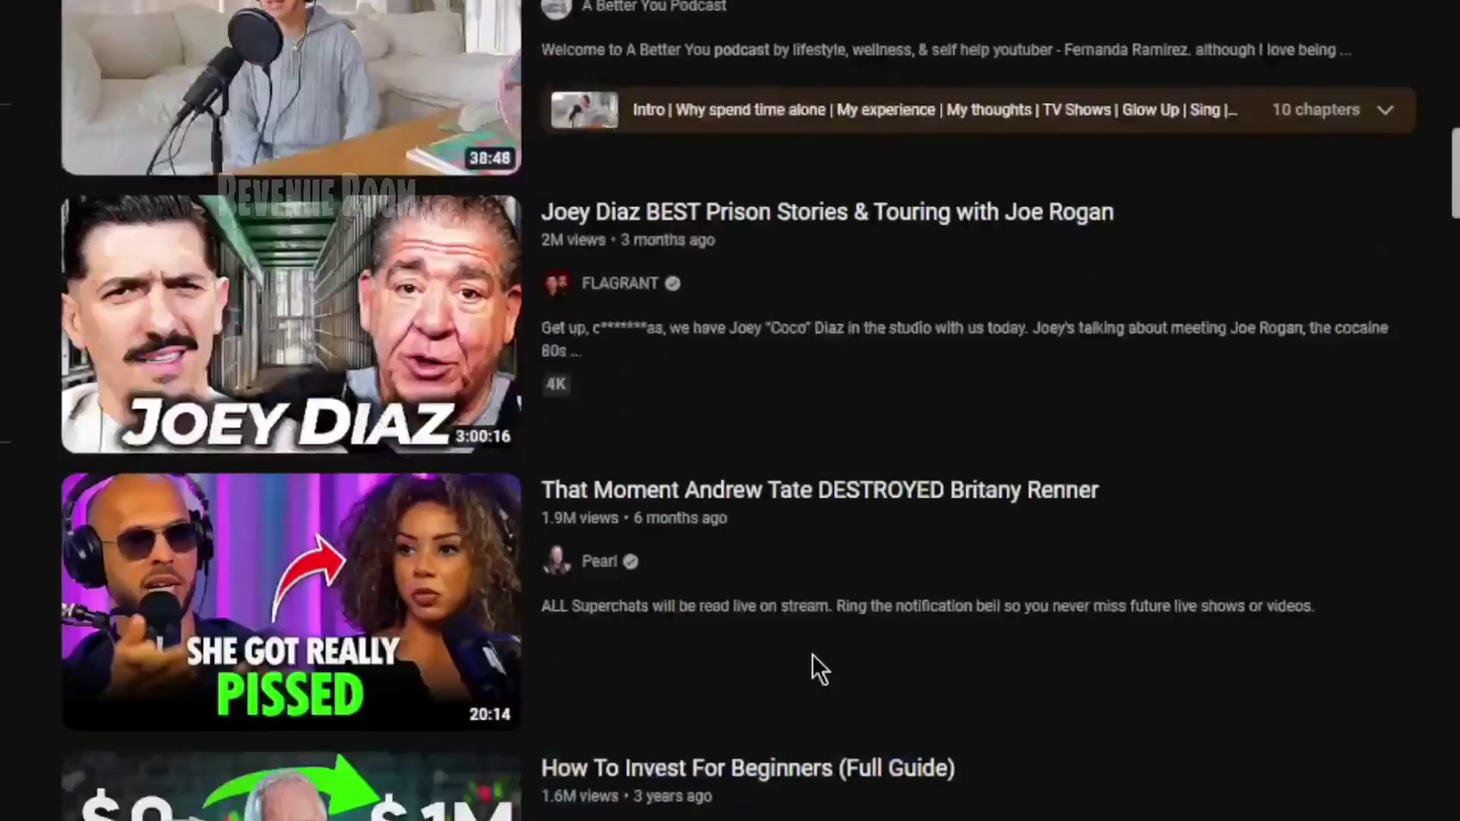
scroll(813, 662, down, 5)
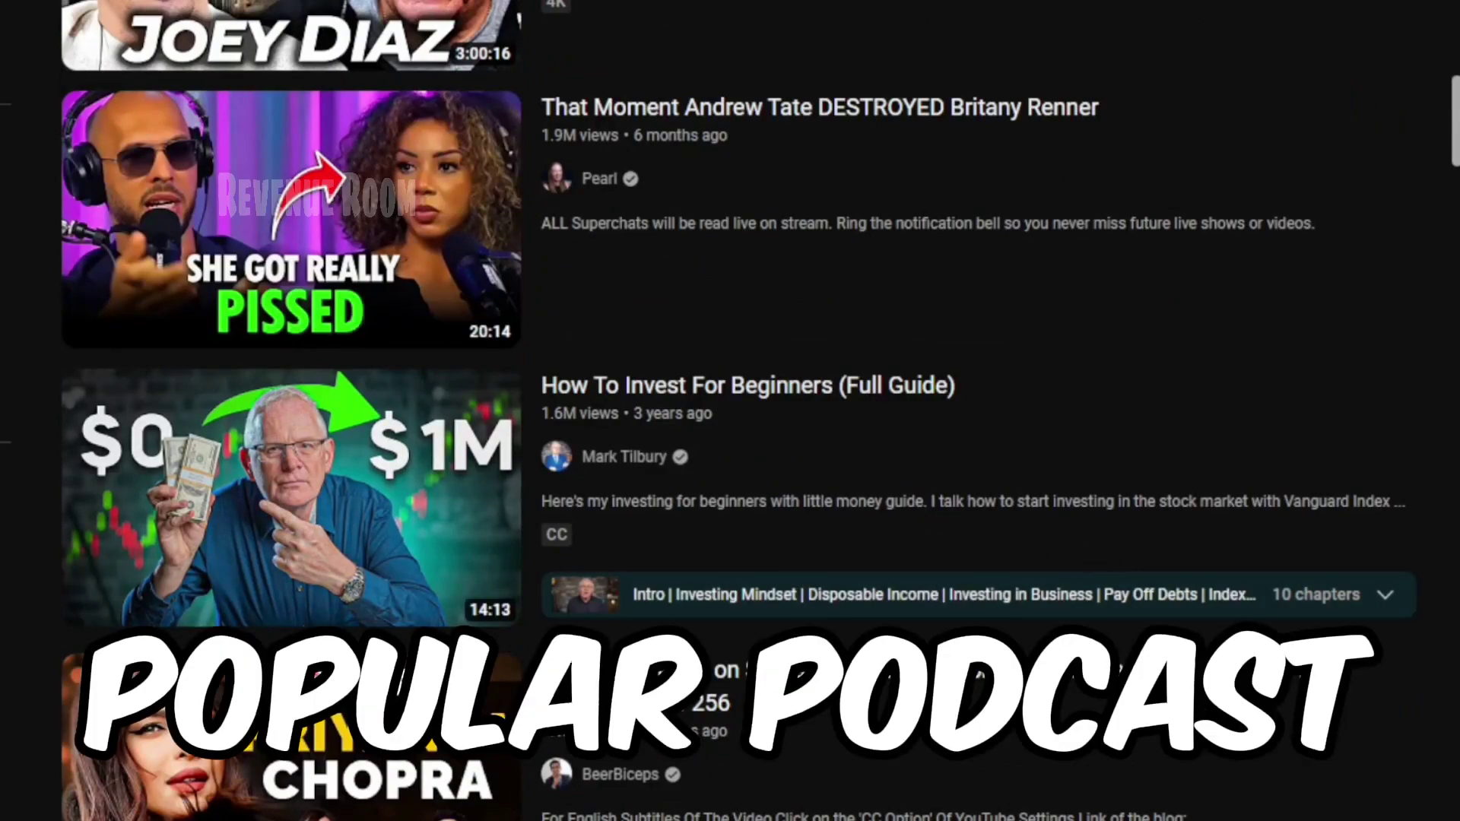
- Browse the YouTube podcast results, briefly bringing up and dismissing search suggestions
key(slash)
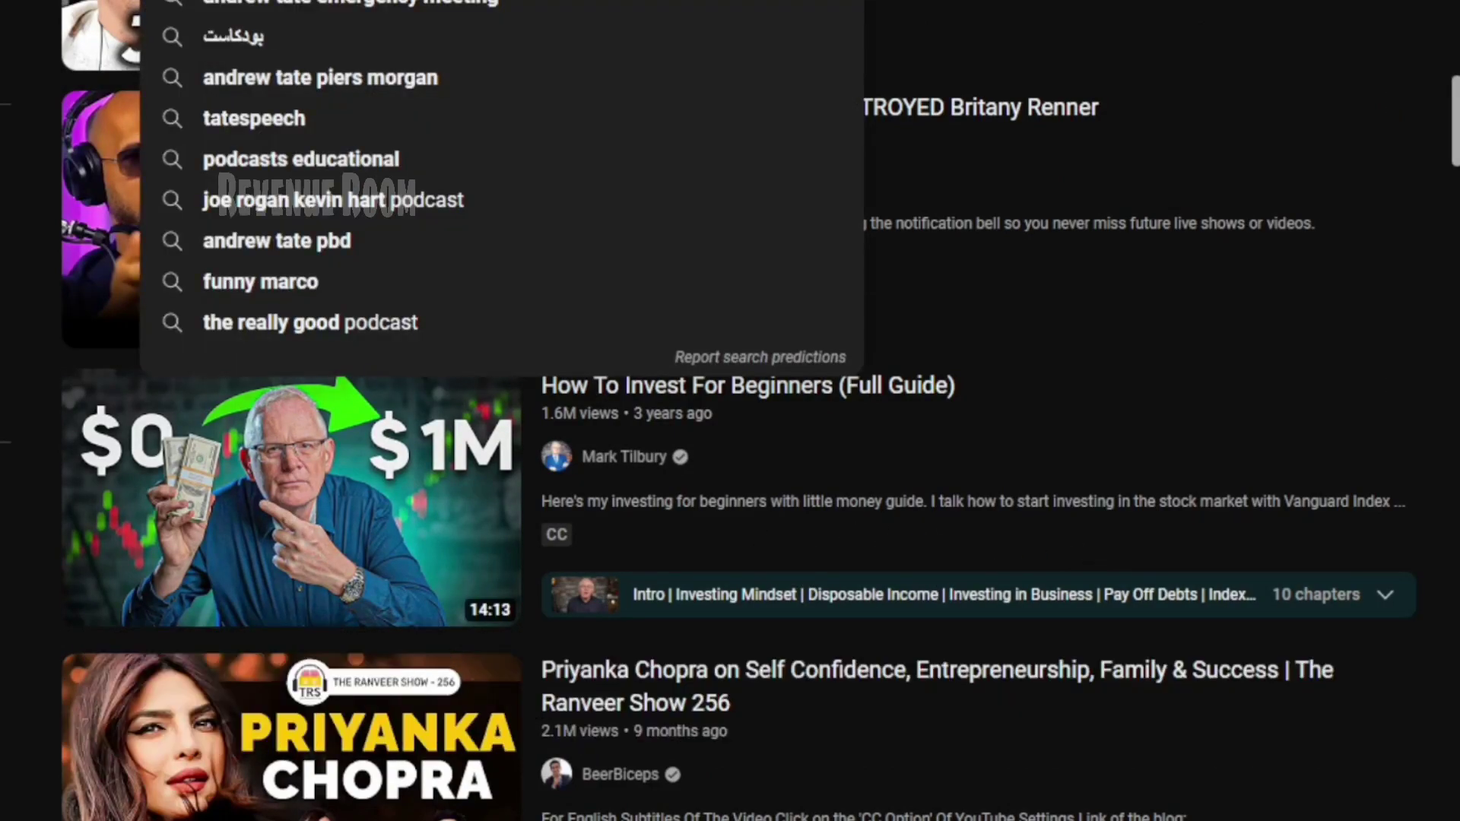
key(Escape)
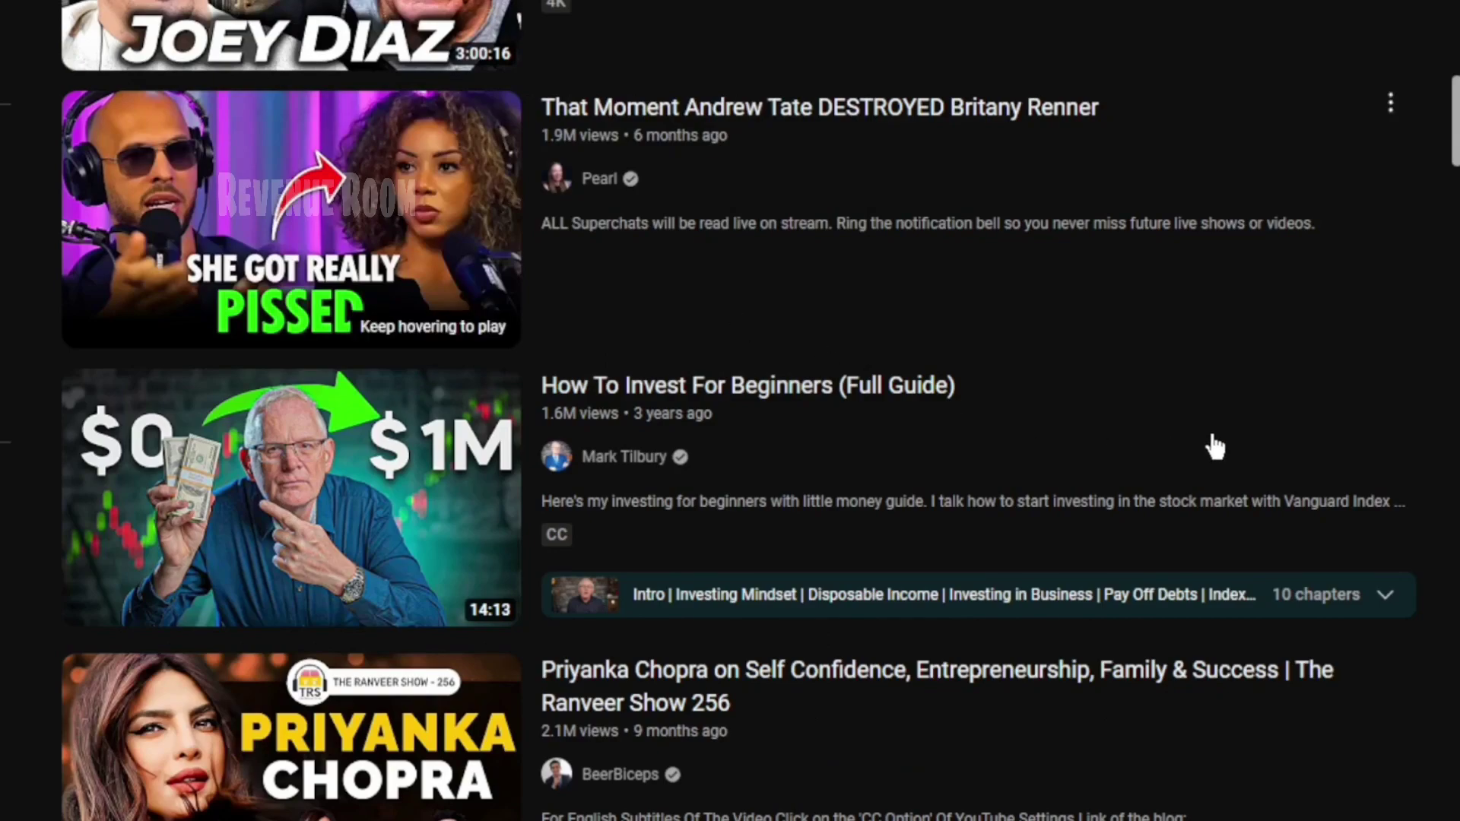
scroll(1117, 620, up, 5)
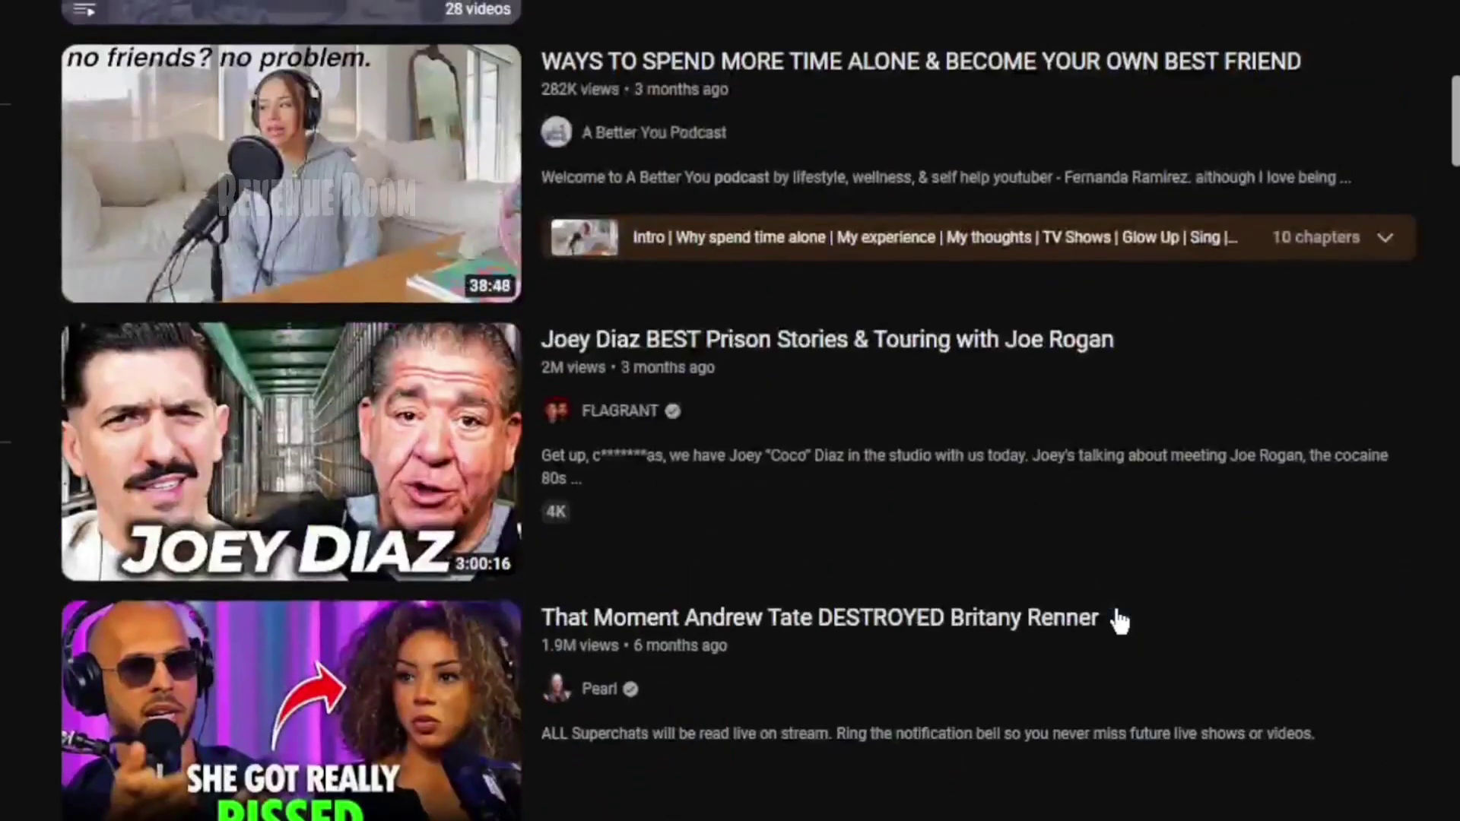
scroll(1026, 619, down, 5)
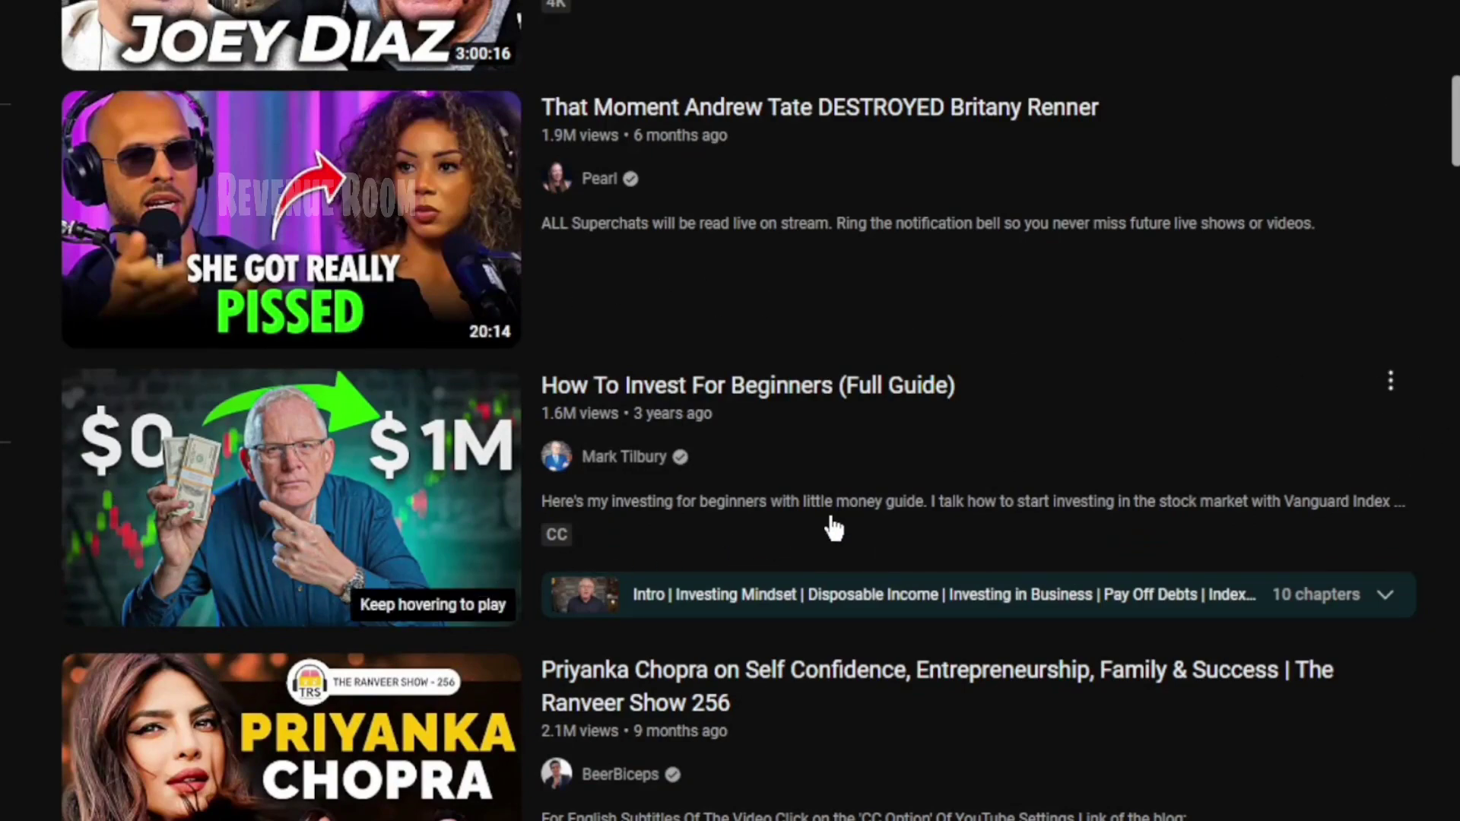
scroll(569, 175, up, 4)
scroll(335, 437, up, 6)
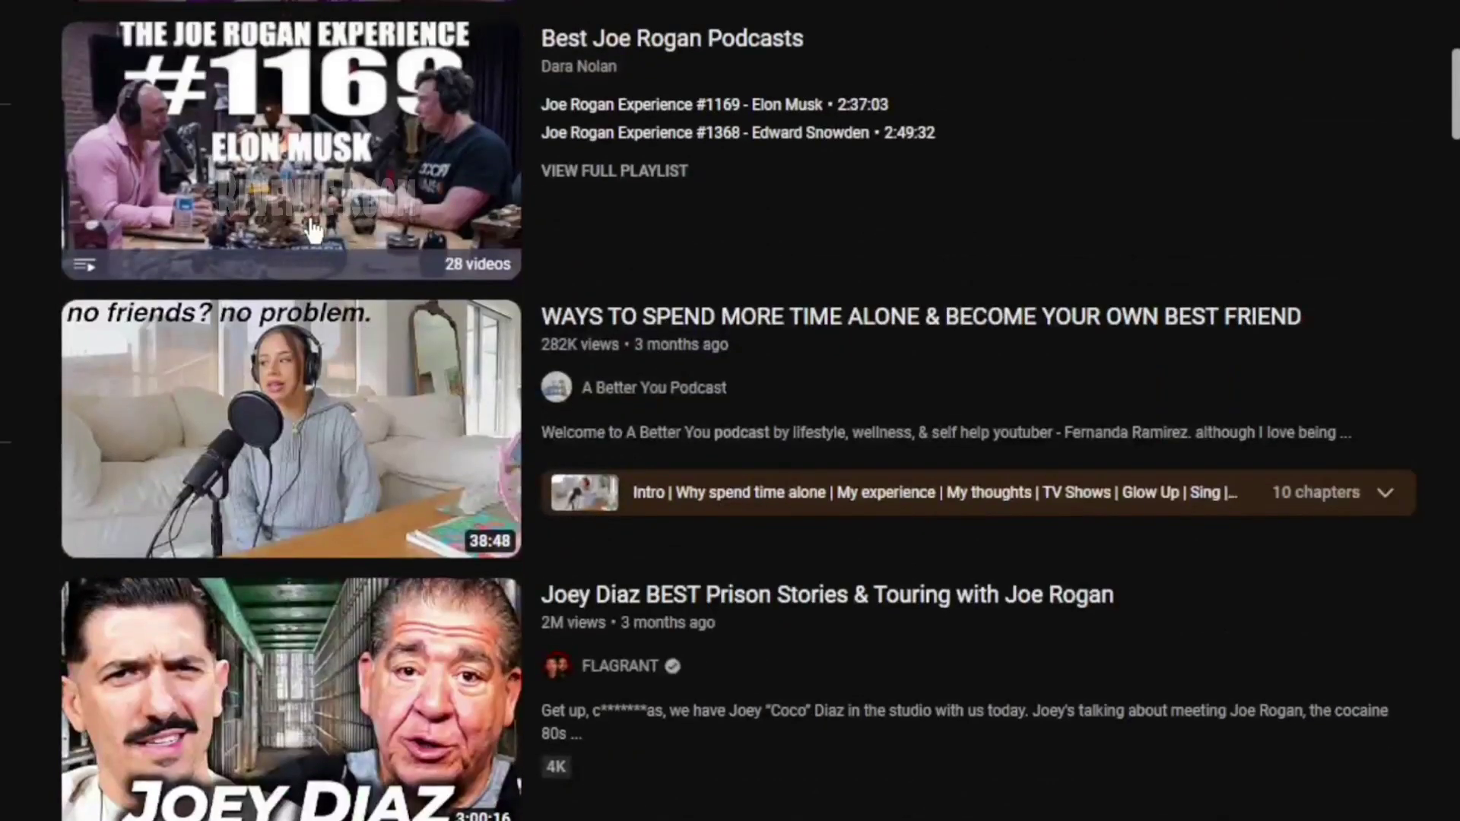
scroll(268, 371, down, 3)
scroll(268, 371, up, 5)
scroll(276, 479, up, 13)
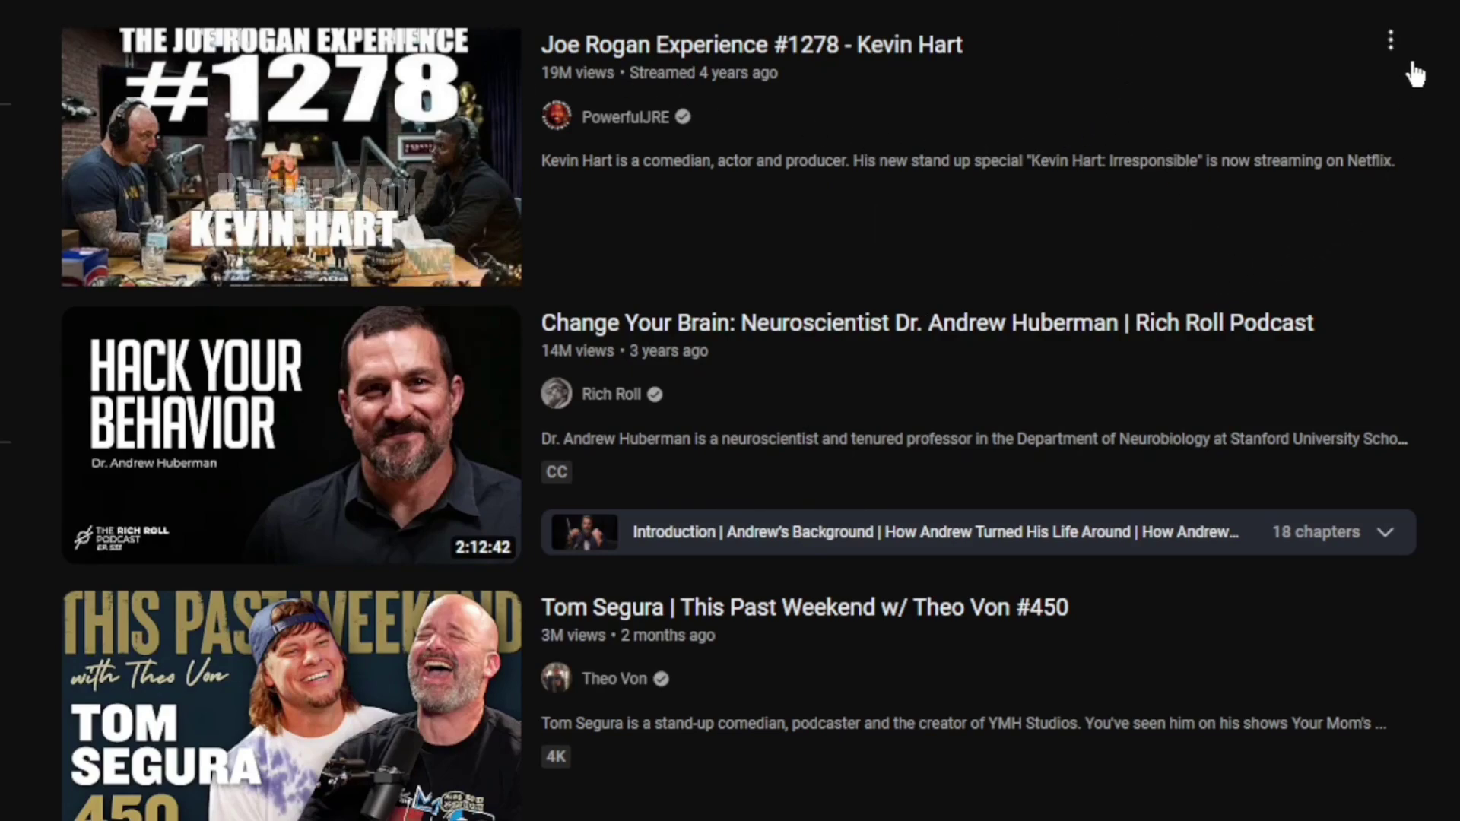
scroll(1357, 273, down, 13)
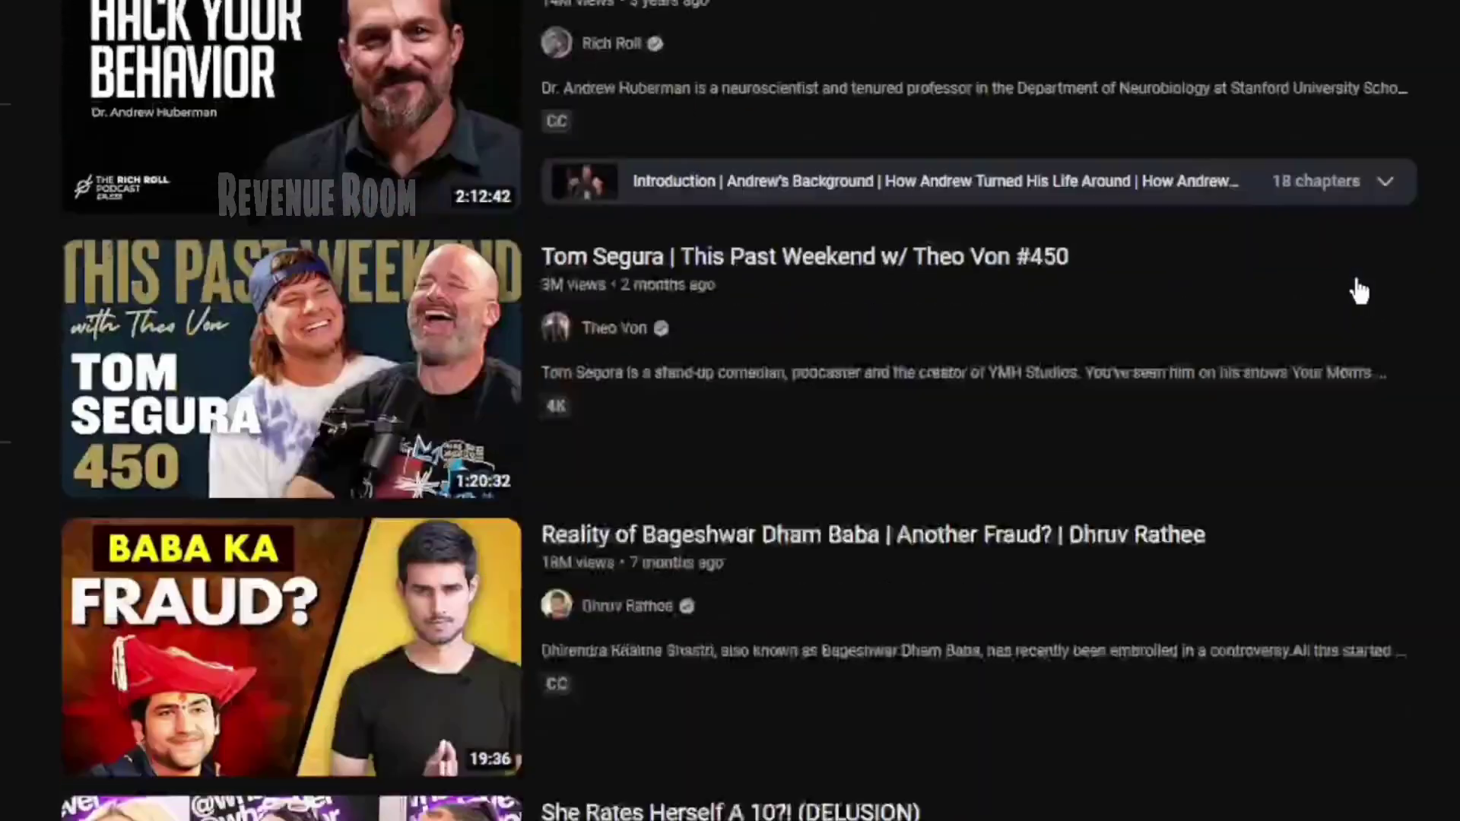
scroll(1356, 281, up, 13)
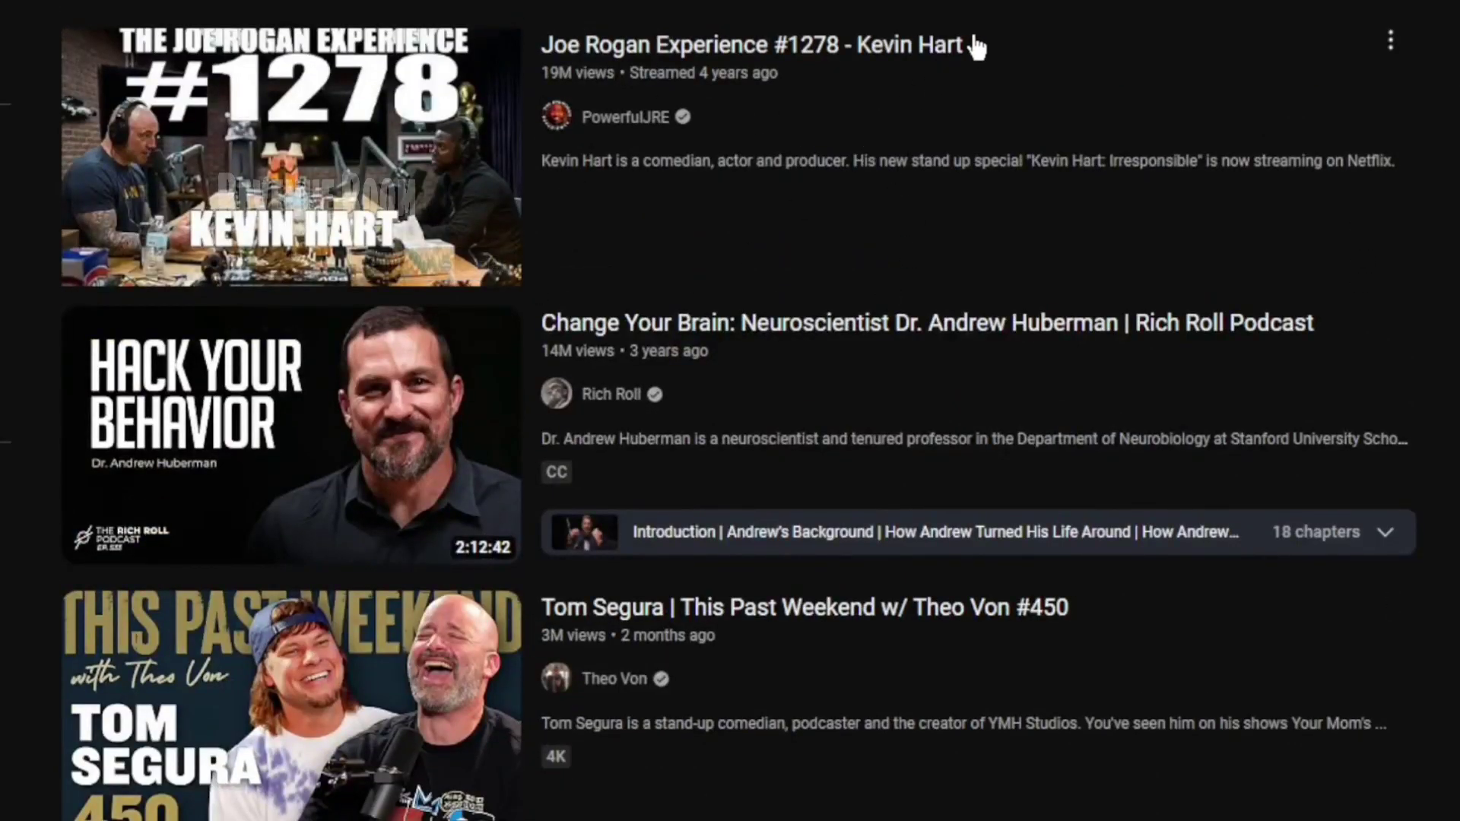
scroll(851, 308, down, 14)
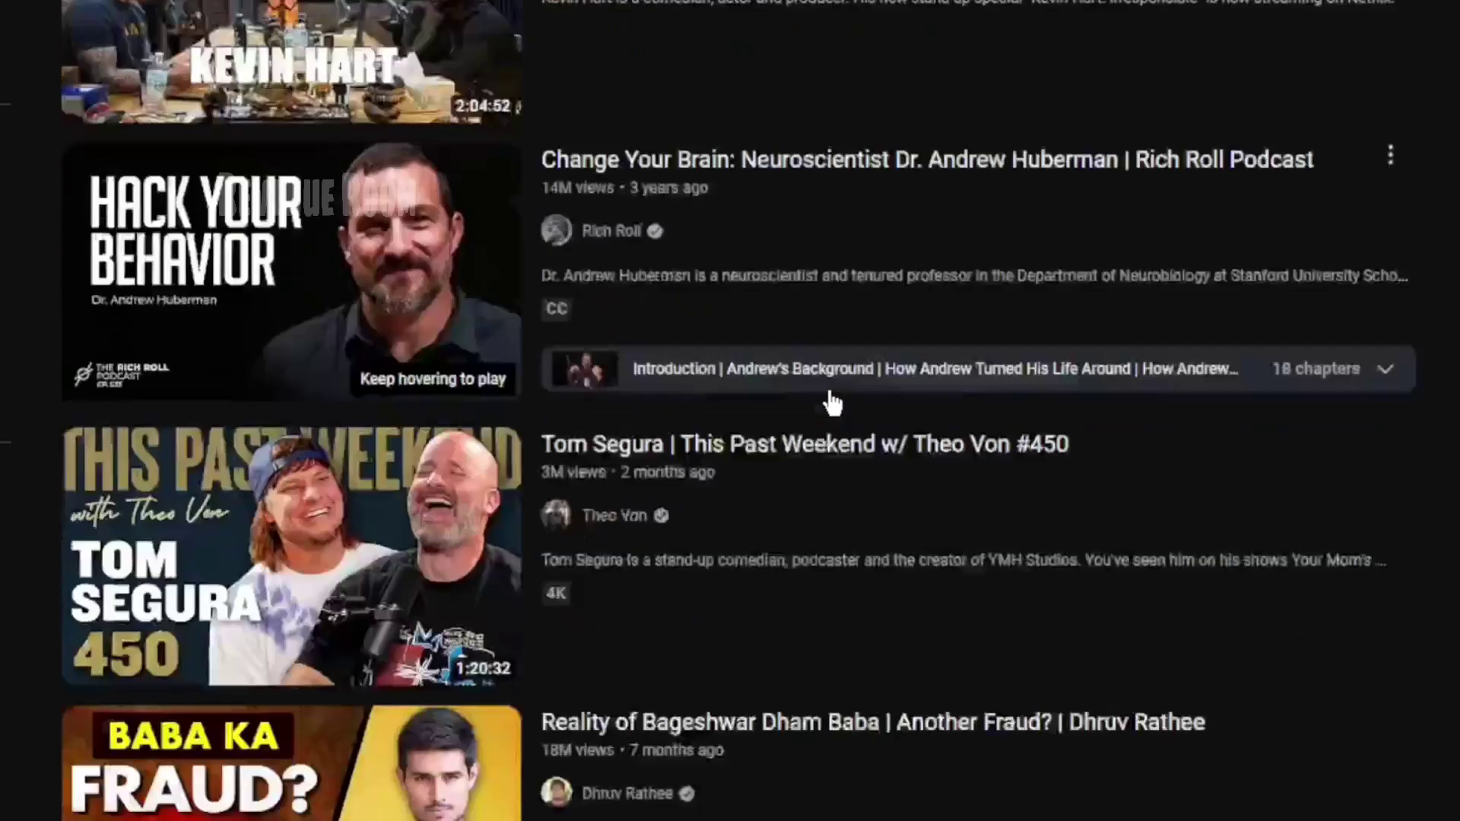
scroll(829, 407, down, 12)
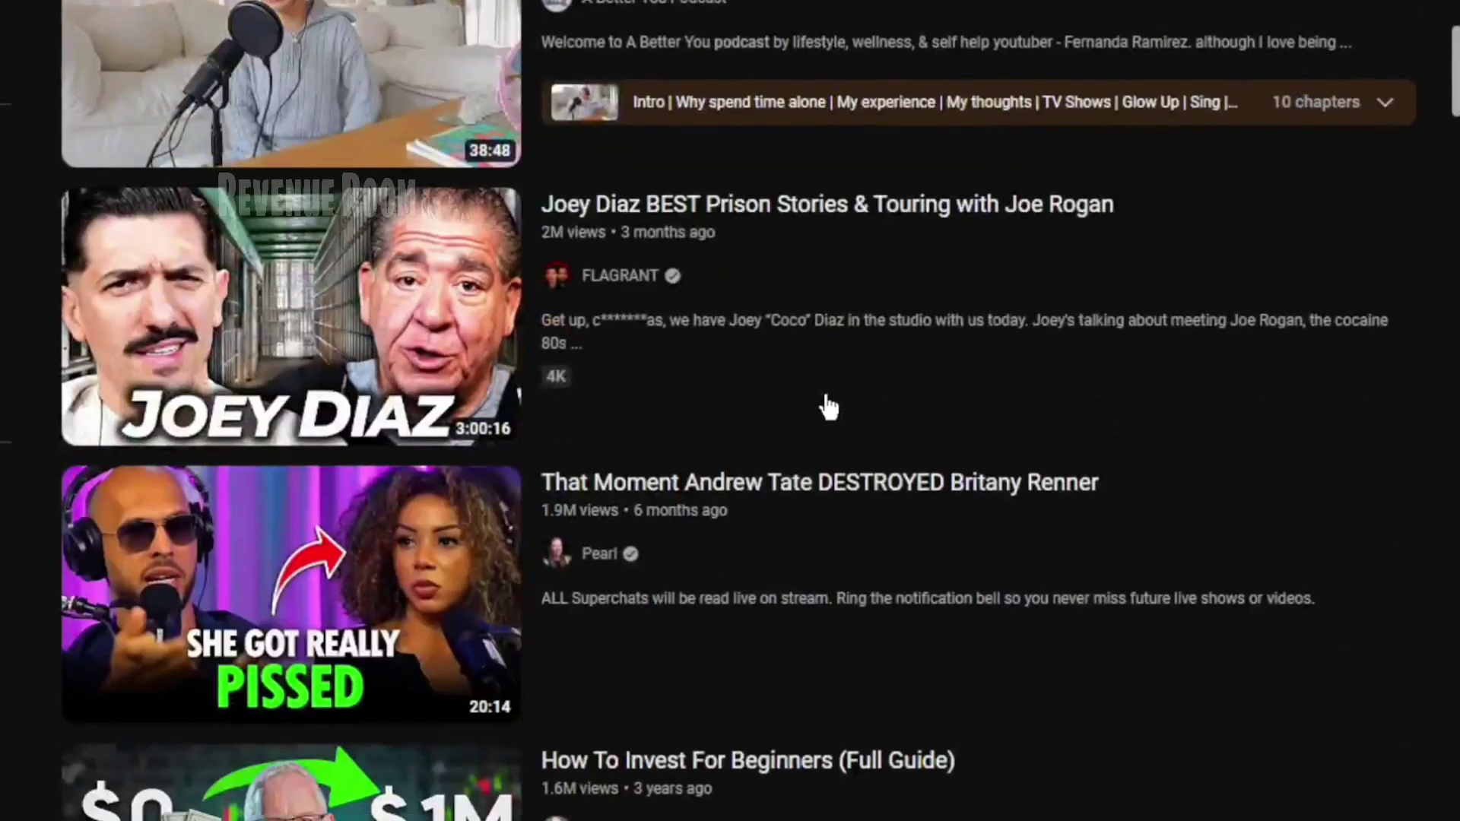
scroll(825, 408, up, 6)
scroll(825, 407, up, 19)
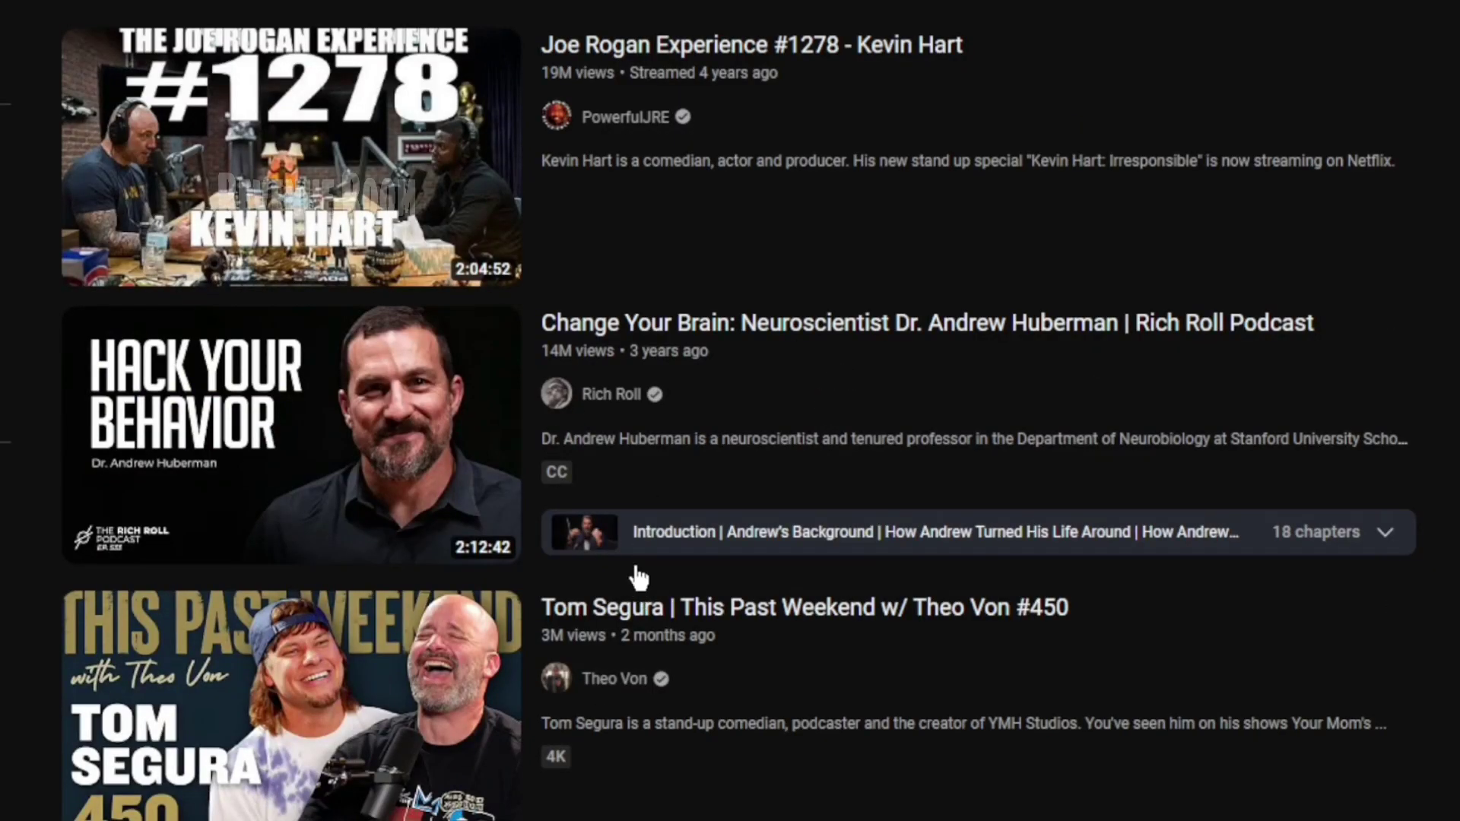
- Copy the share link for the Change Your Brain episode
click(1389, 317)
click(1241, 294)
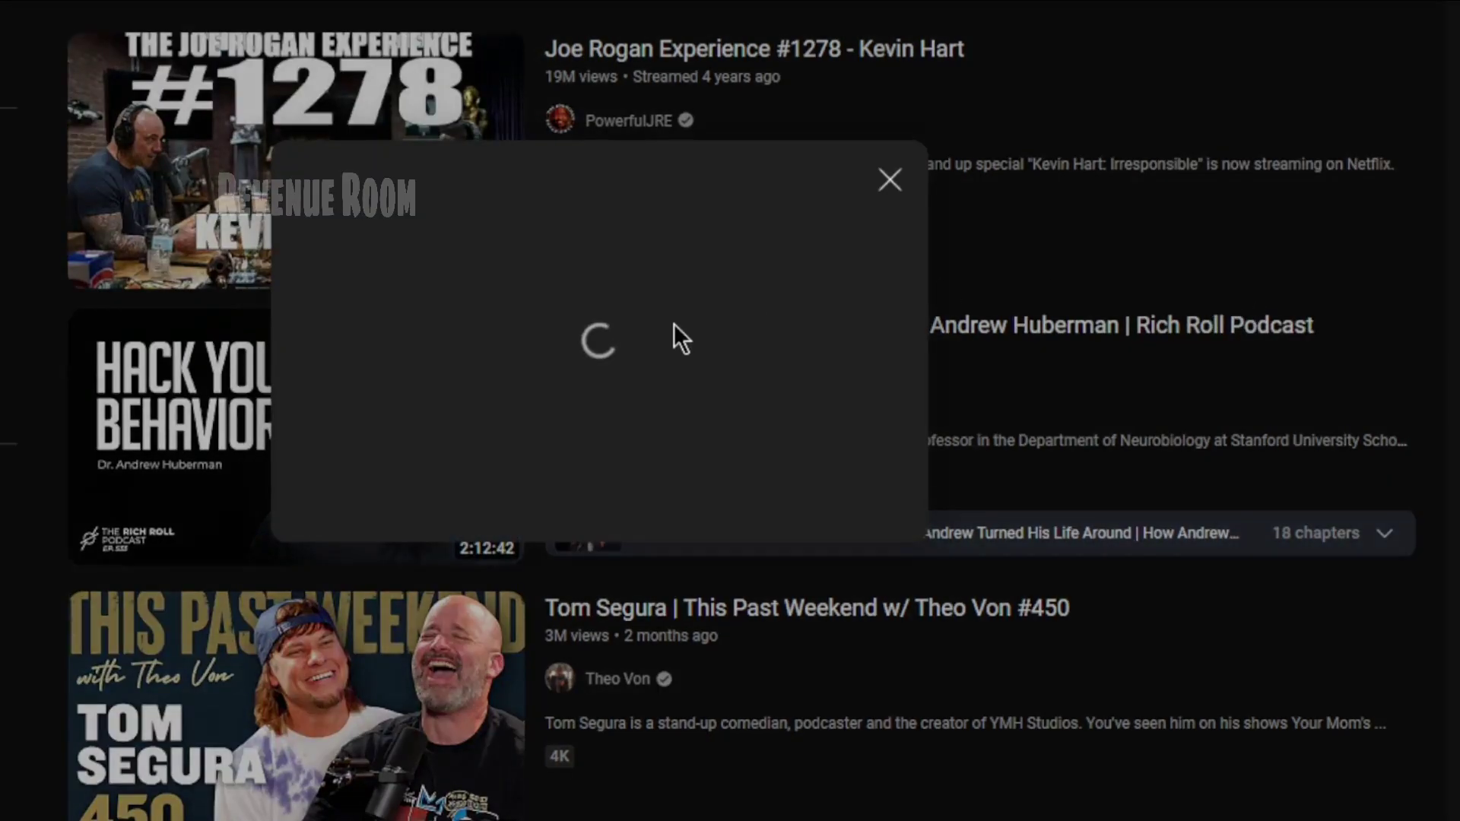
click(828, 391)
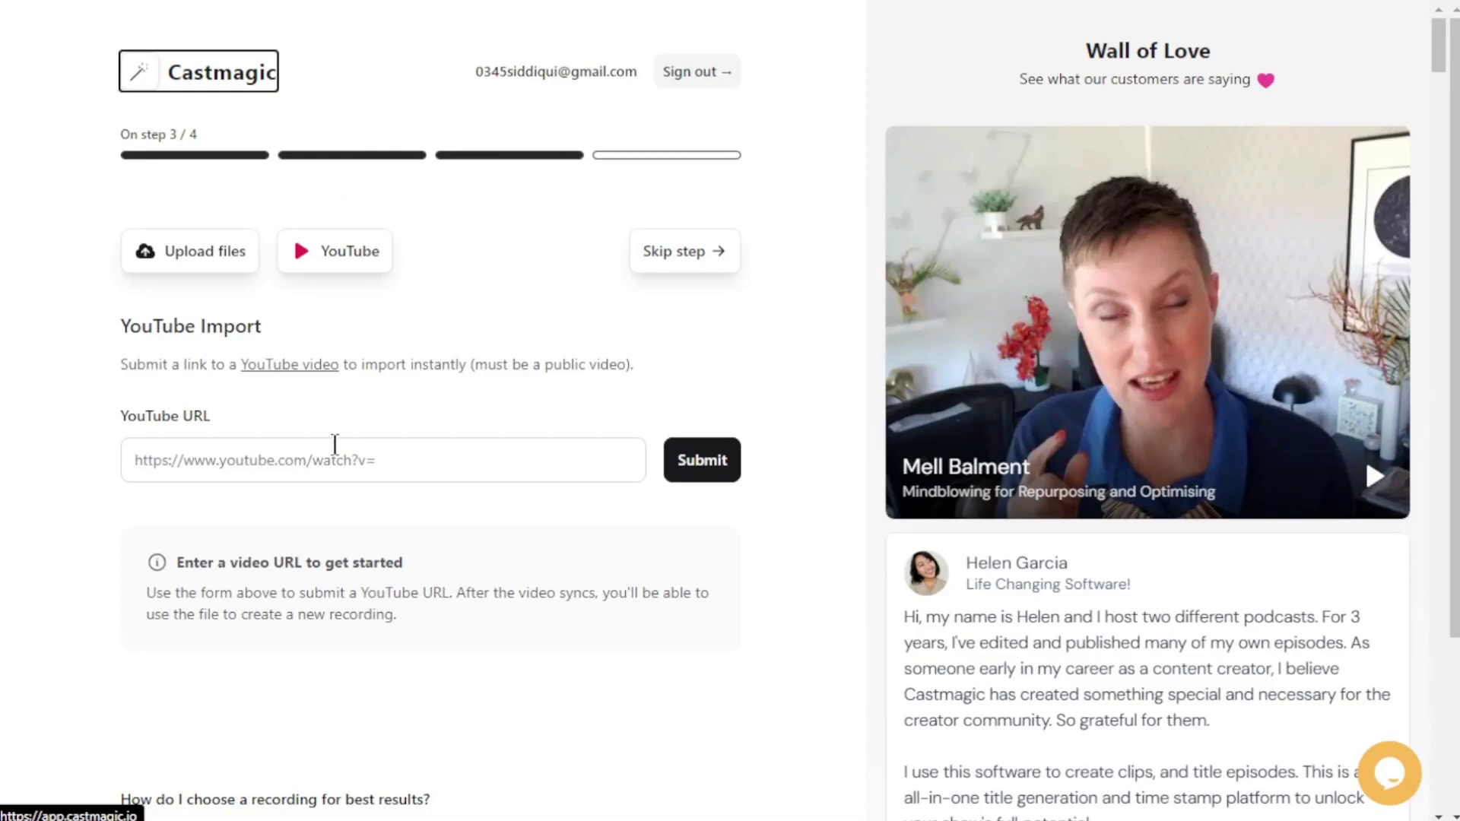
- Paste the copied episode link into Castmagic's YouTube Import field and submit it
click(317, 459)
right_click(330, 459)
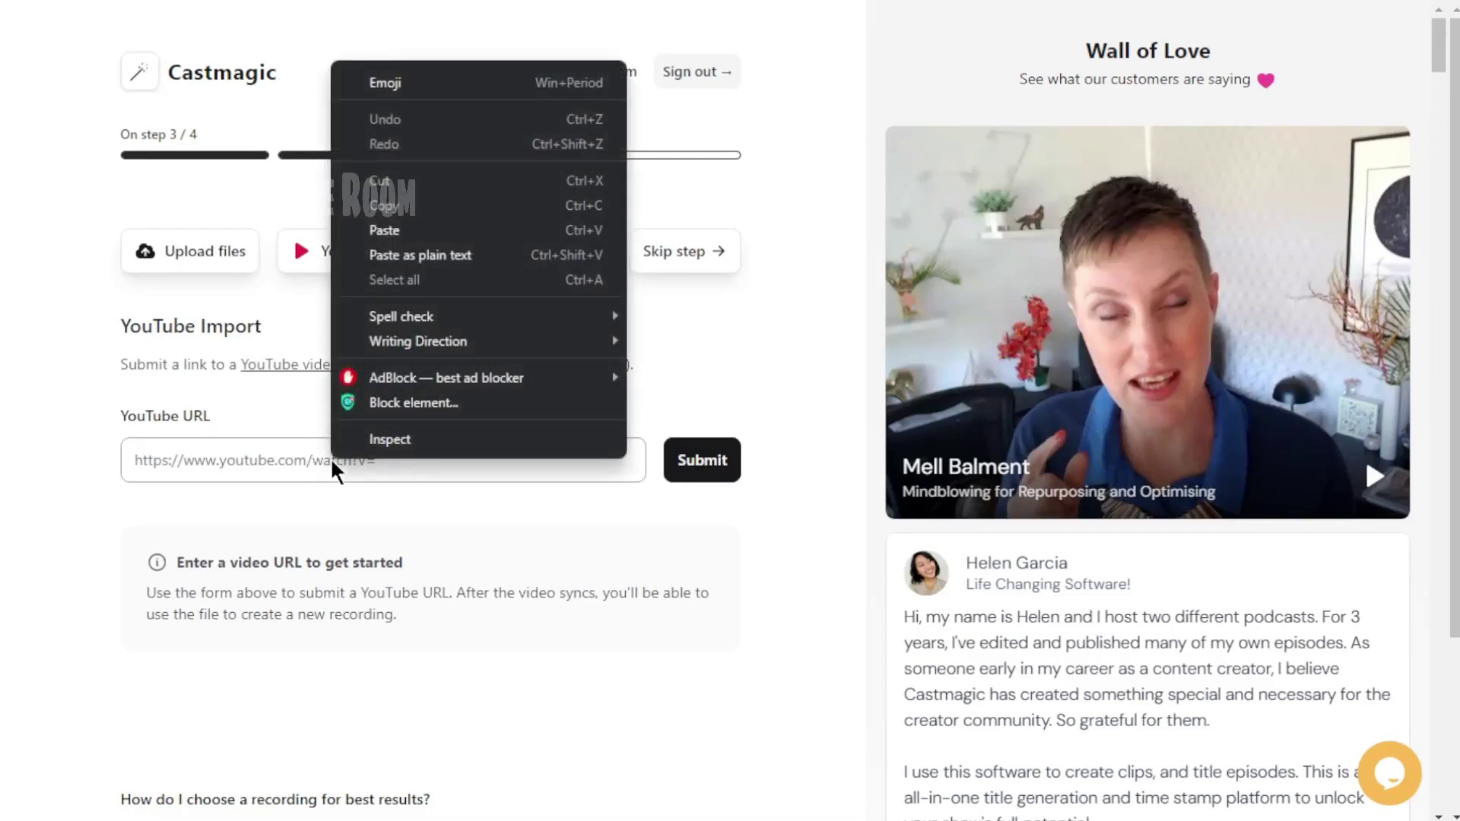
click(384, 230)
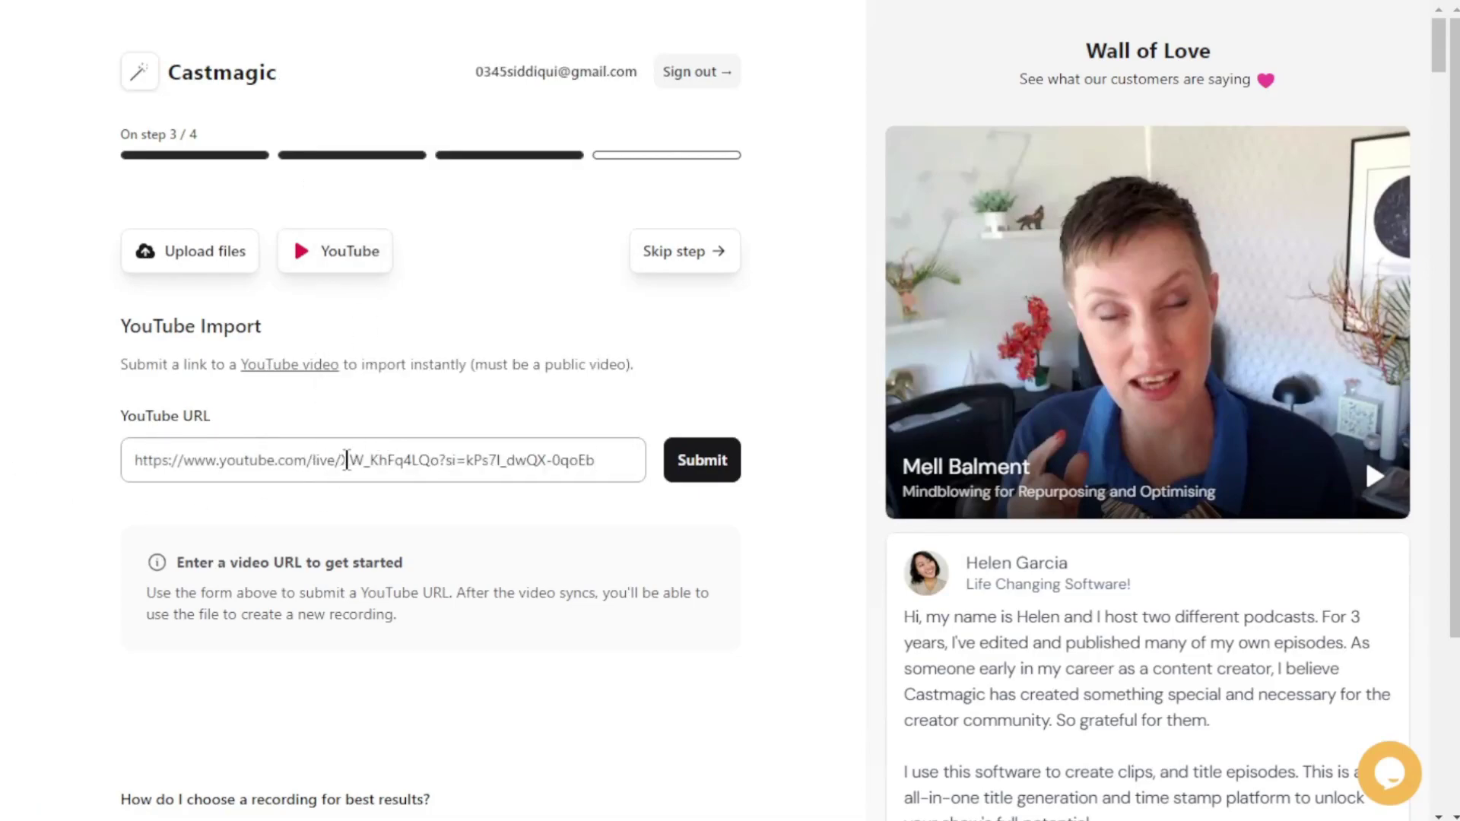
click(698, 461)
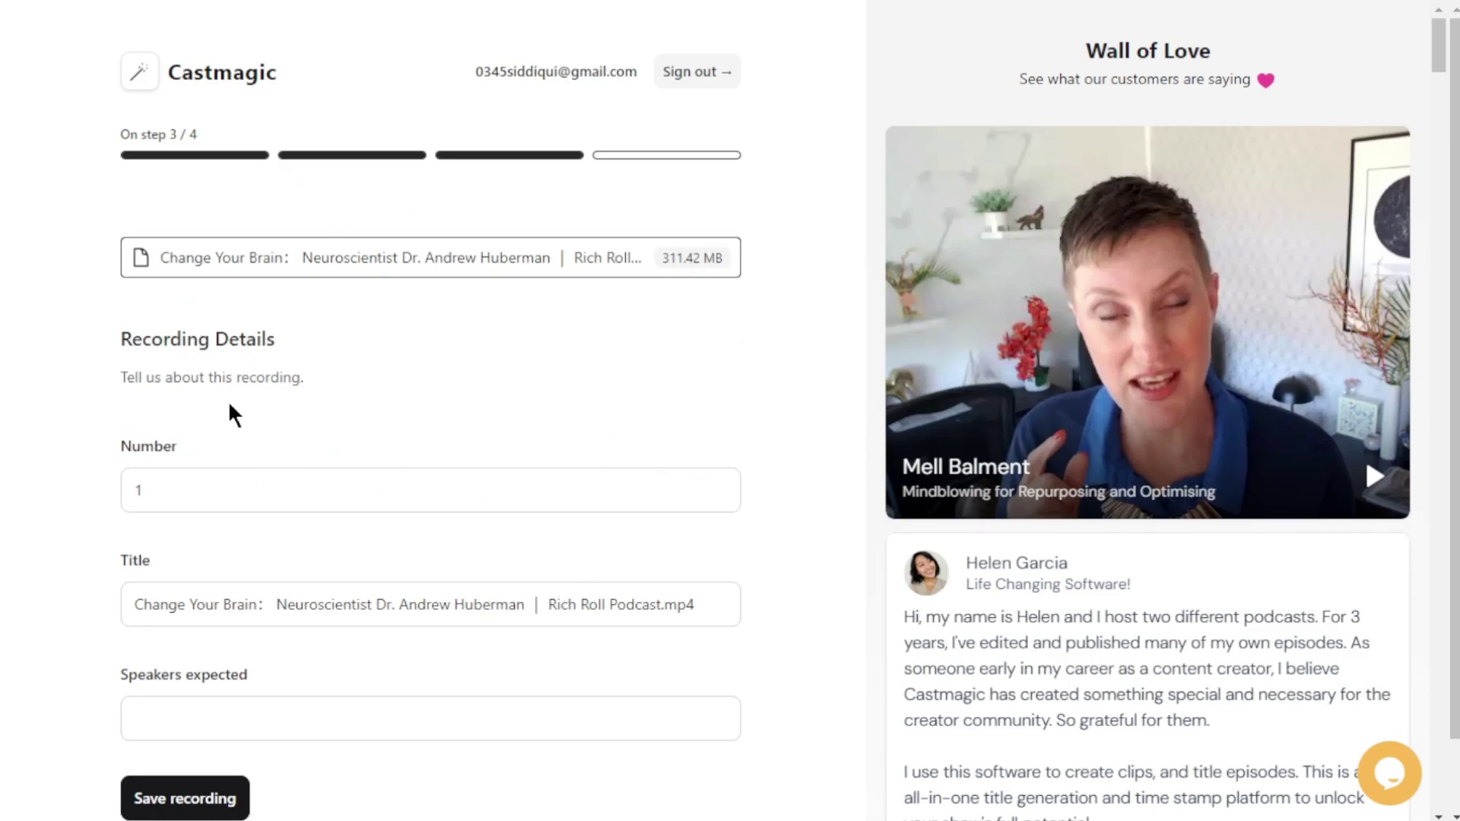
- Highlight the 'Introducing ChatGPT' heading on OpenAI's announcement page
scroll(626, 504, down, 1)
scroll(488, 479, up, 1)
scroll(662, 476, down, 1)
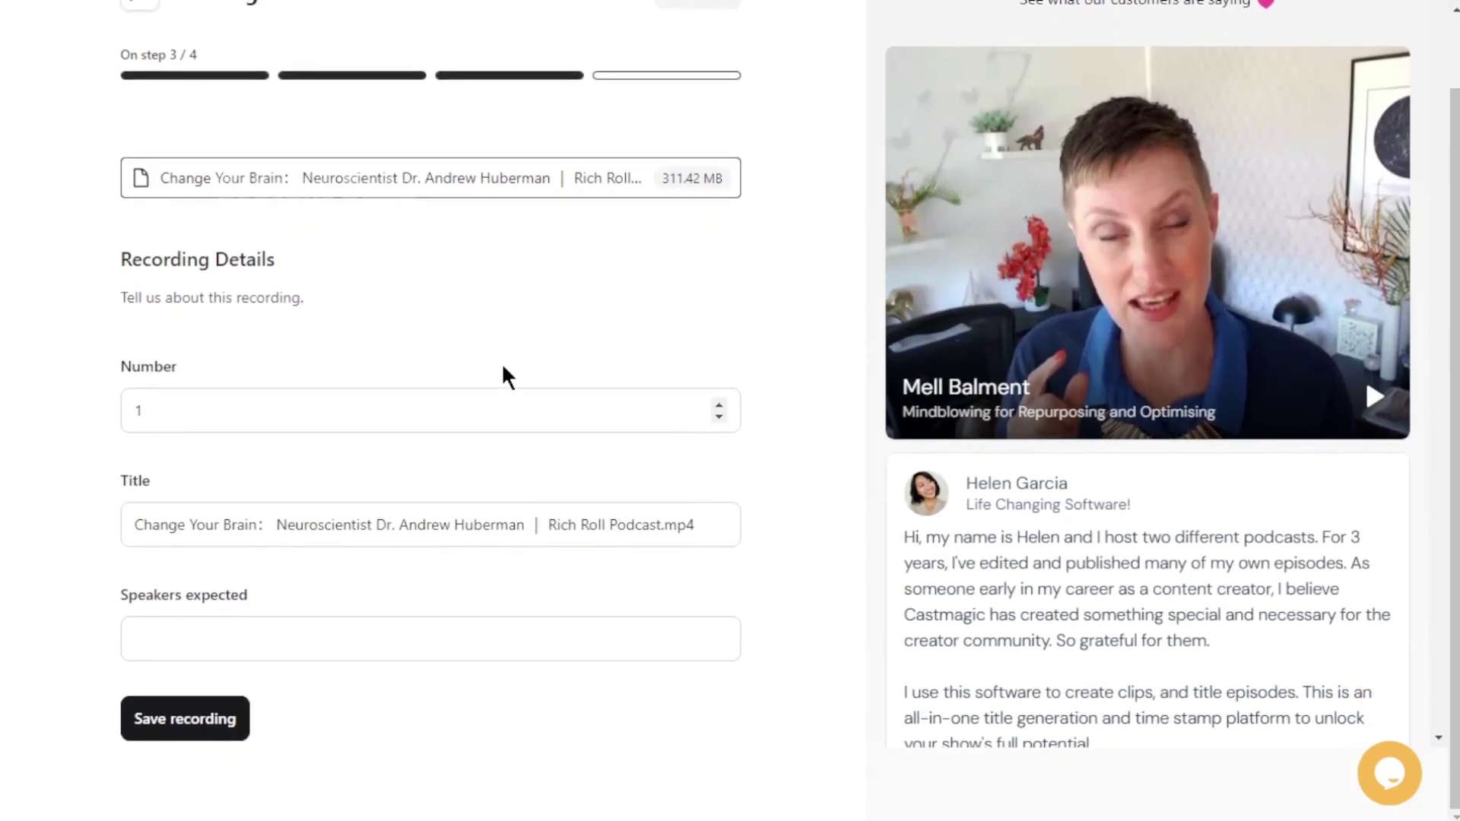
scroll(517, 396, up, 1)
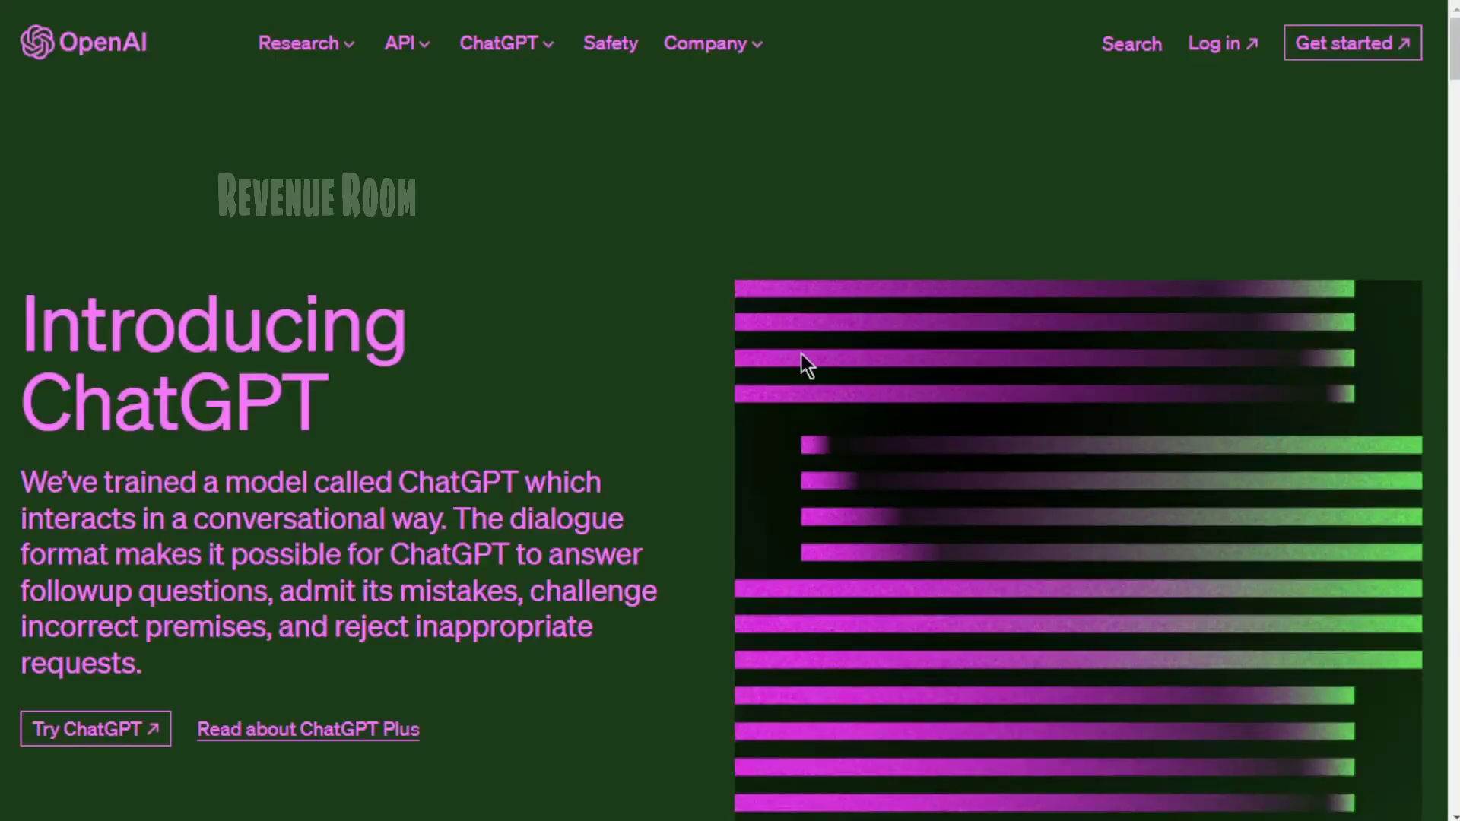
drag(23, 323, 358, 440)
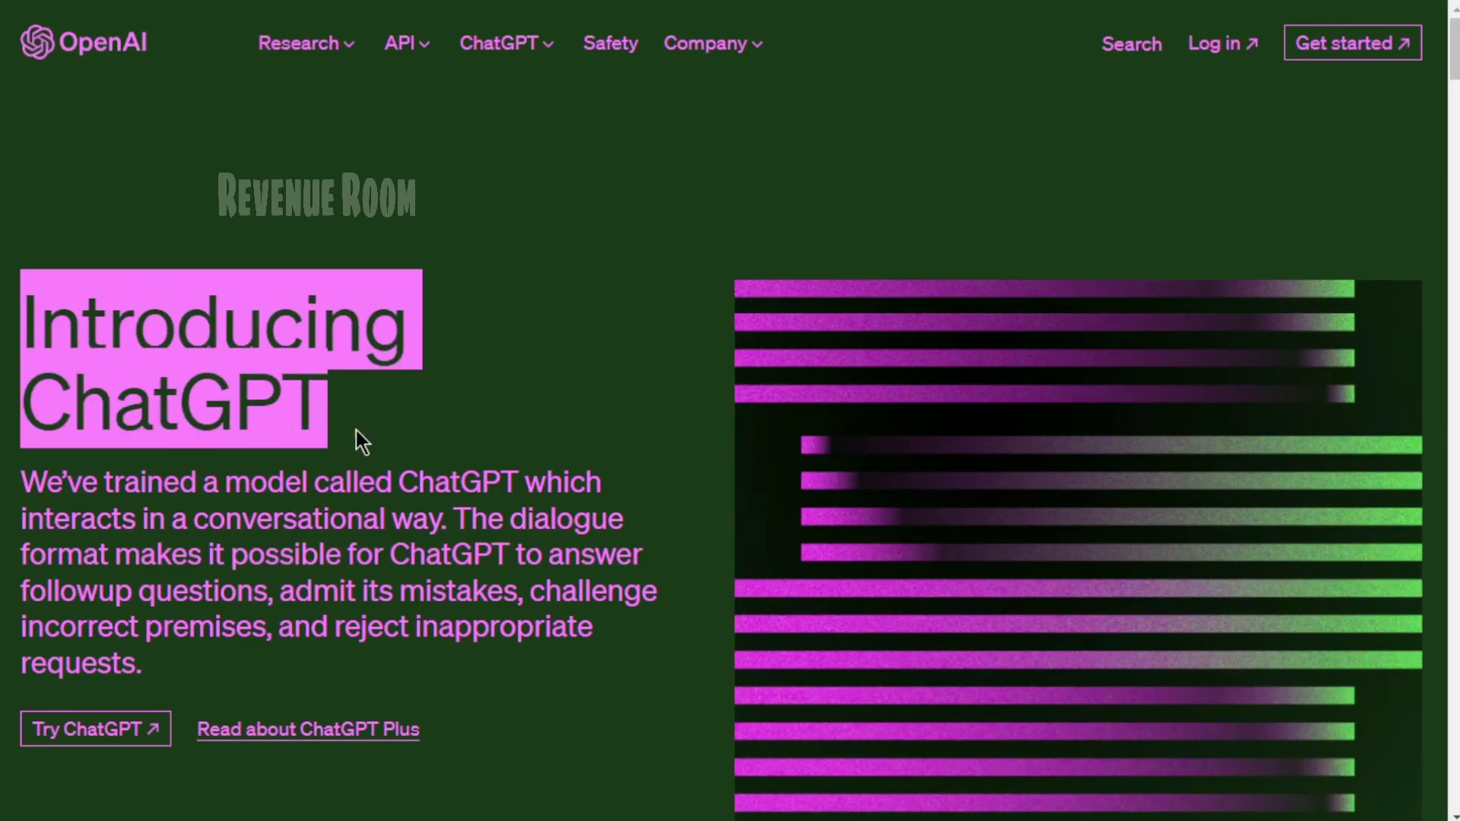
click(649, 508)
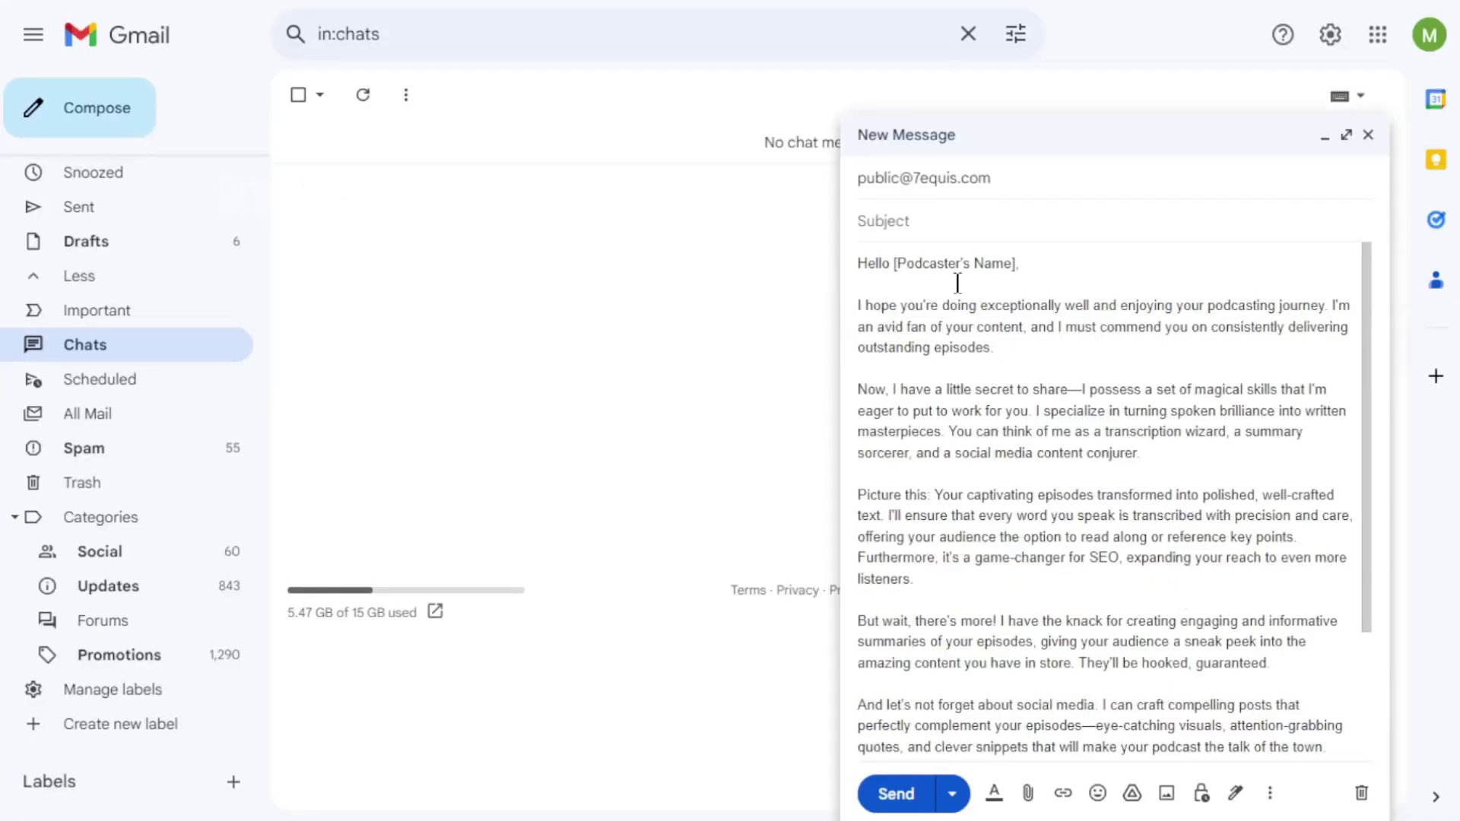
scroll(943, 342, down, 3)
scroll(1004, 603, up, 5)
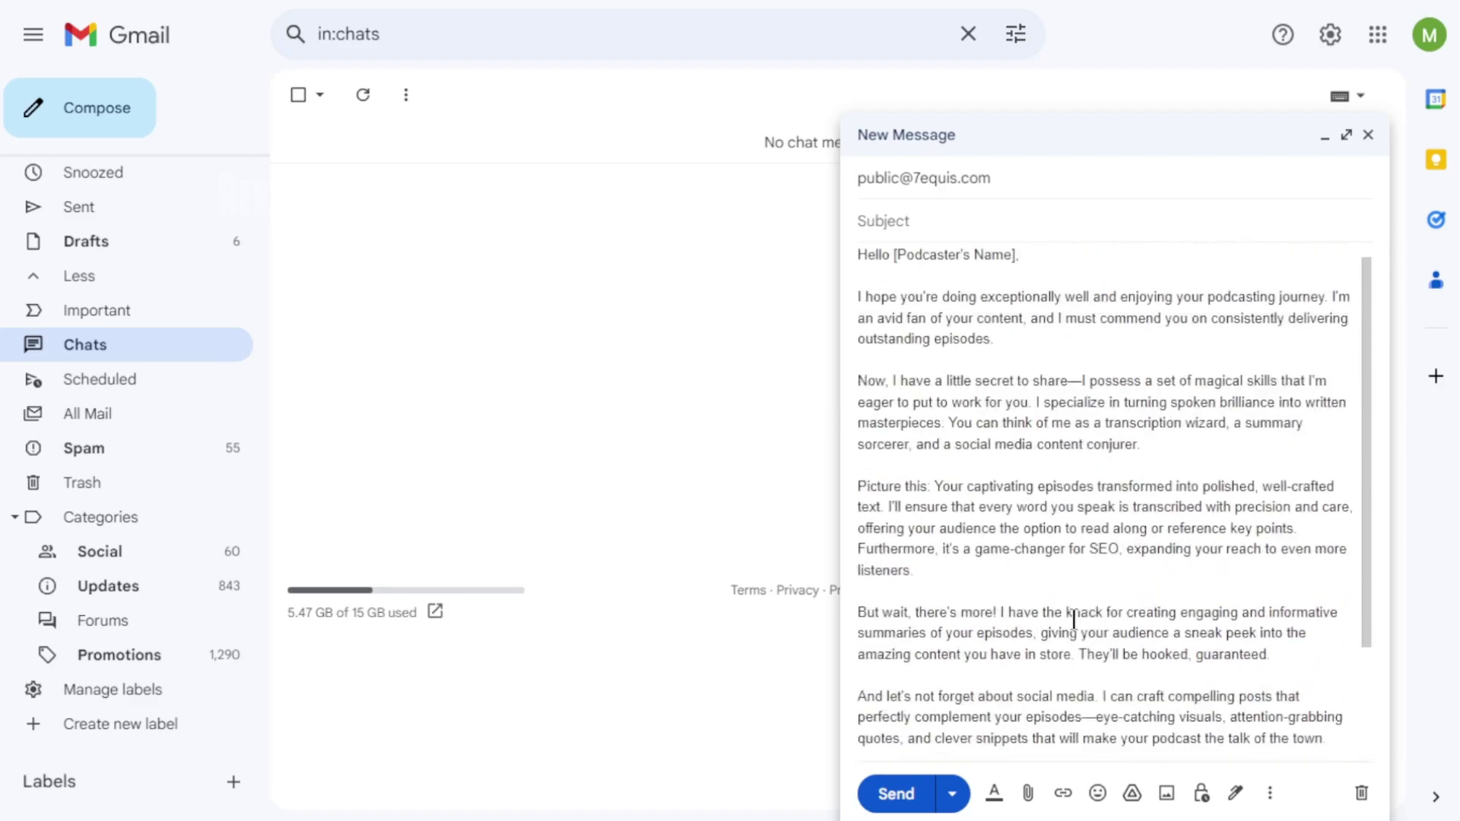
drag(860, 266, 896, 267)
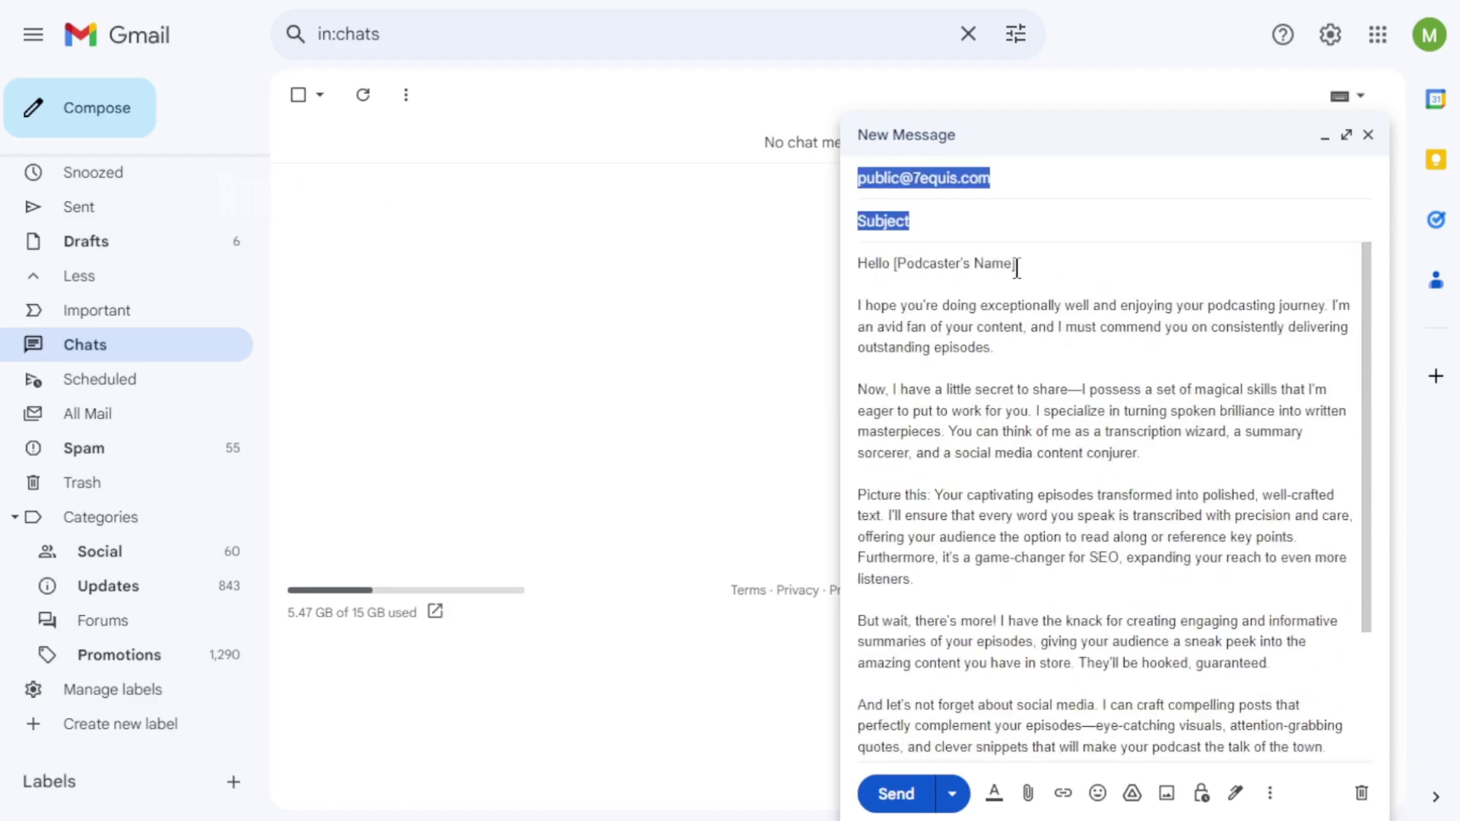
drag(1017, 268, 1013, 268)
drag(859, 313, 993, 350)
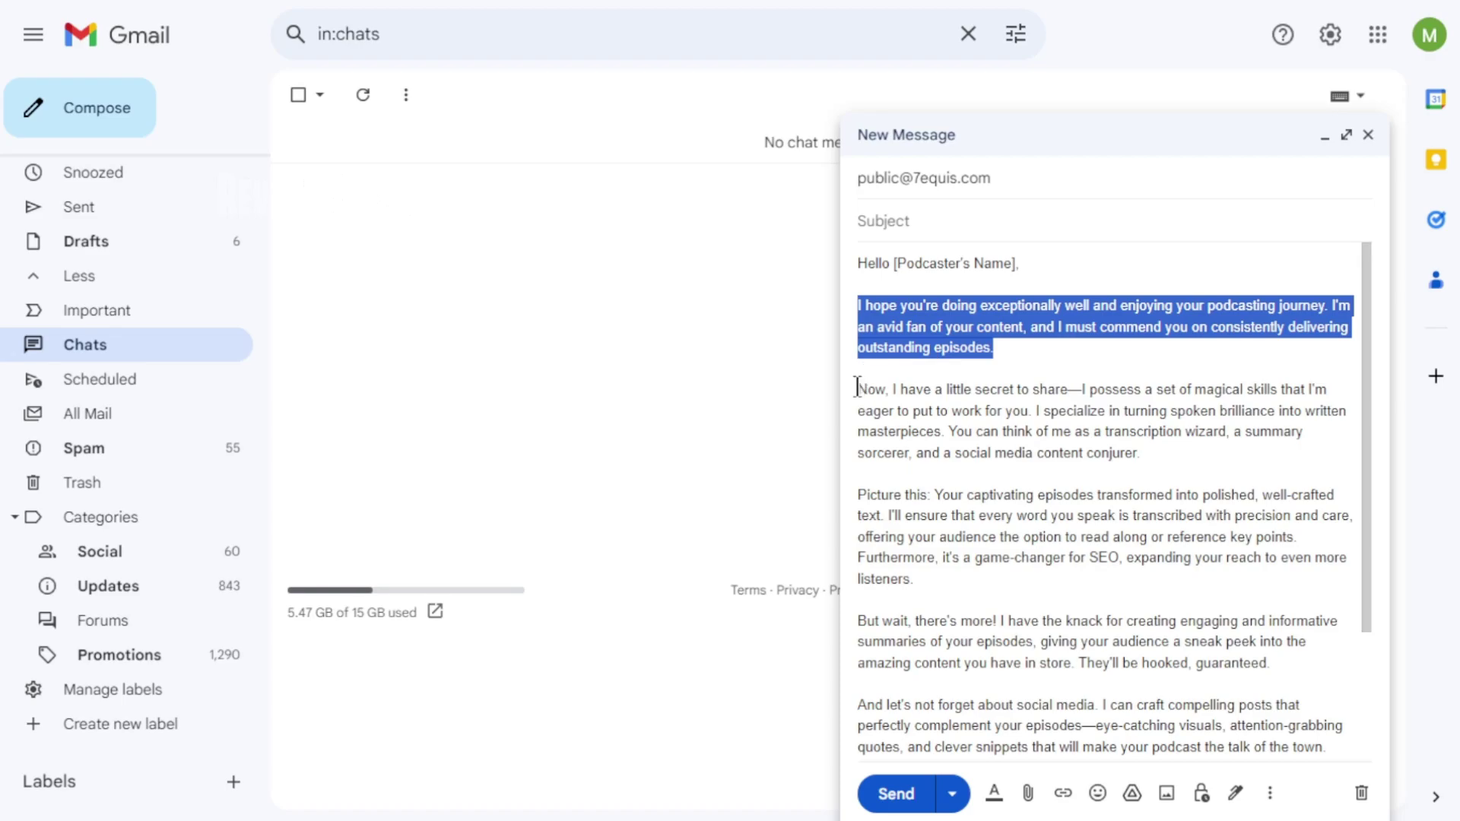
drag(857, 389, 1203, 475)
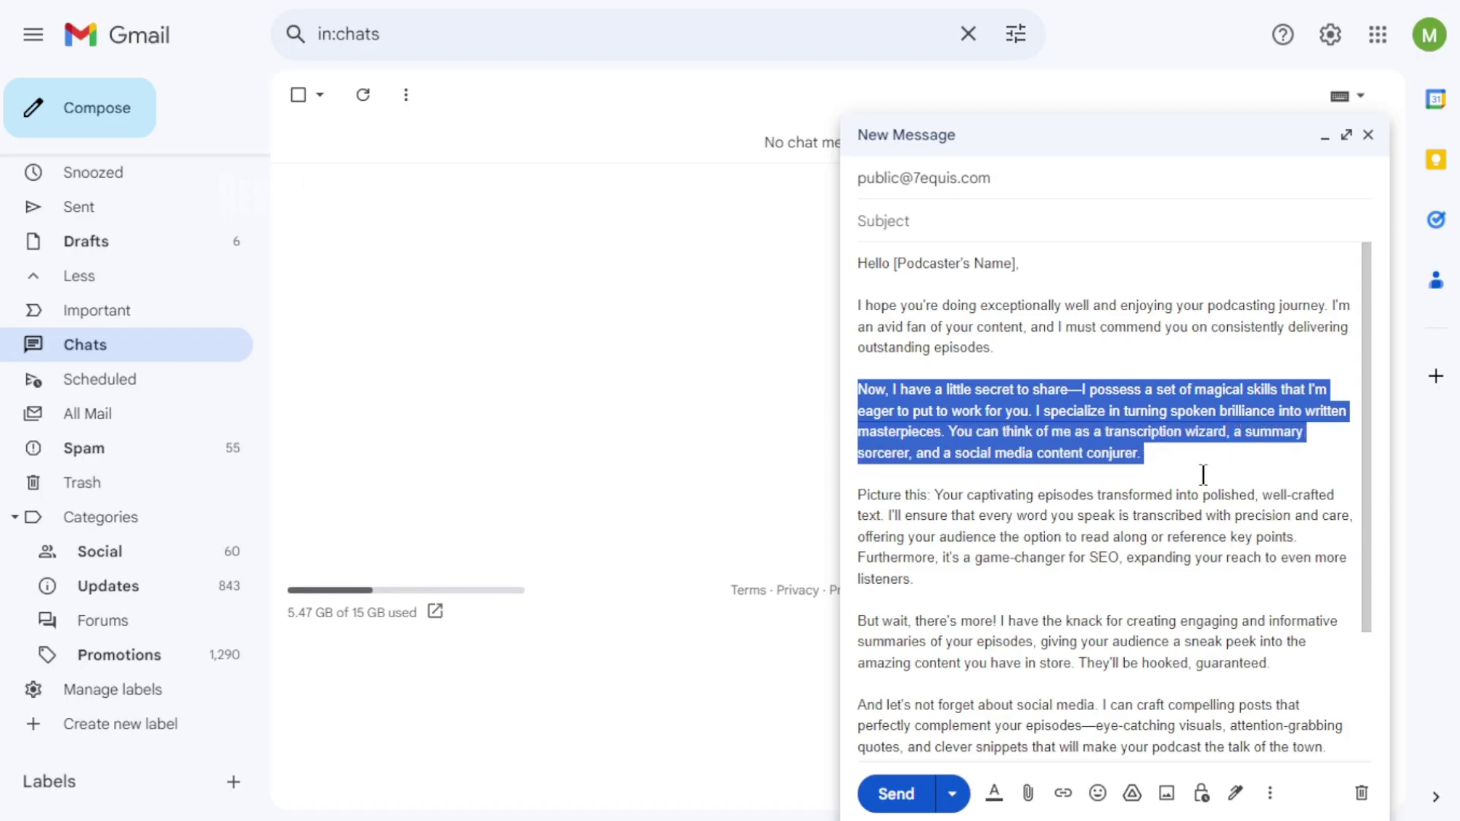
drag(912, 465, 1152, 457)
click(1152, 458)
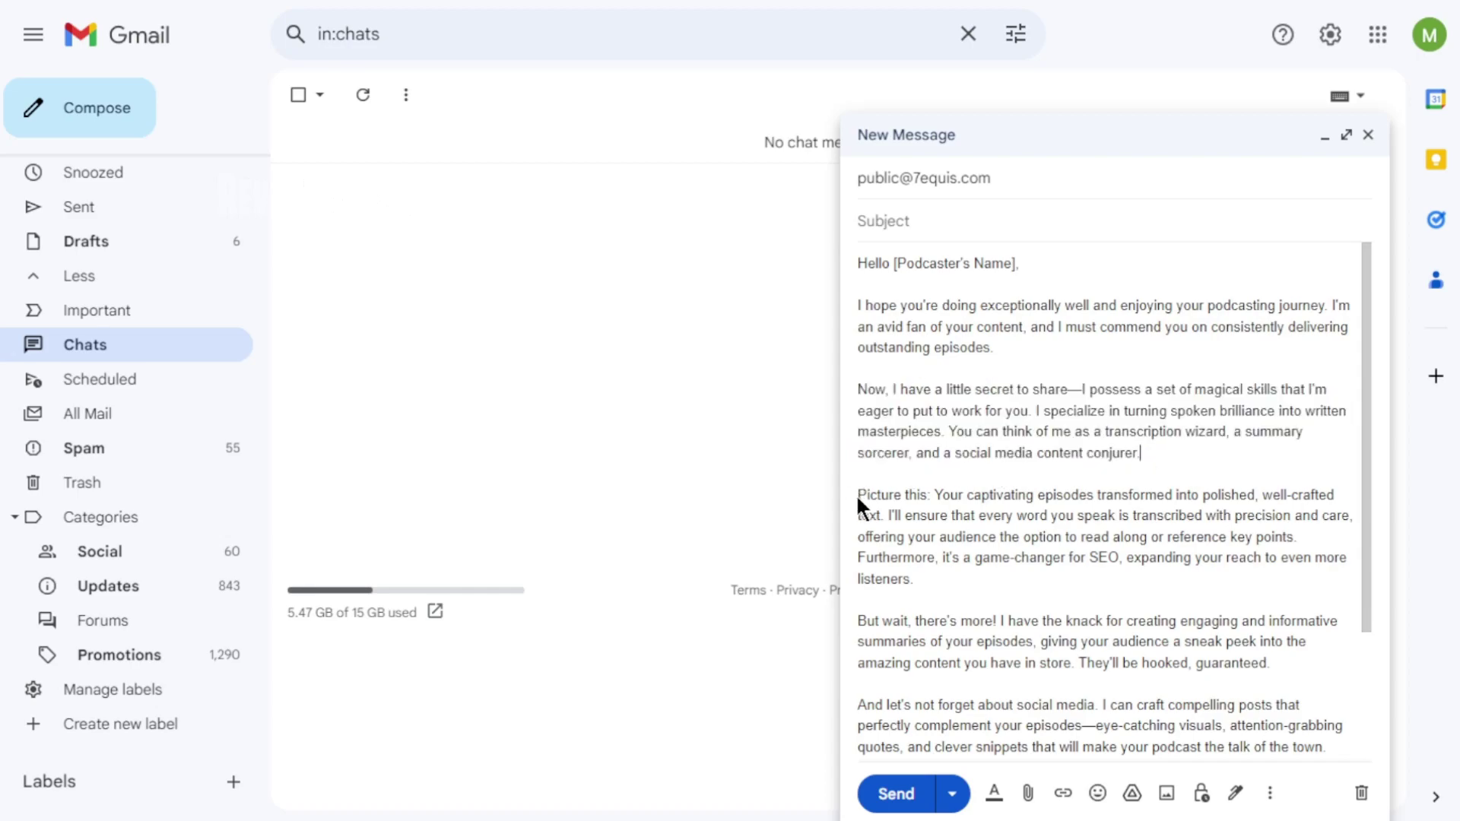
drag(860, 495, 1290, 587)
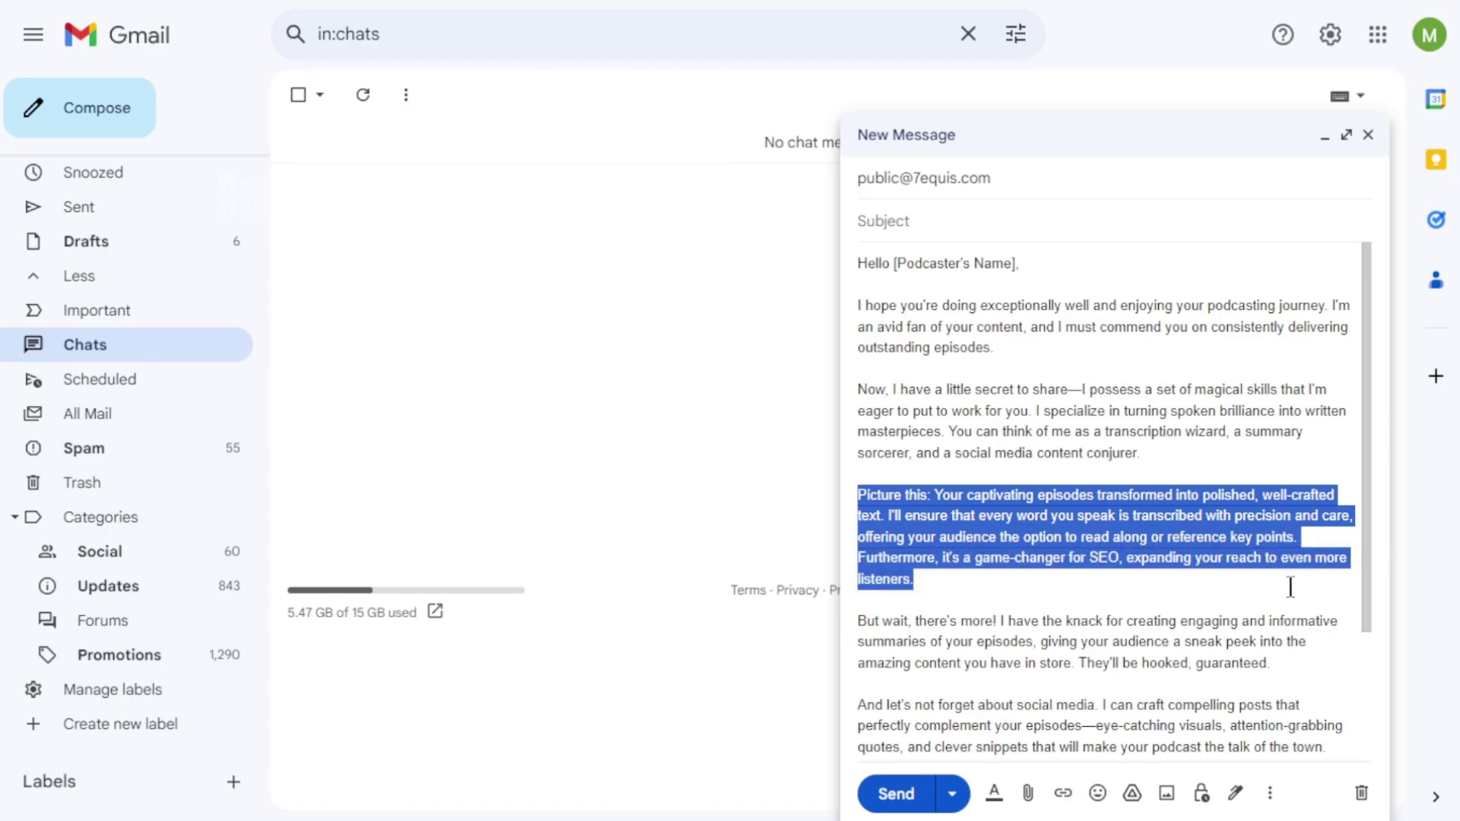
click(952, 586)
- Highlight the pitch draft's episode summaries, social media and closing call-to-action paragraphs in turn
scroll(992, 584, down, 2)
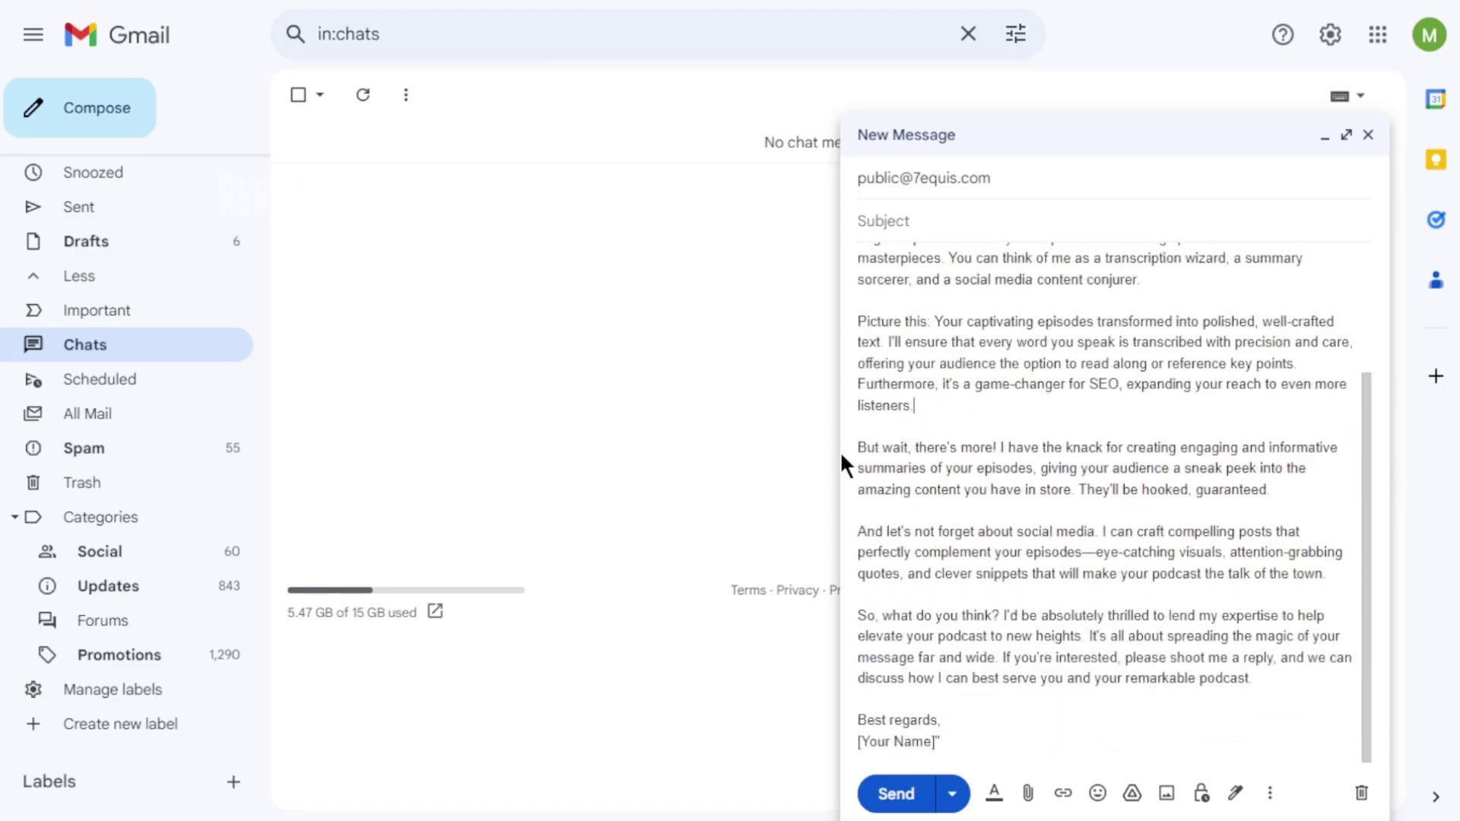
drag(859, 447, 1281, 496)
click(1281, 498)
drag(868, 532, 1318, 577)
click(1333, 583)
drag(858, 618, 1212, 730)
click(1212, 726)
drag(896, 712, 861, 721)
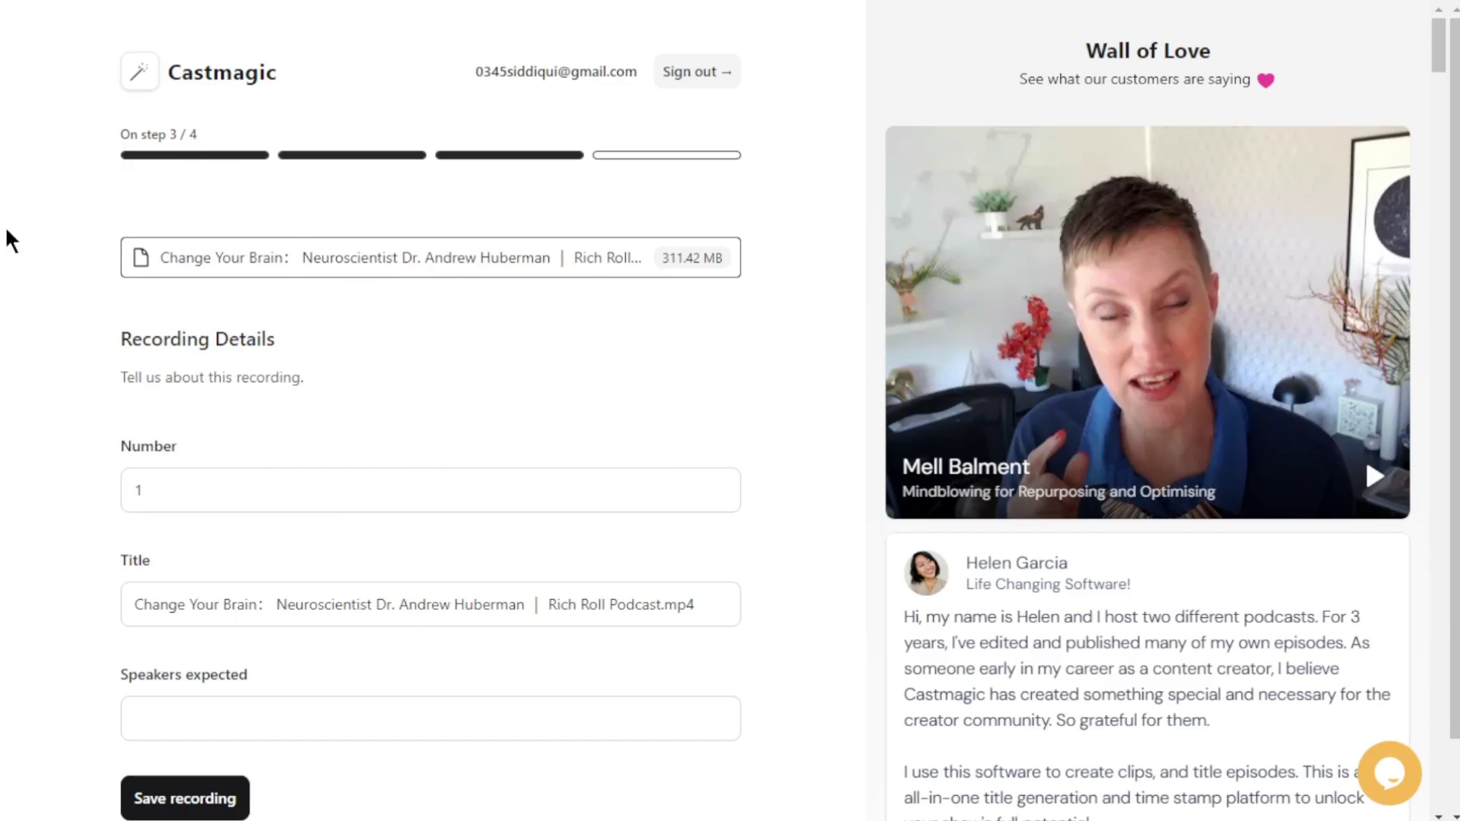
scroll(378, 401, down, 1)
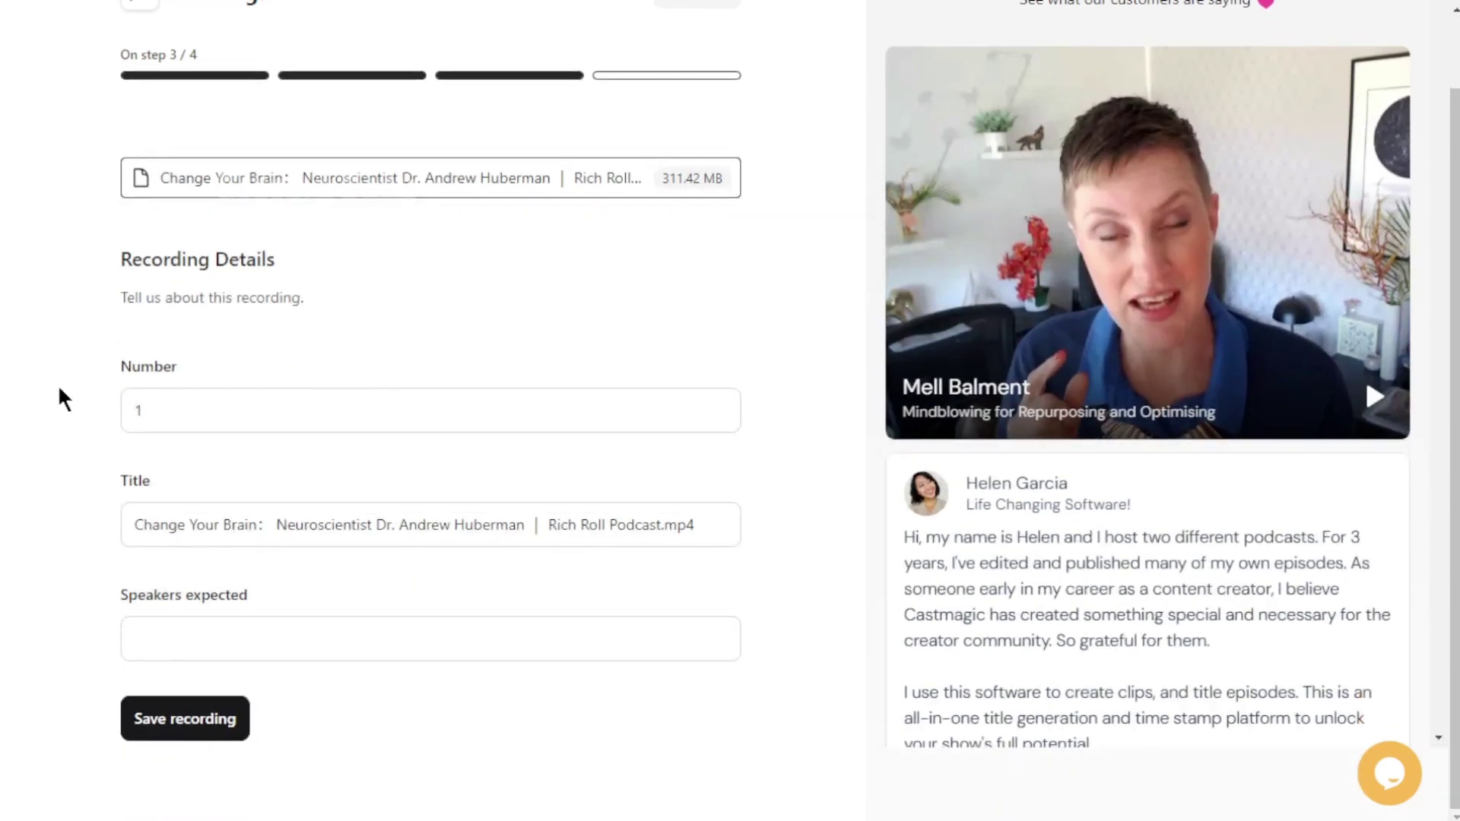
scroll(570, 459, up, 1)
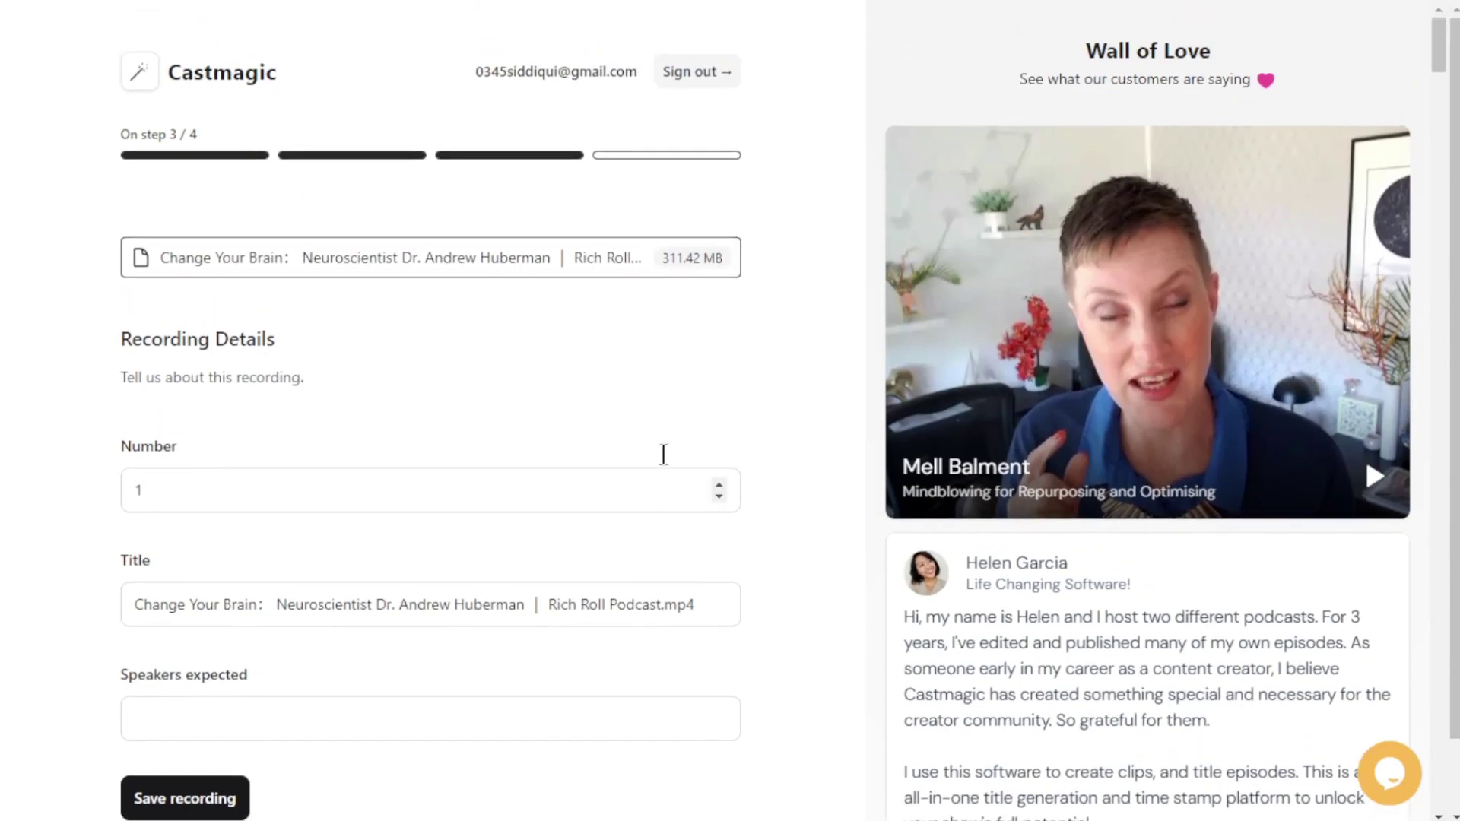
scroll(926, 414, down, 4)
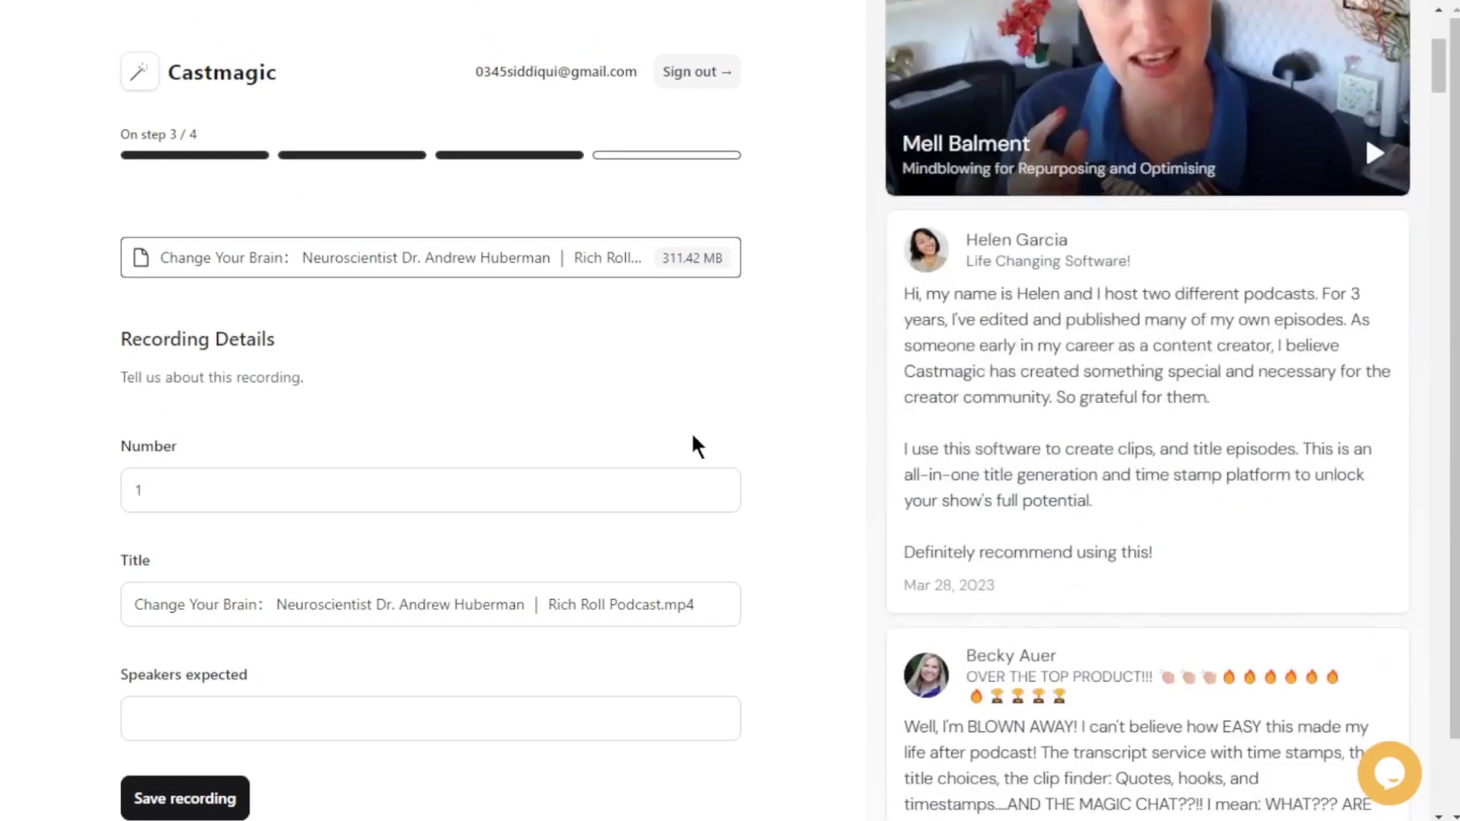
scroll(772, 417, down, 1)
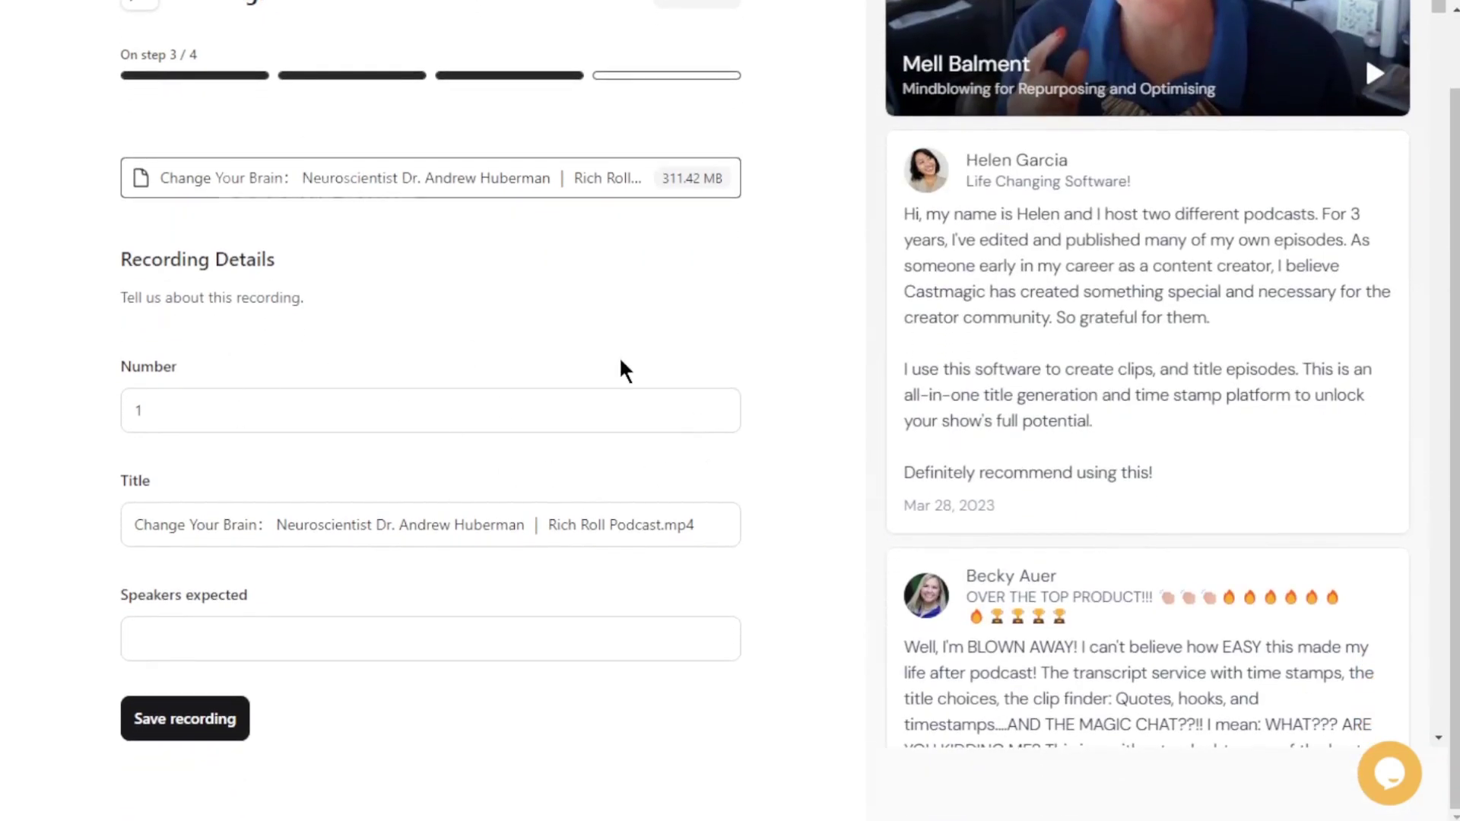
scroll(939, 452, up, 4)
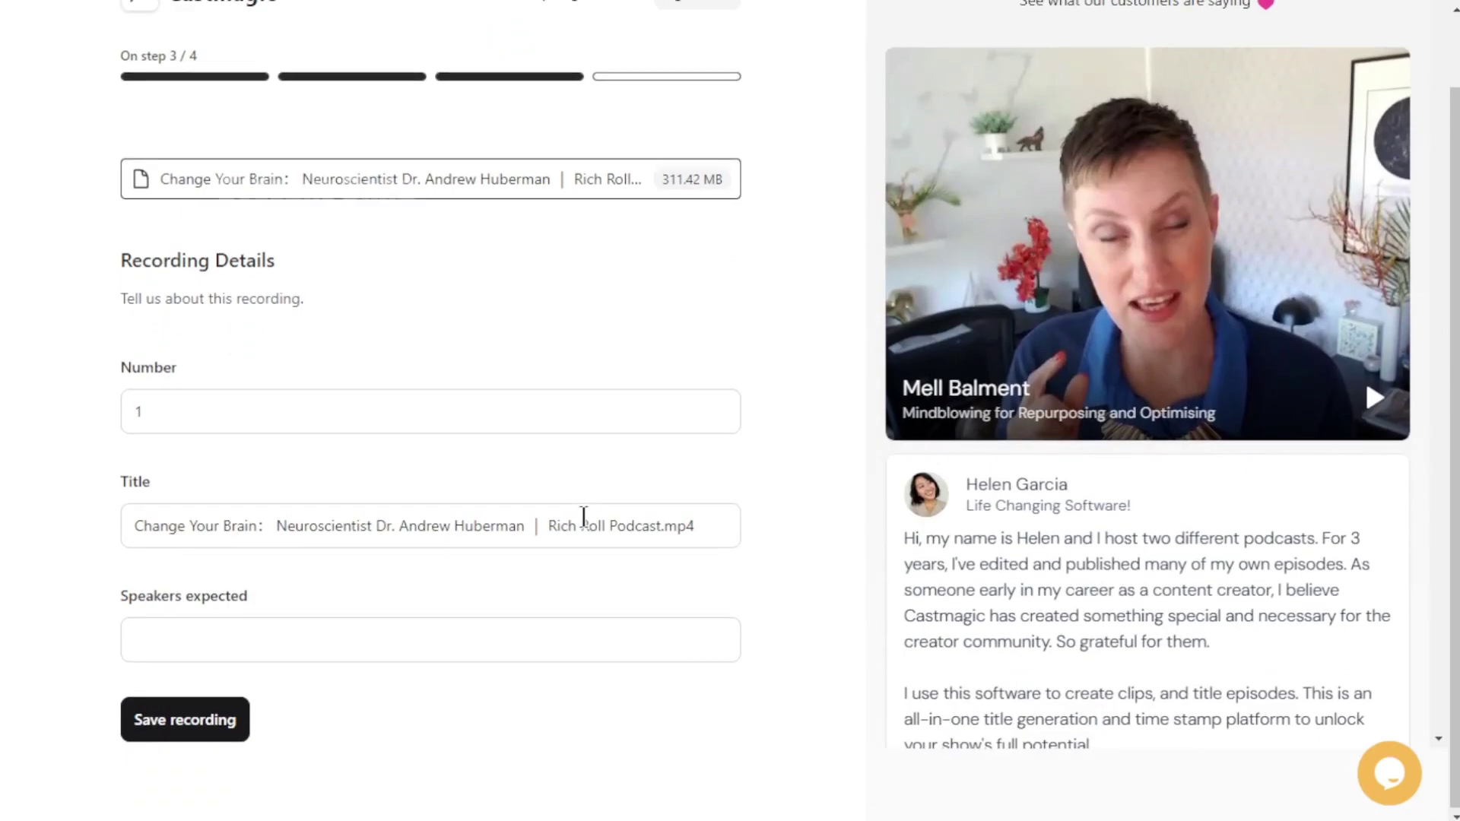
scroll(722, 437, up, 1)
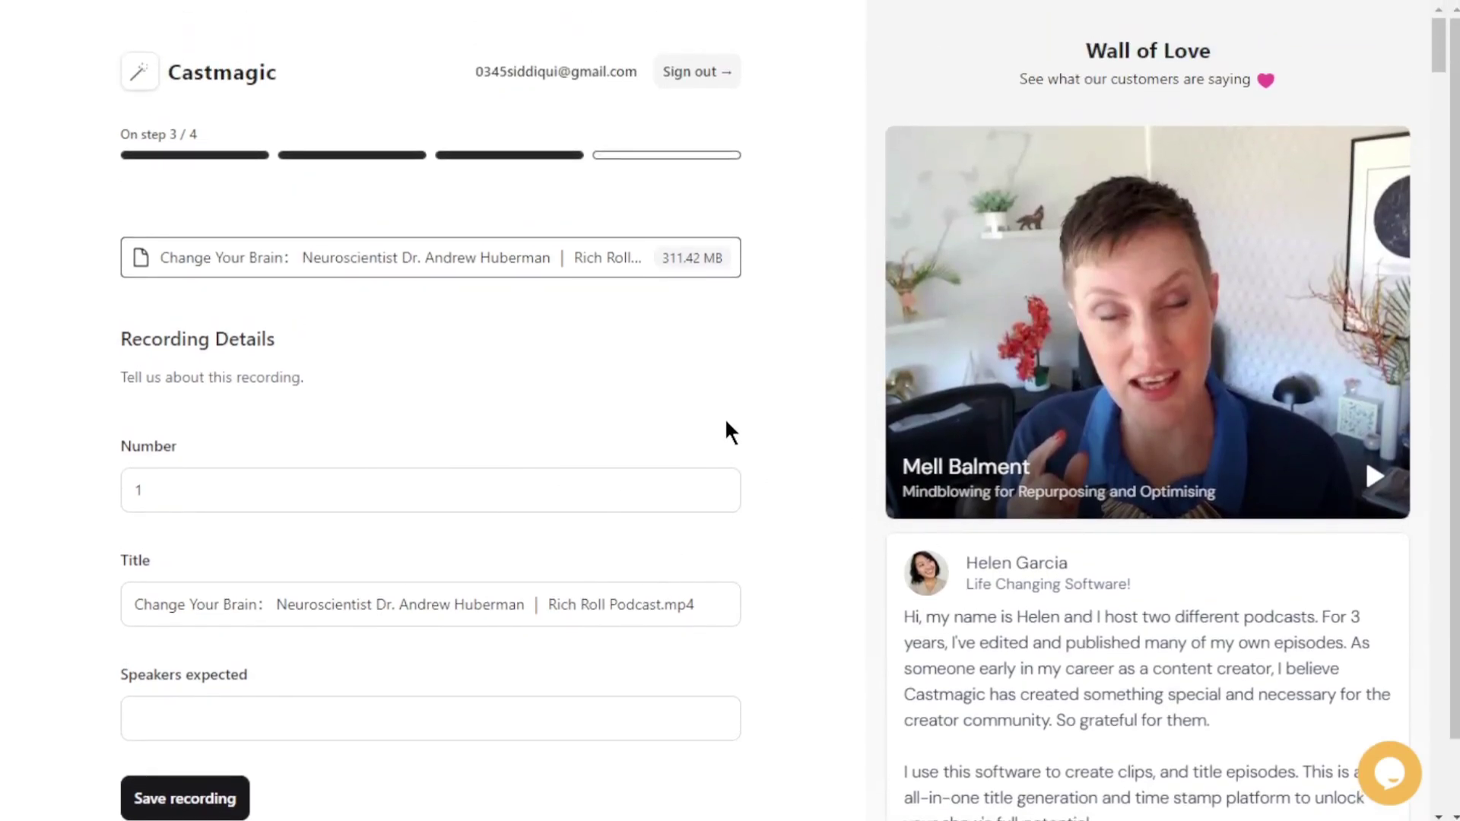
scroll(715, 448, down, 1)
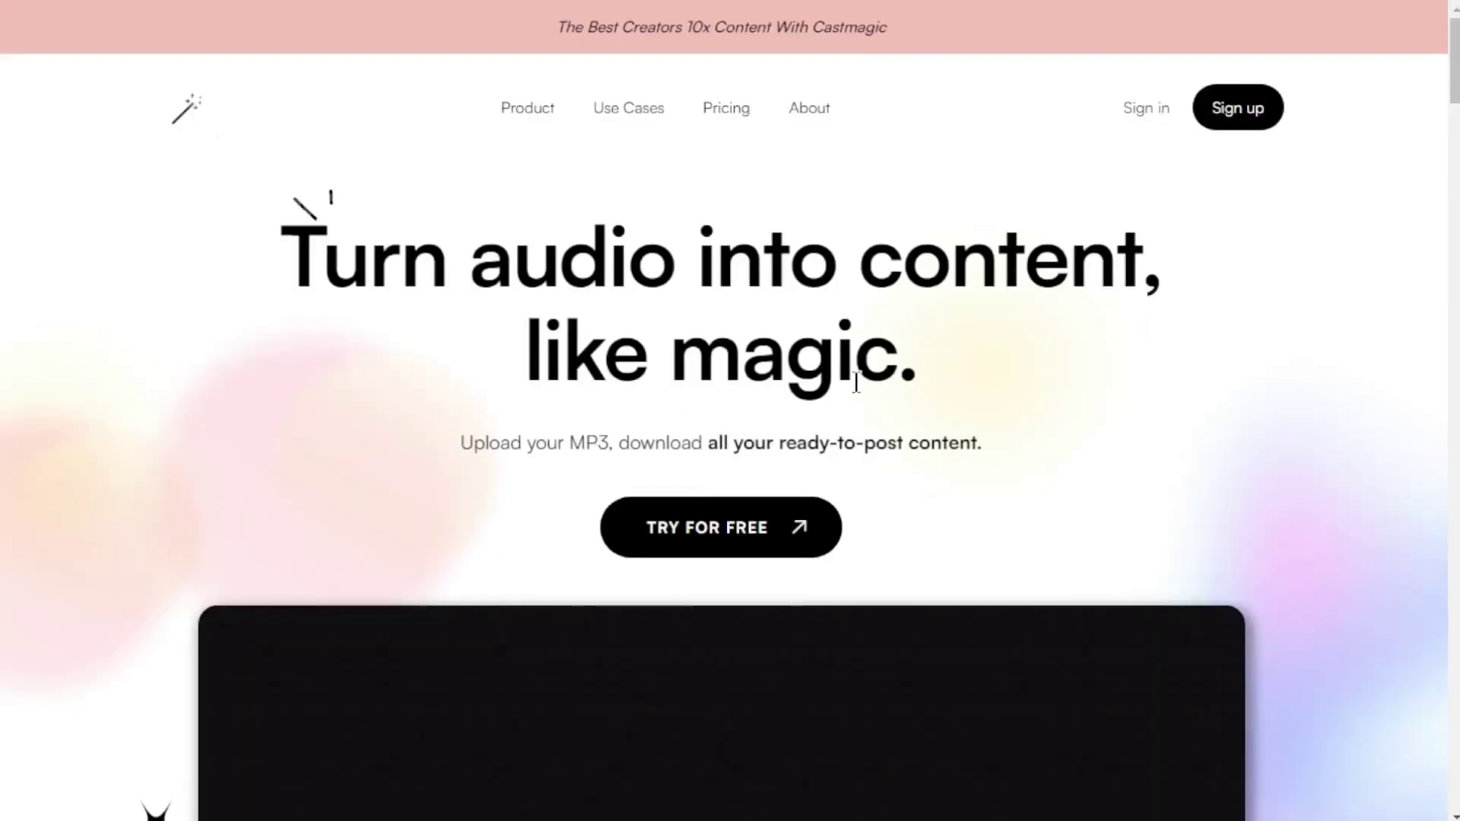
- Scroll through the Castmagic homepage's feature cards, workflow comparison and testimonials, then return to the top
scroll(856, 383, down, 5)
scroll(856, 382, down, 7)
scroll(675, 495, up, 5)
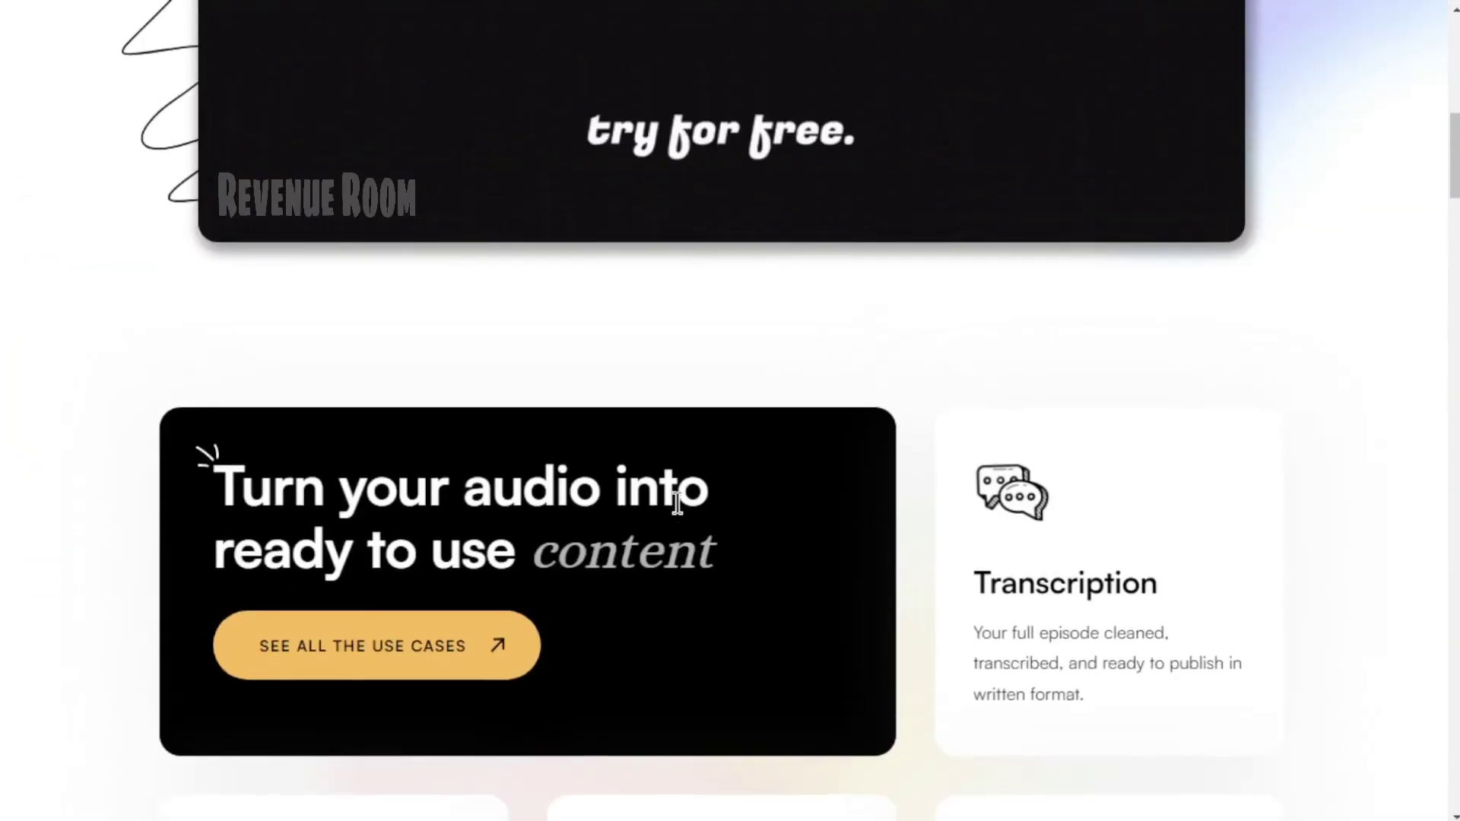
scroll(681, 500, up, 7)
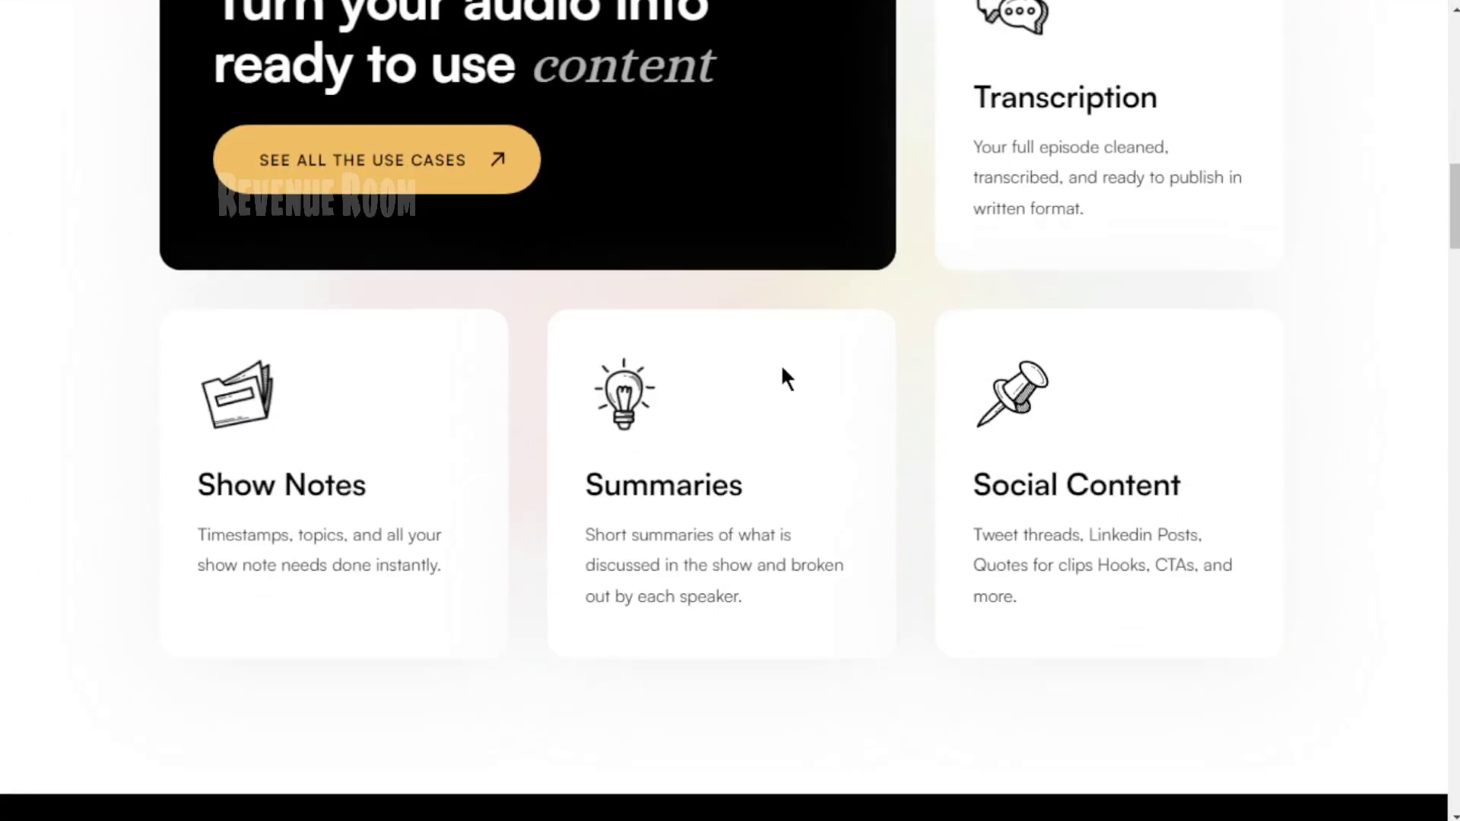
scroll(783, 472, up, 5)
scroll(792, 473, down, 11)
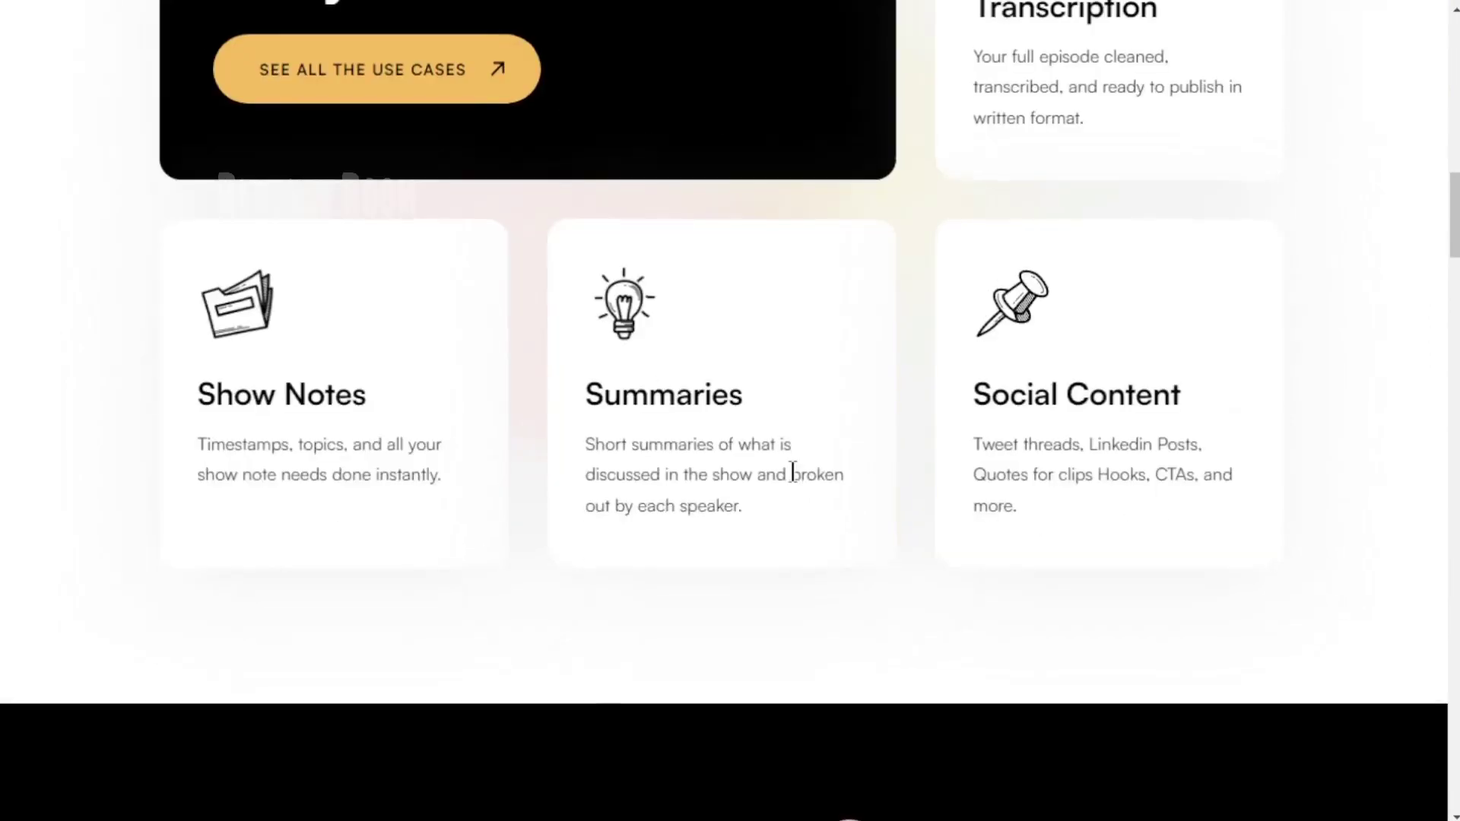
scroll(1209, 502, down, 5)
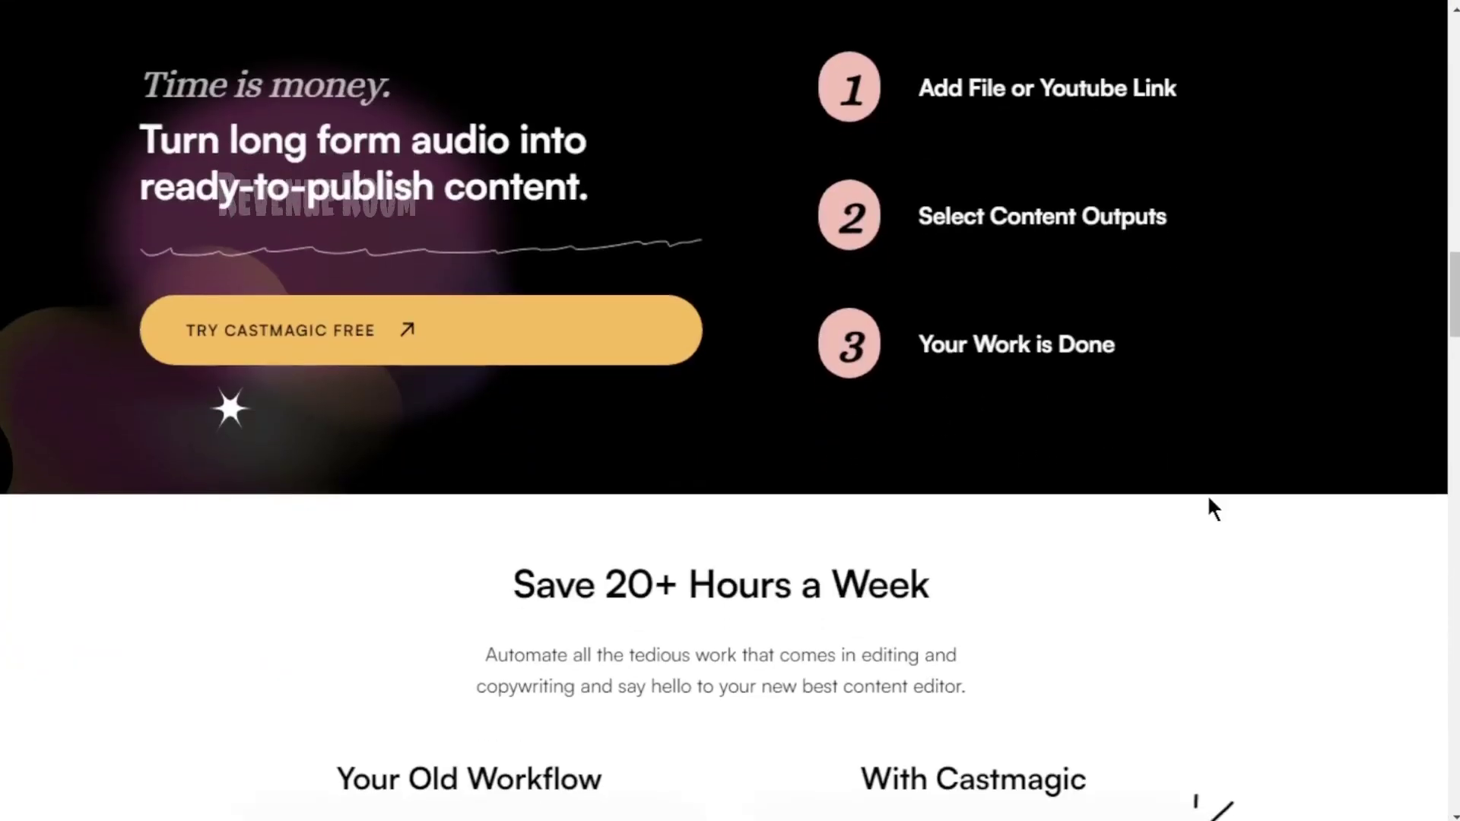
scroll(1330, 566, down, 18)
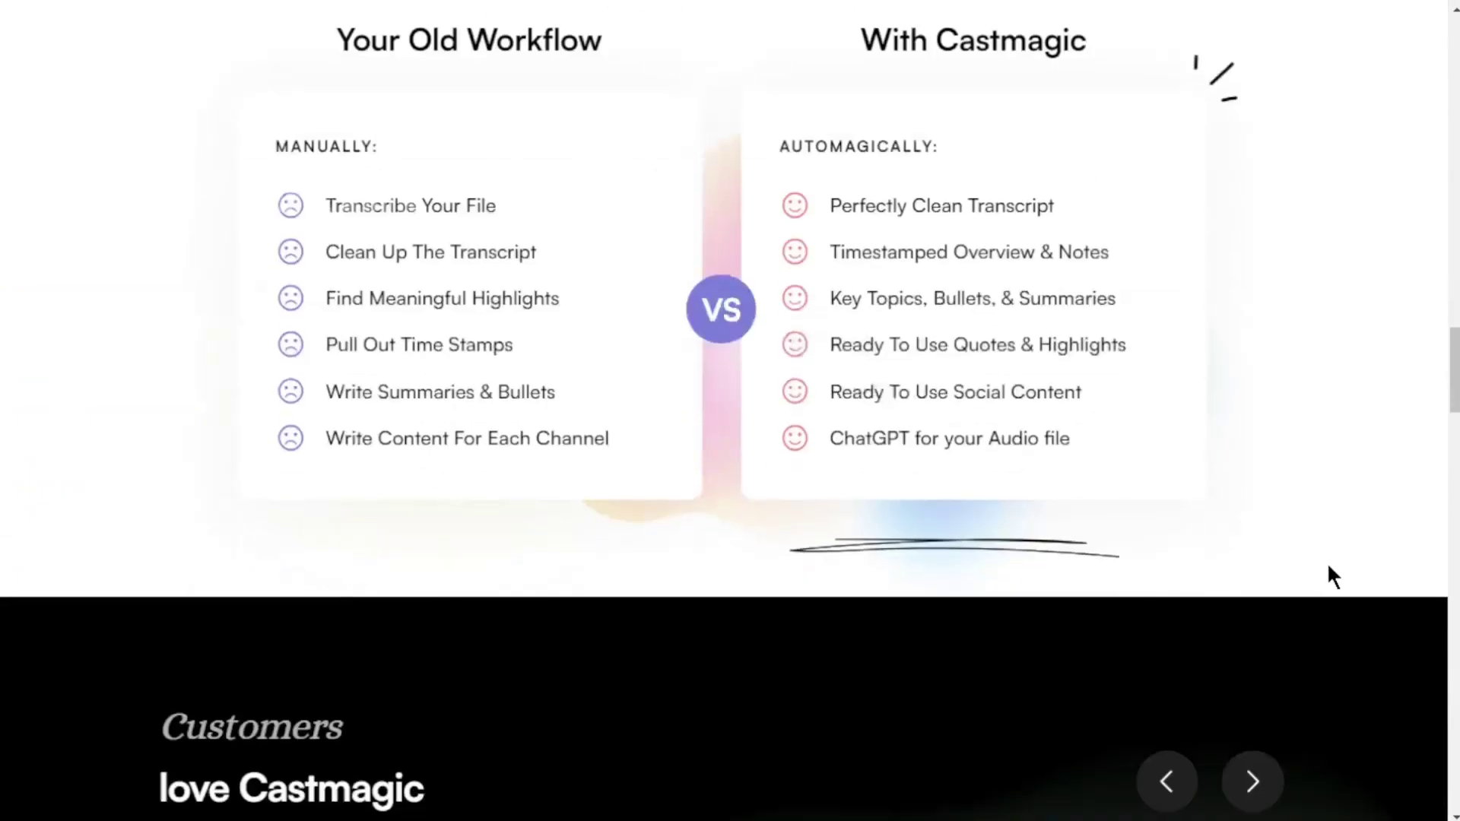
scroll(1329, 567, down, 5)
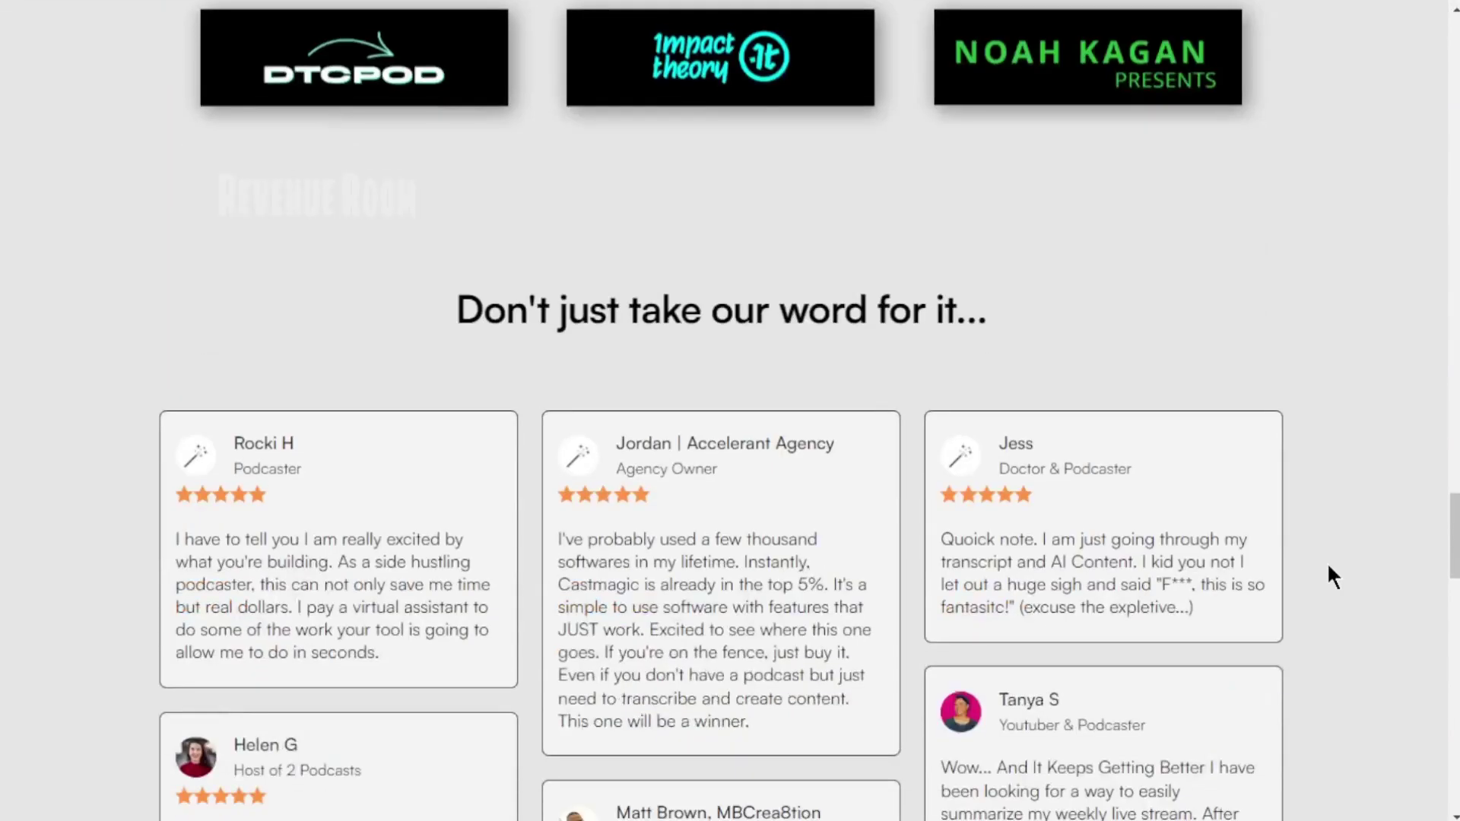
scroll(1329, 567, up, 7)
scroll(1329, 567, up, 20)
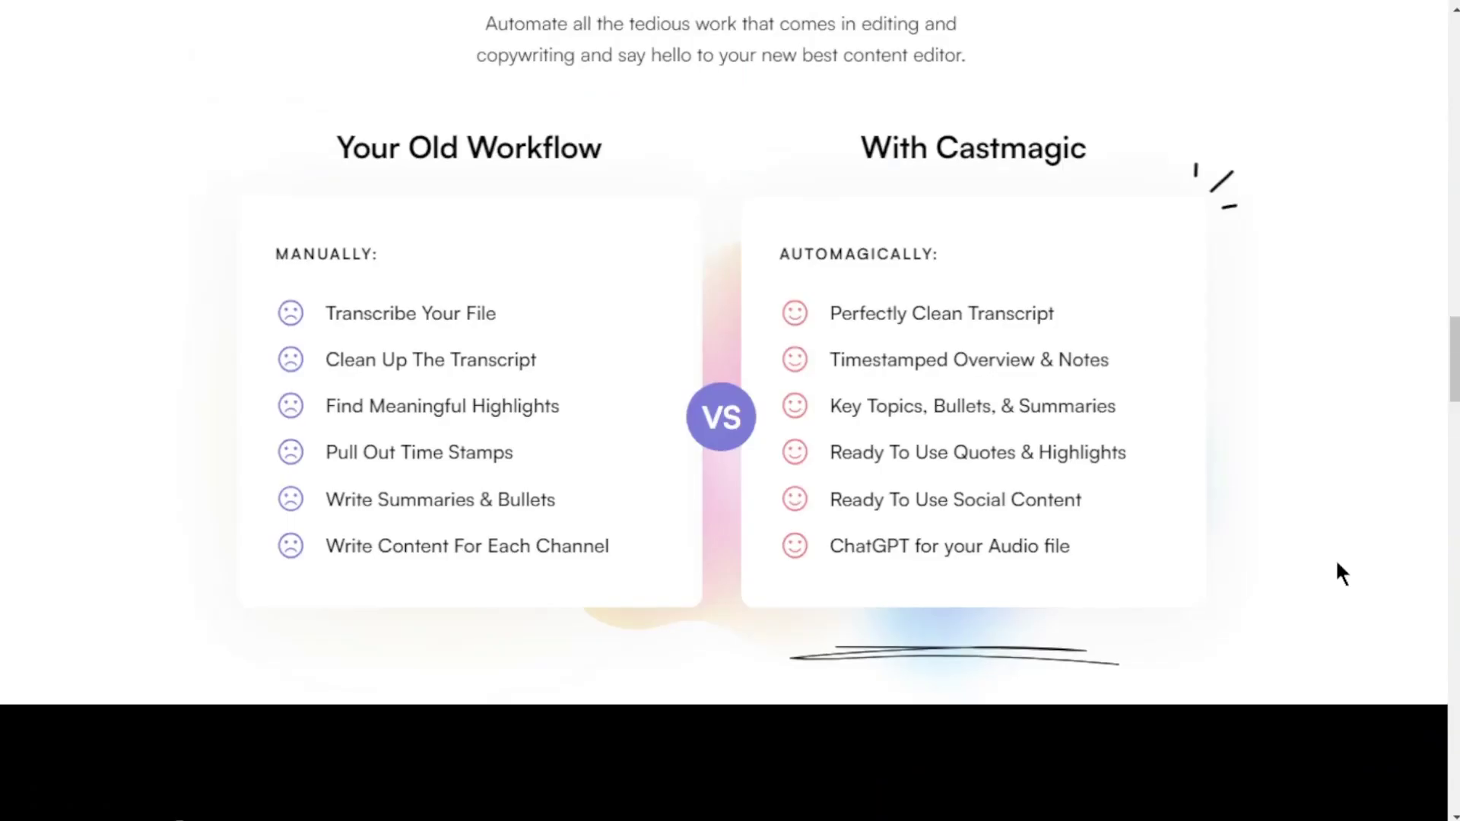
scroll(1337, 571, up, 10)
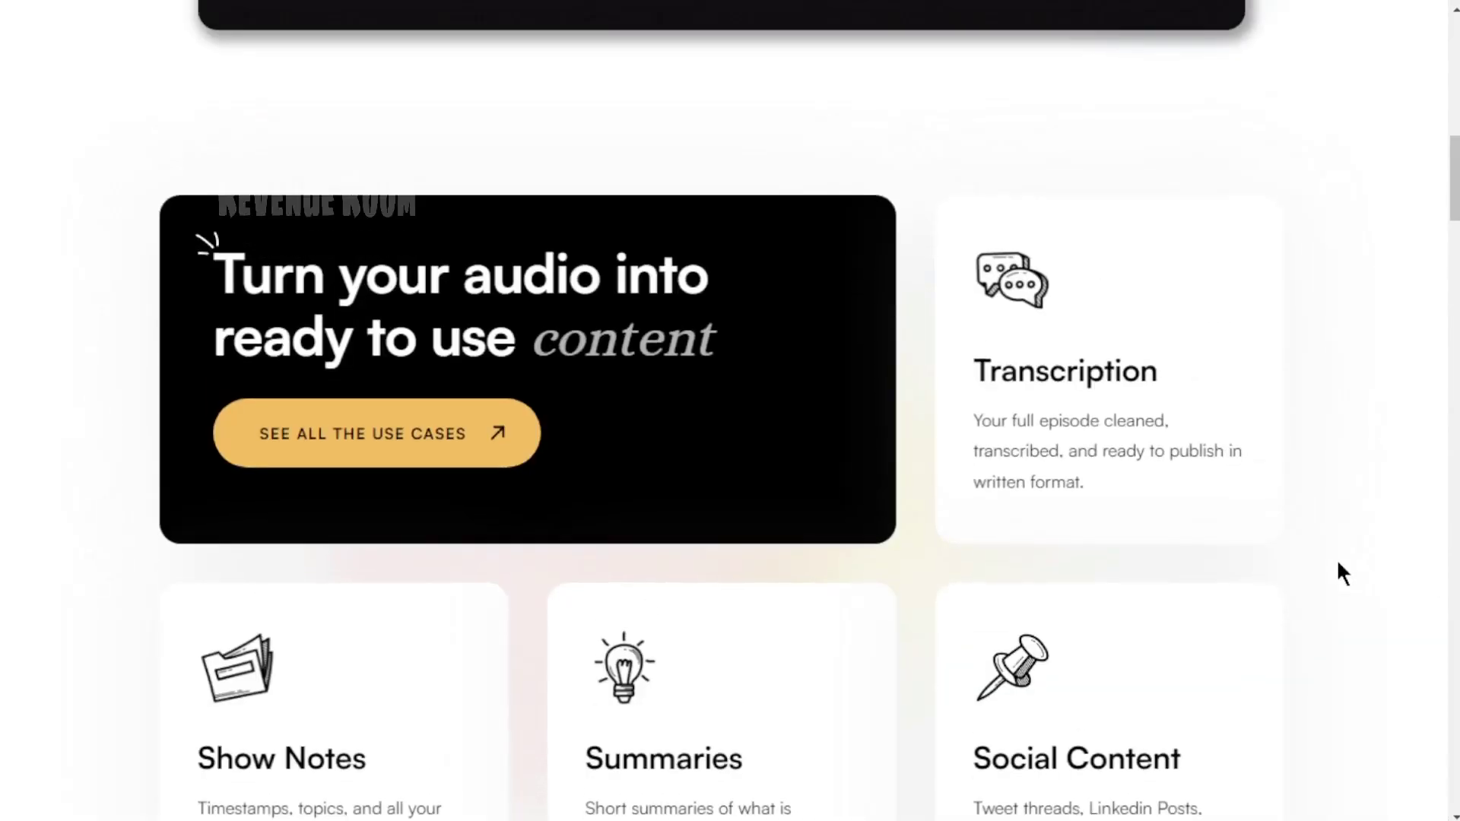
scroll(1184, 646, down, 4)
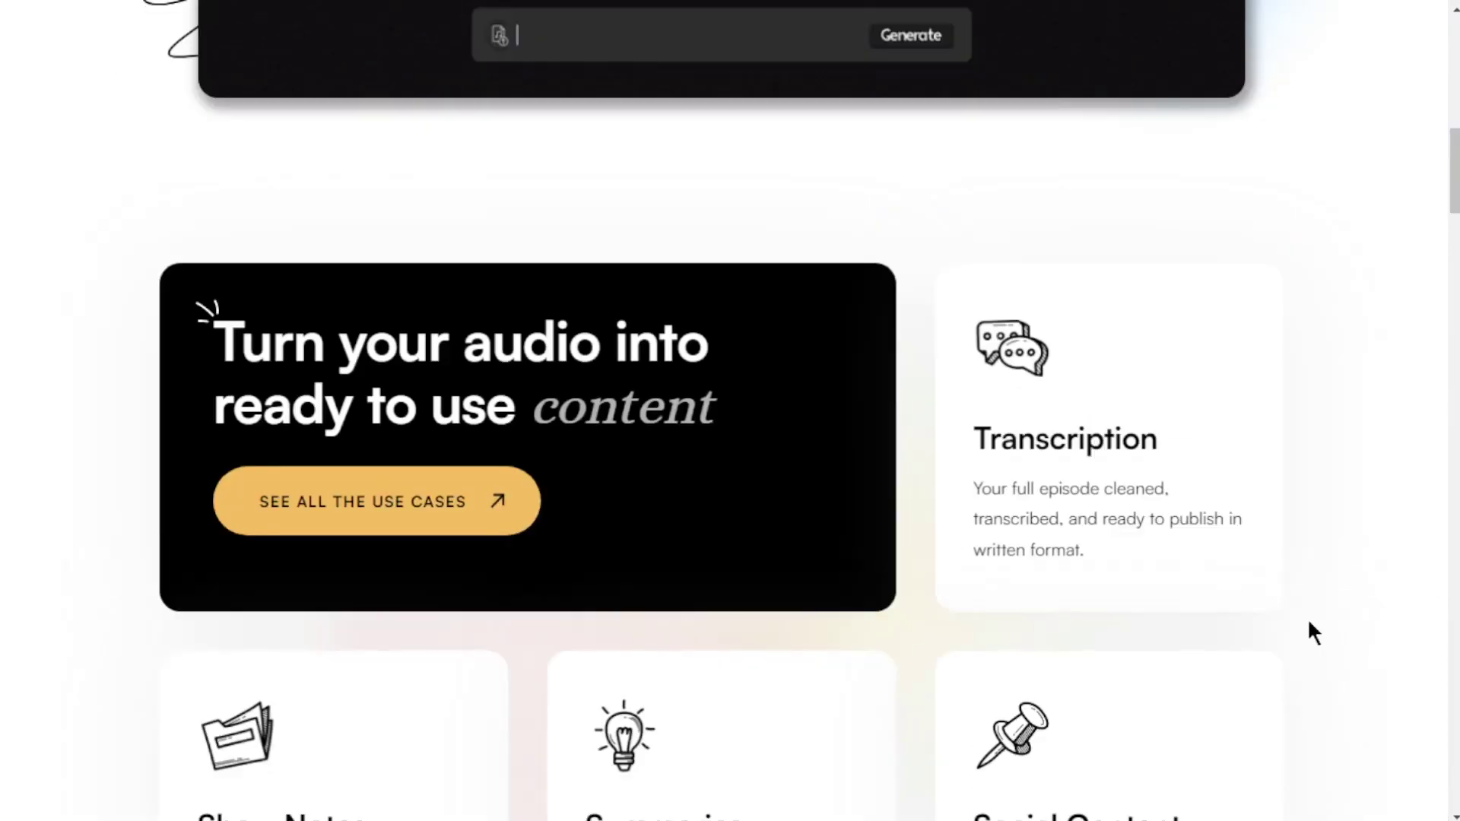
scroll(1309, 623, down, 3)
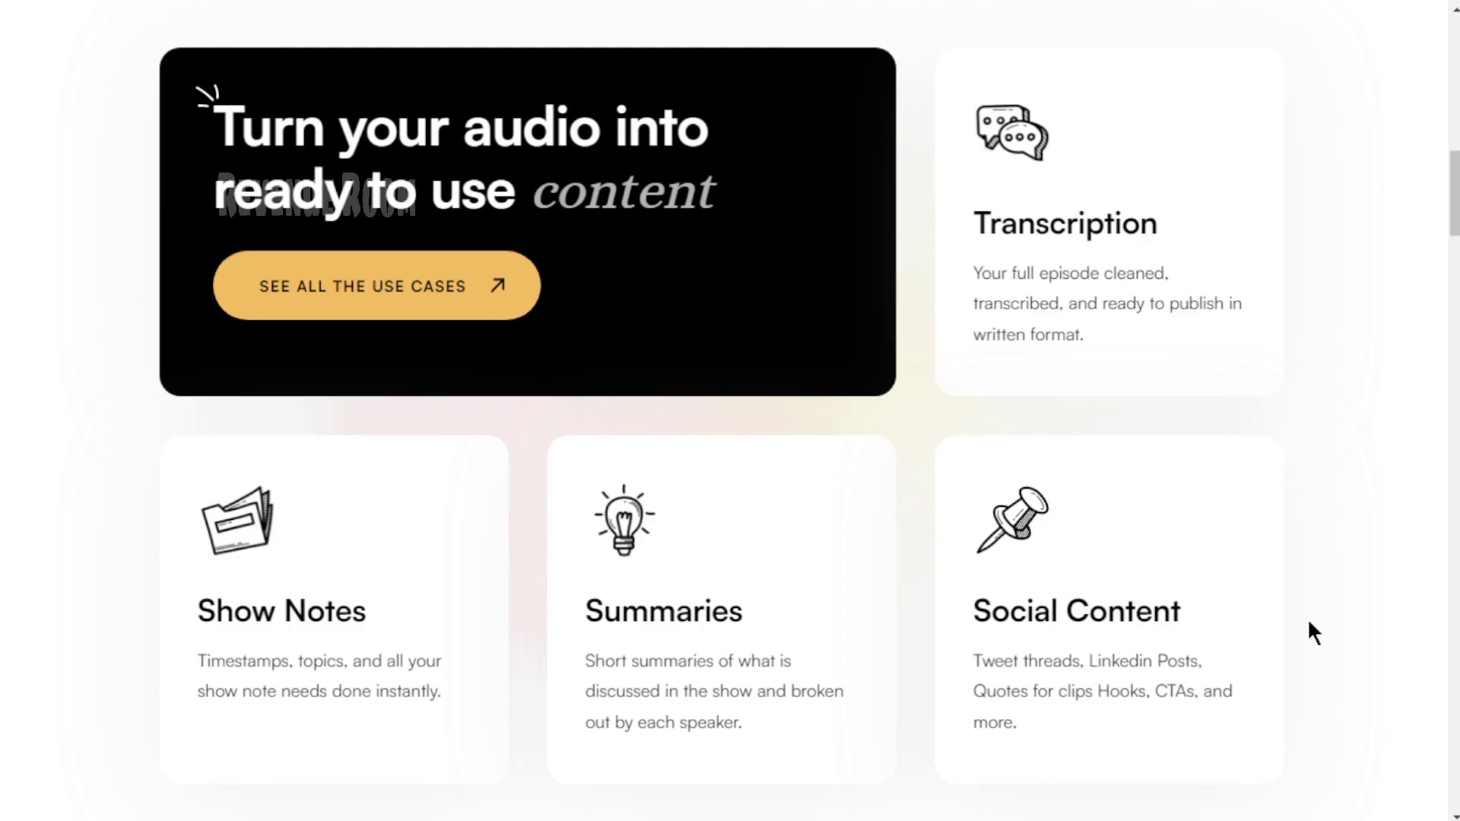
scroll(1307, 617, up, 11)
scroll(1279, 599, up, 6)
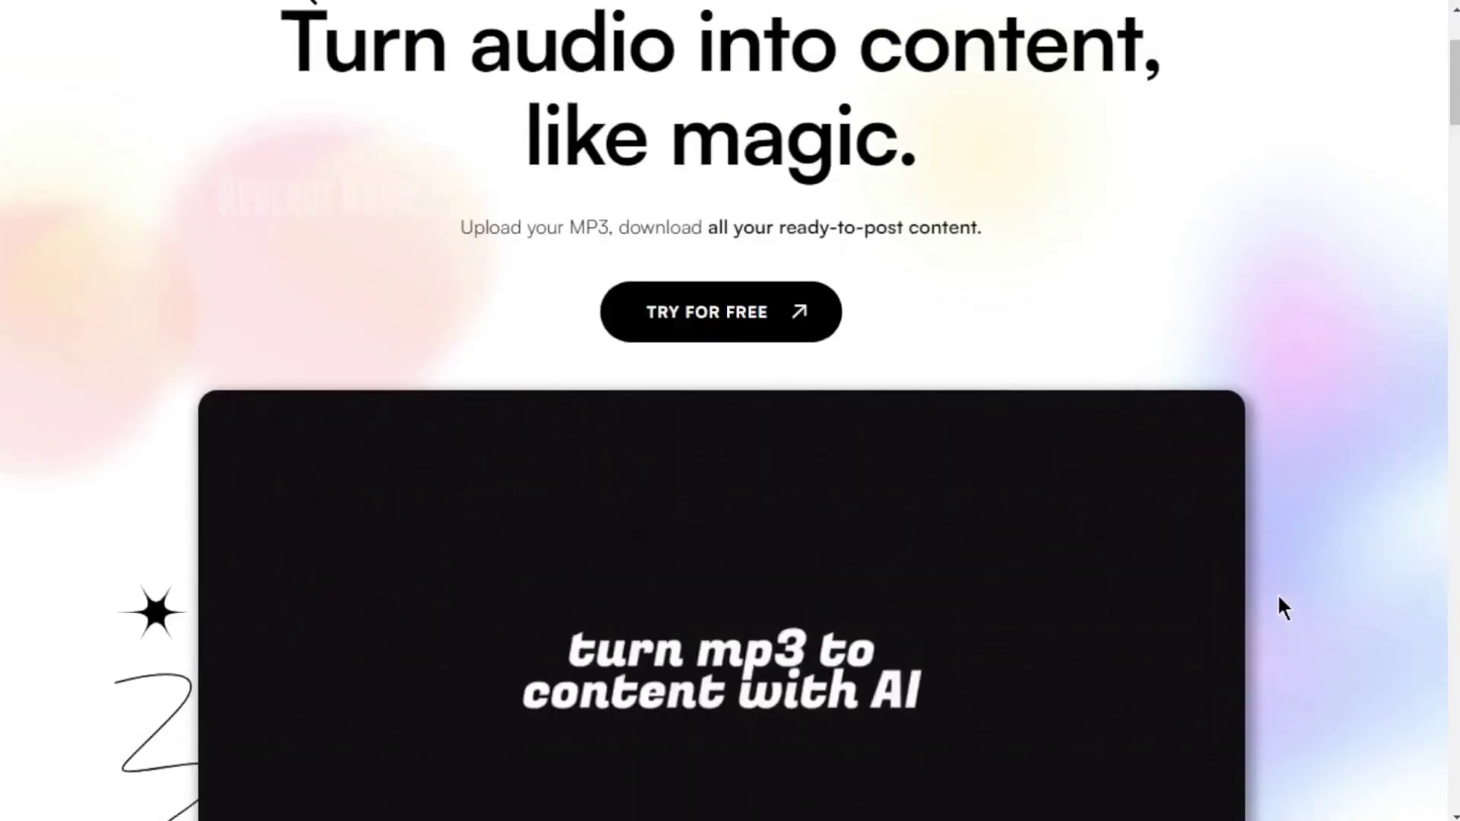